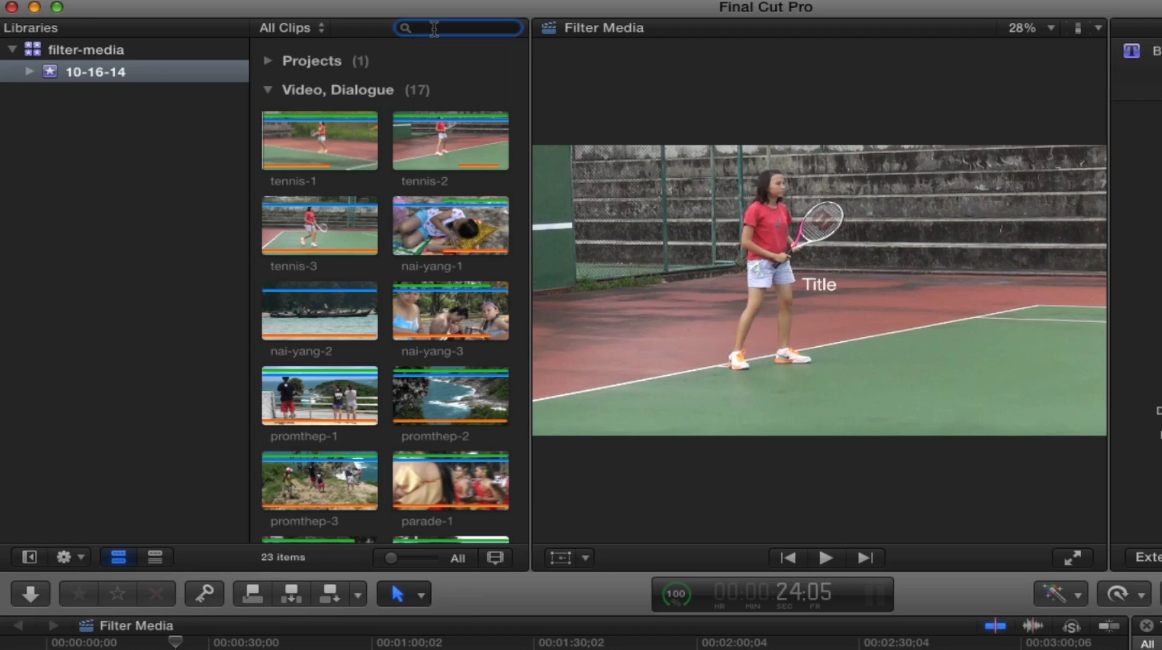
Step: Search the event's clips by name for "tennis" and clear the search
{"action": "type", "text": "tennis"}
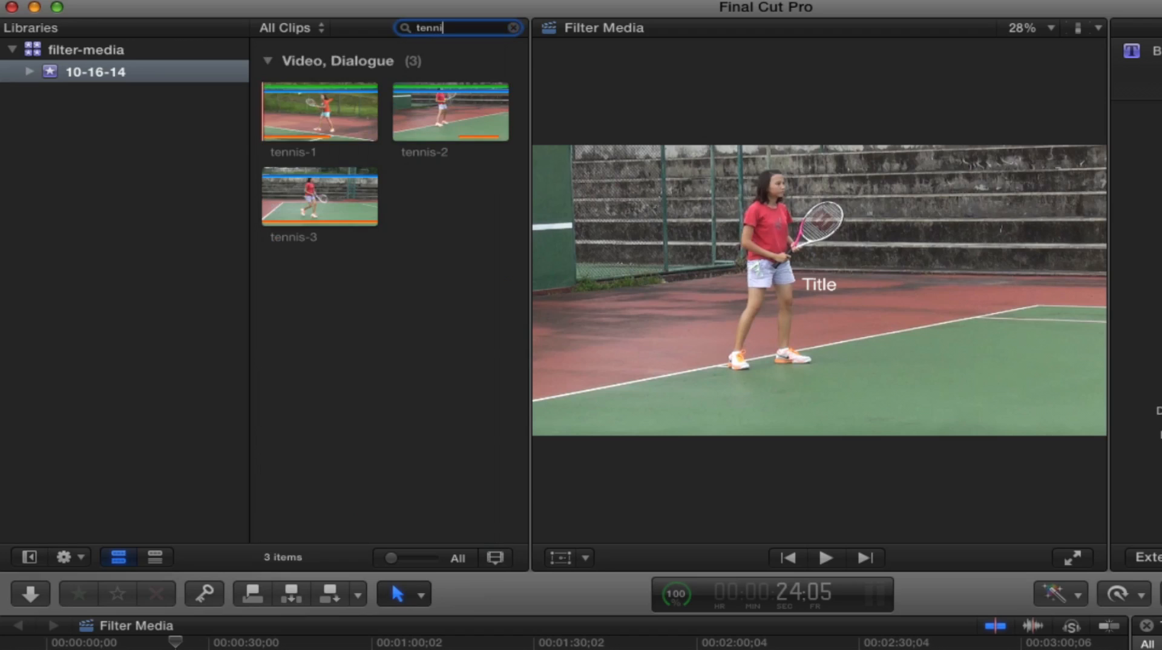
{"action": "key", "text": "BackSpace"}
{"action": "key", "text": "BackSpace"}
{"action": "key", "text": "BackSpace"}
{"action": "key", "text": "BackSpace"}
{"action": "key", "text": "BackSpace"}
{"action": "key", "text": "BackSpace"}
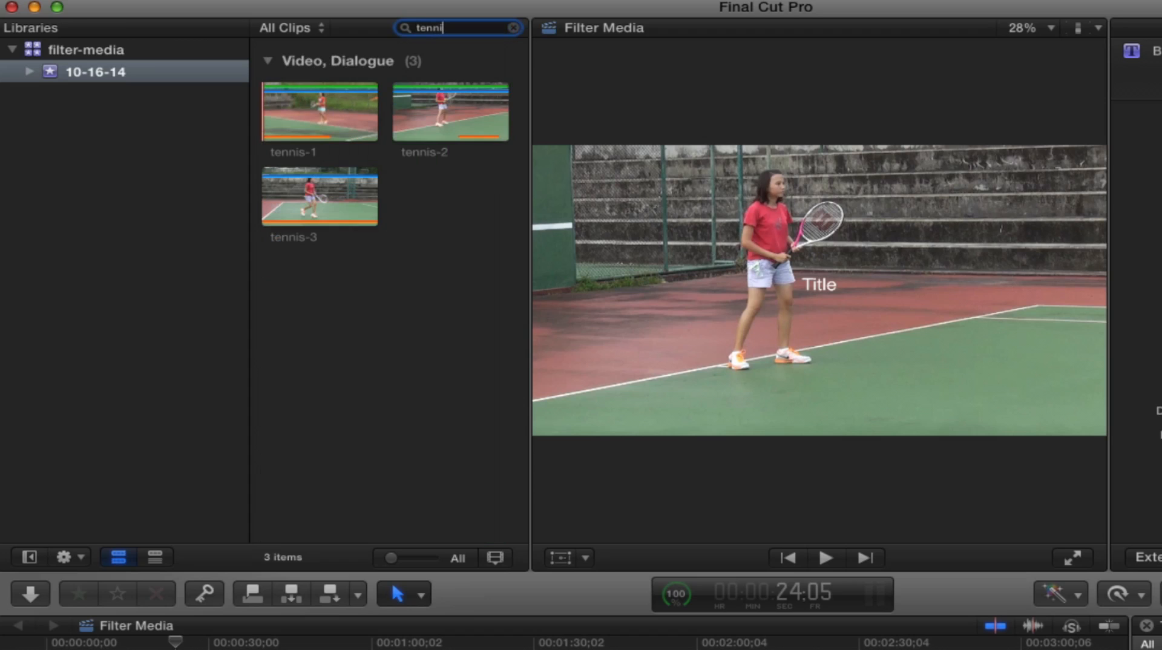
Step: Search the event's clips by name for "parade" and empty the search again
{"action": "type", "text": "parade"}
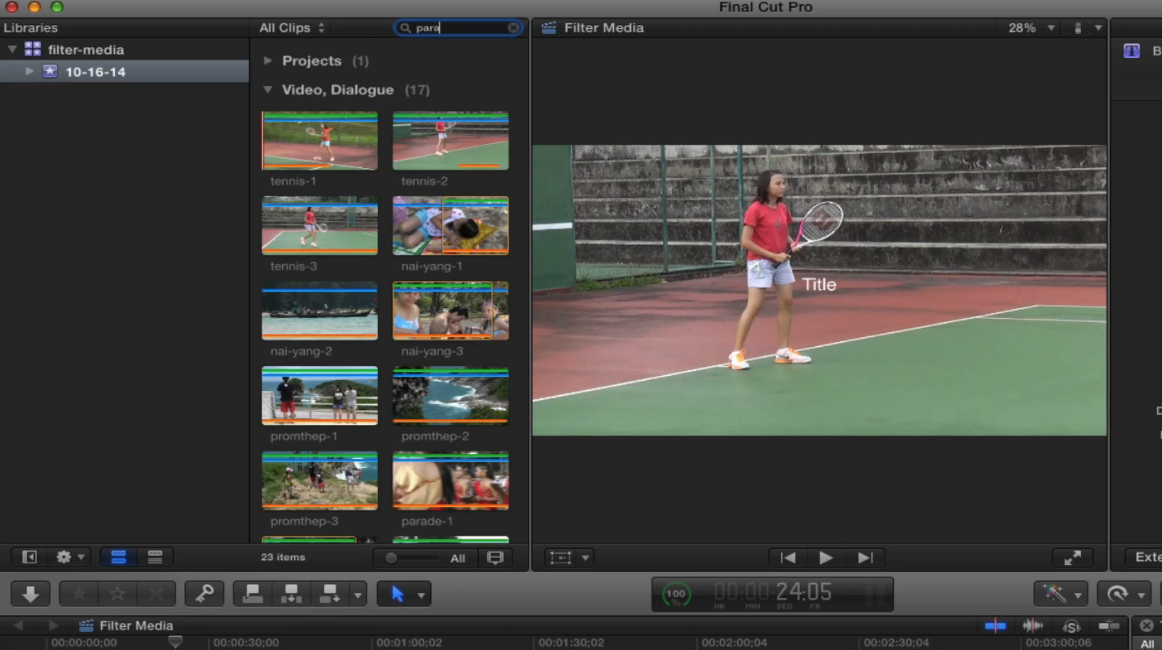
{"action": "key", "text": "BackSpace"}
{"action": "key", "text": "BackSpace"}
{"action": "key", "text": "BackSpace"}
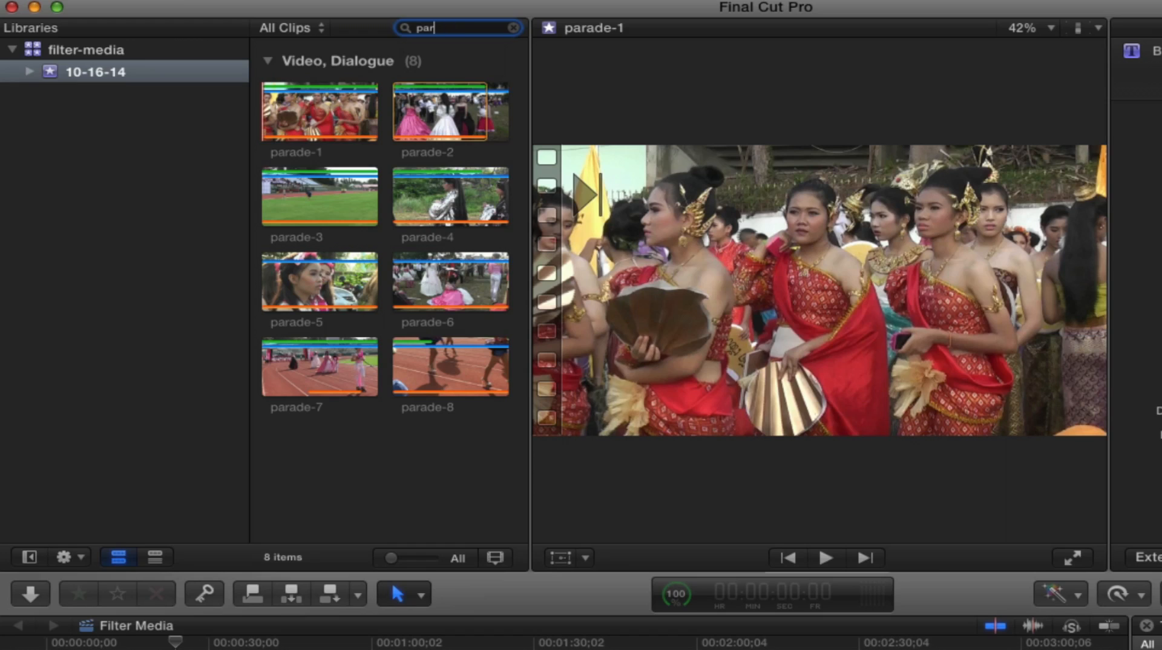
{"action": "key", "text": "BackSpace"}
{"action": "key", "text": "BackSpace"}
{"action": "key", "text": "BackSpace"}
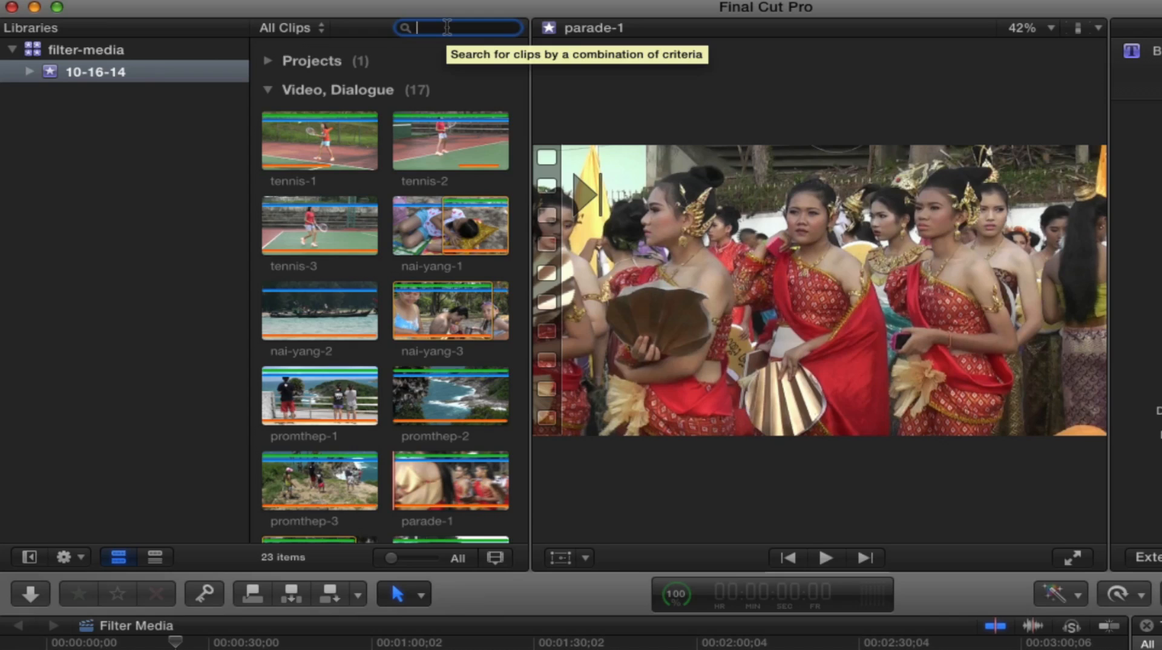
Step: Open the Filter window for the event's clips and review which additional filter criteria are available
{"action": "key", "text": "super+f"}
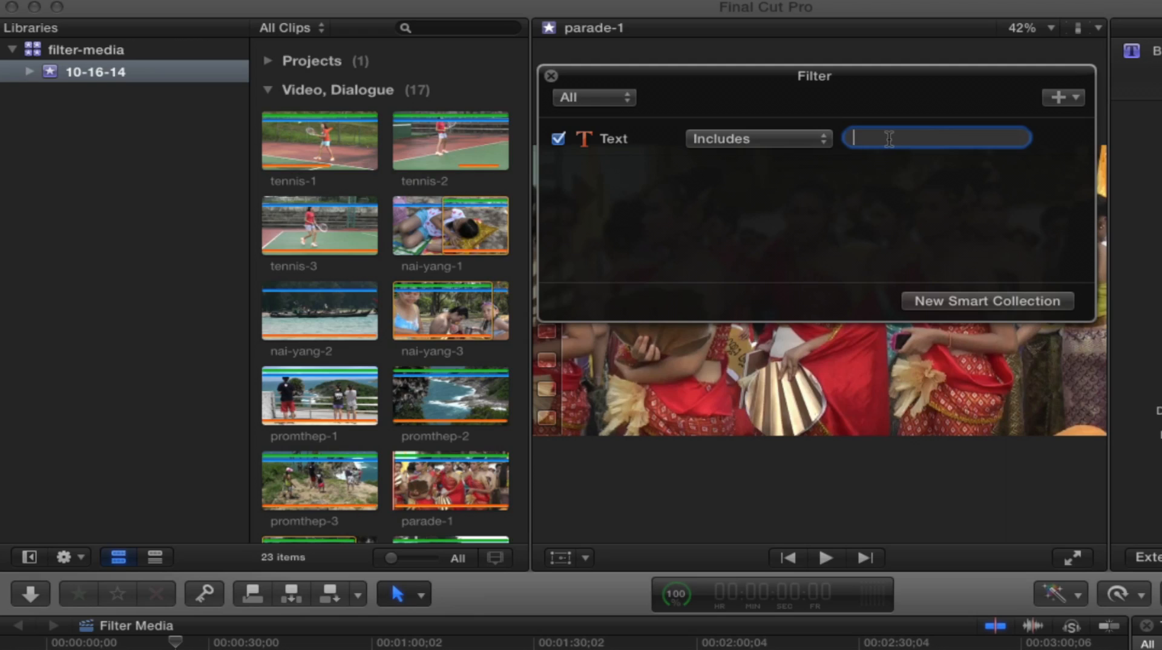
{"action": "left_click", "coordinate": [1079, 98]}
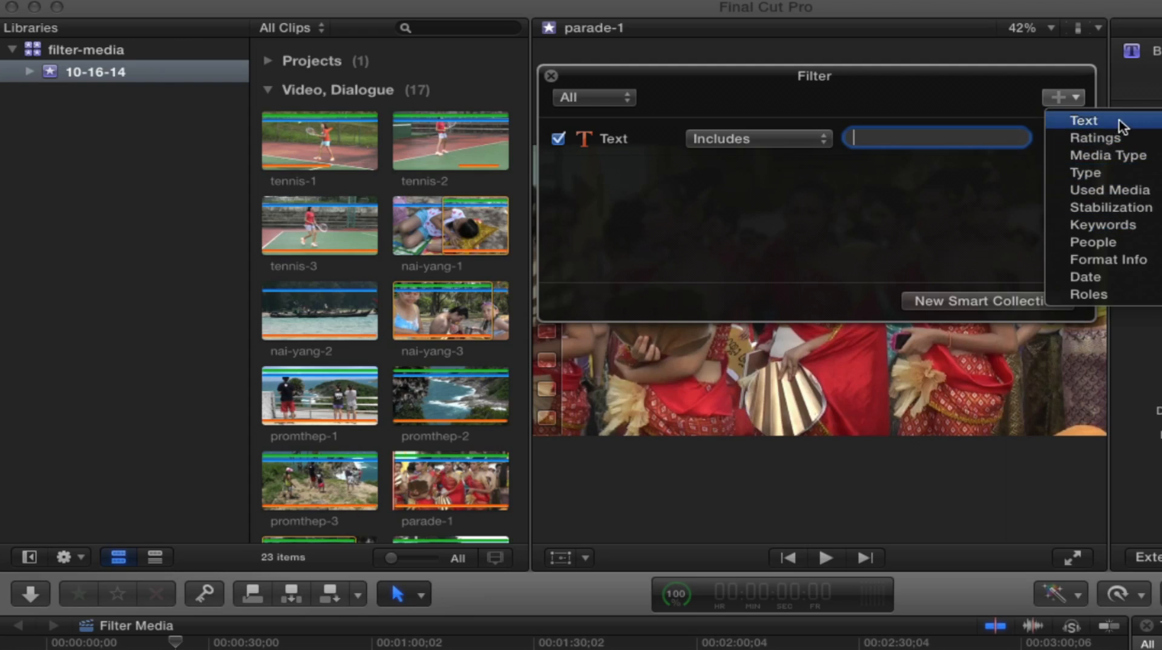
{"action": "left_click", "coordinate": [955, 100]}
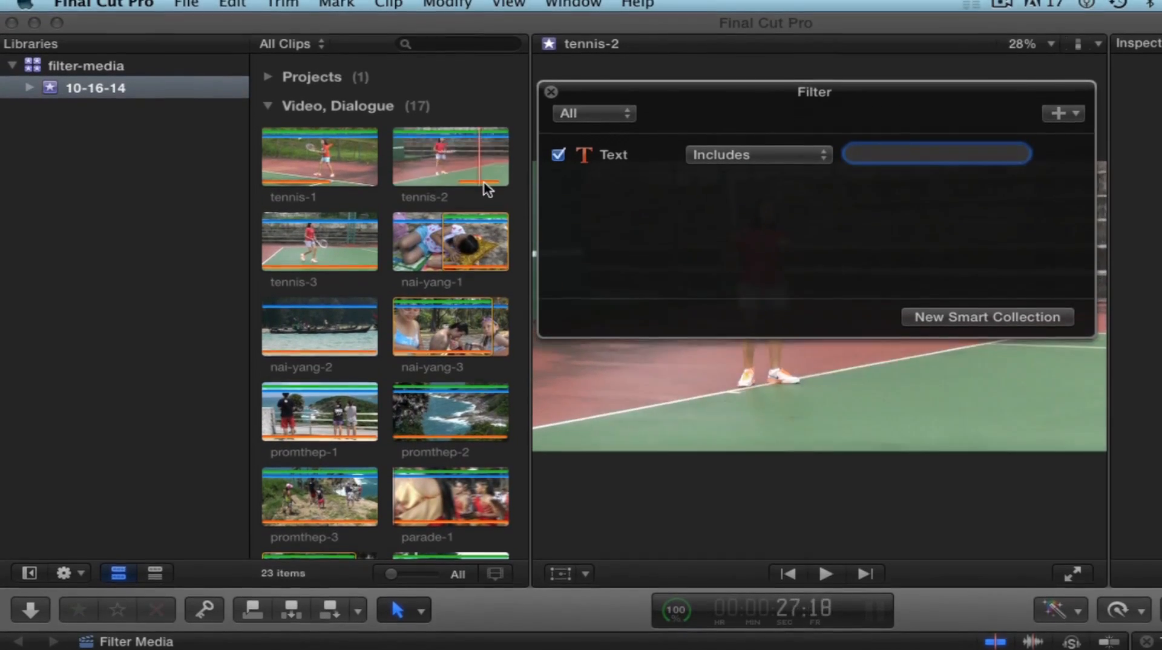
Step: Check the display option for used media ranges in the browser without changing it
{"action": "left_click", "coordinate": [511, 10]}
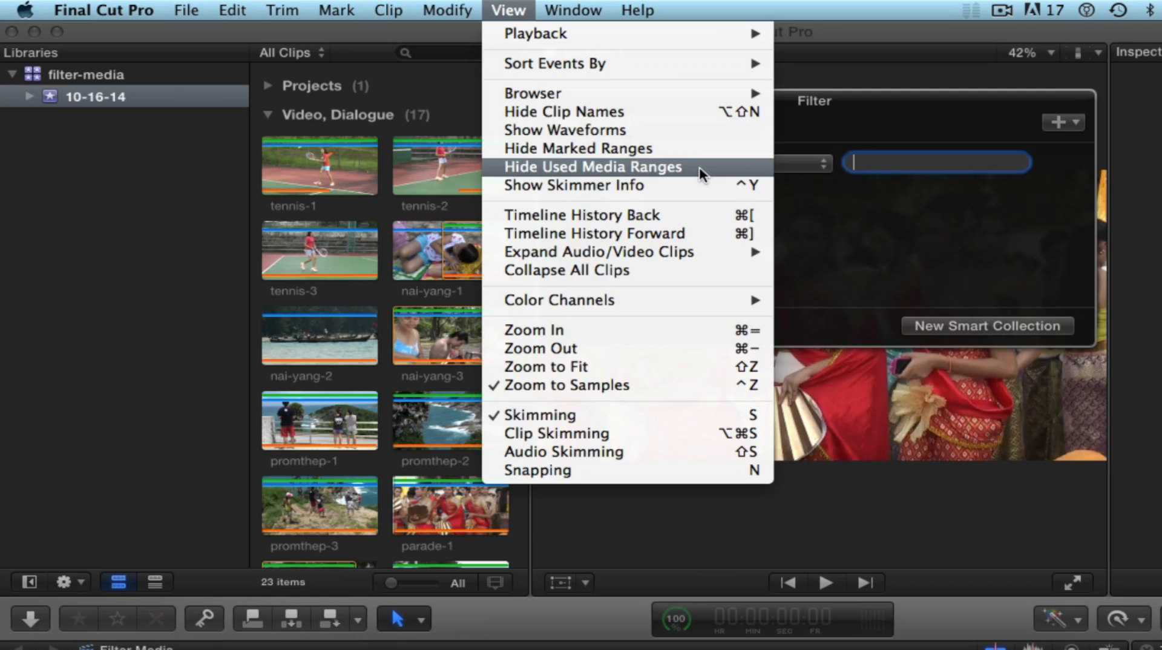
{"action": "left_click", "coordinate": [461, 92]}
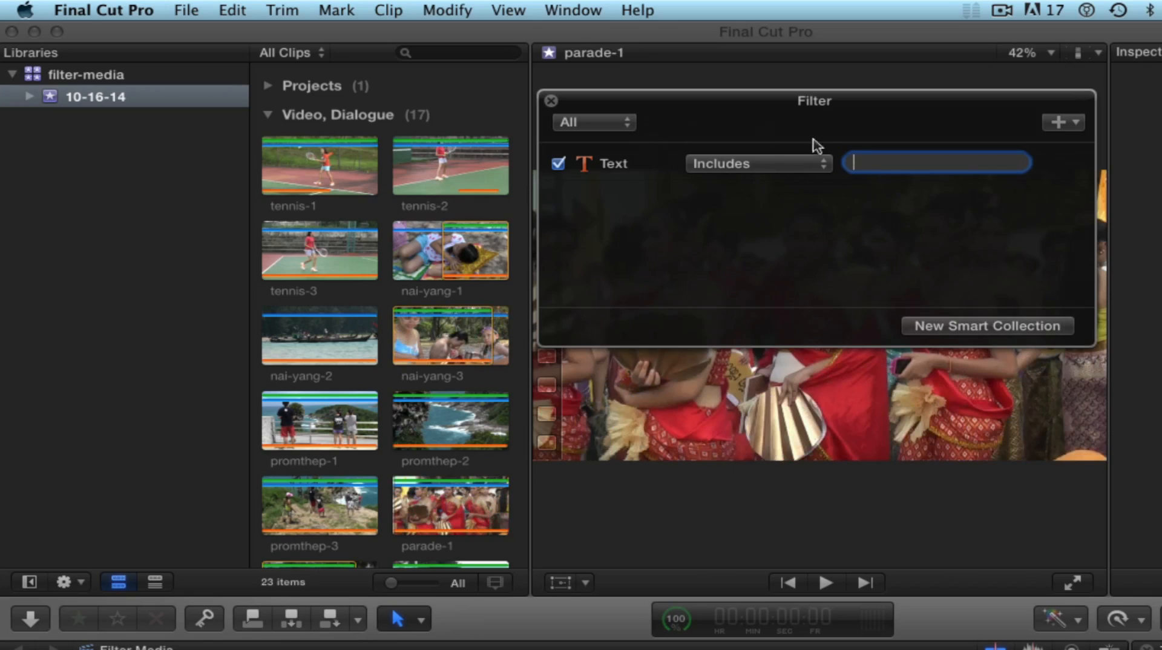
Step: Filter the clips by text including "tennis" and add a Ratings rule set to Favorites
{"action": "type", "text": "tennis"}
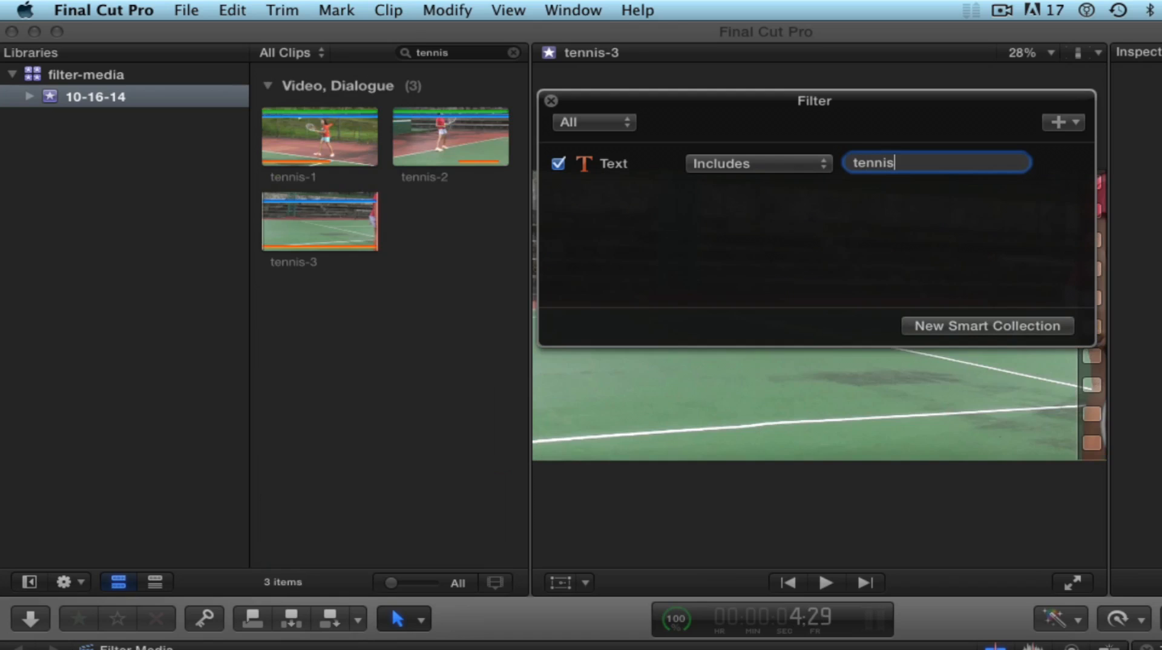
{"action": "left_click", "coordinate": [1076, 123]}
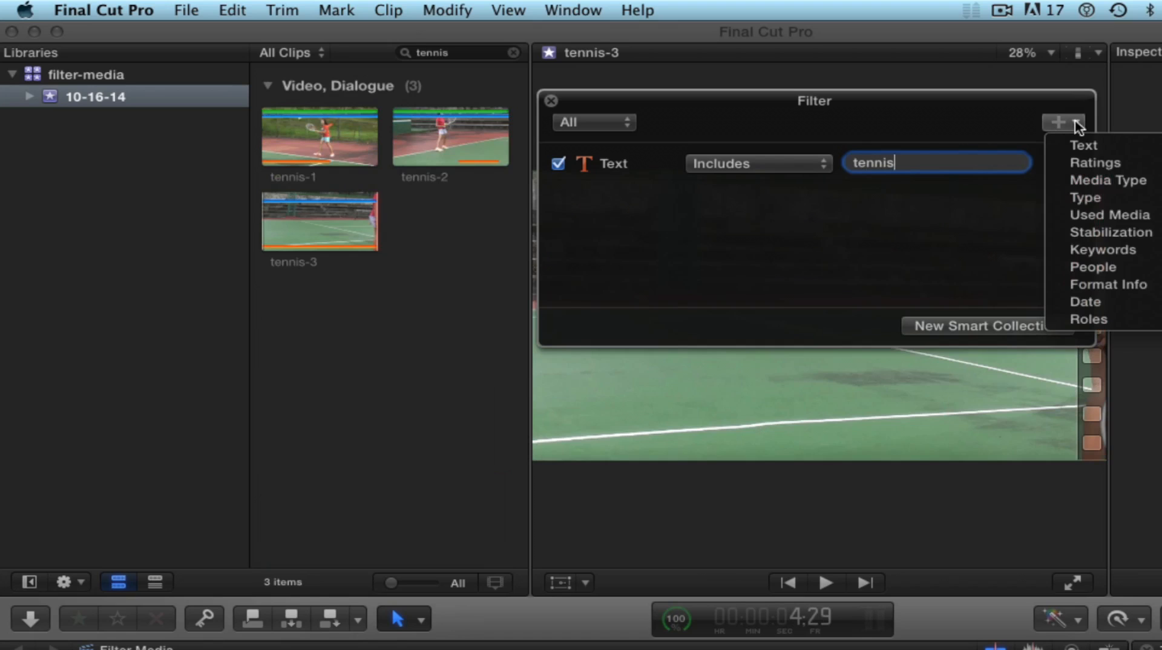
{"action": "left_click", "coordinate": [1095, 164]}
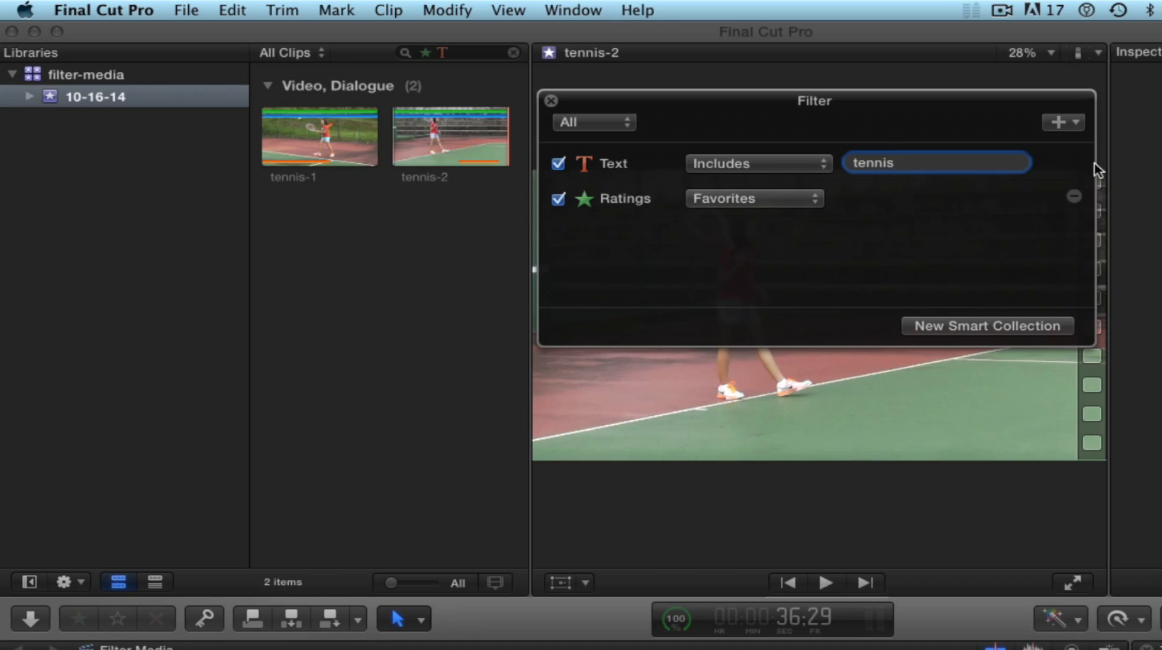
{"action": "left_click", "coordinate": [814, 198]}
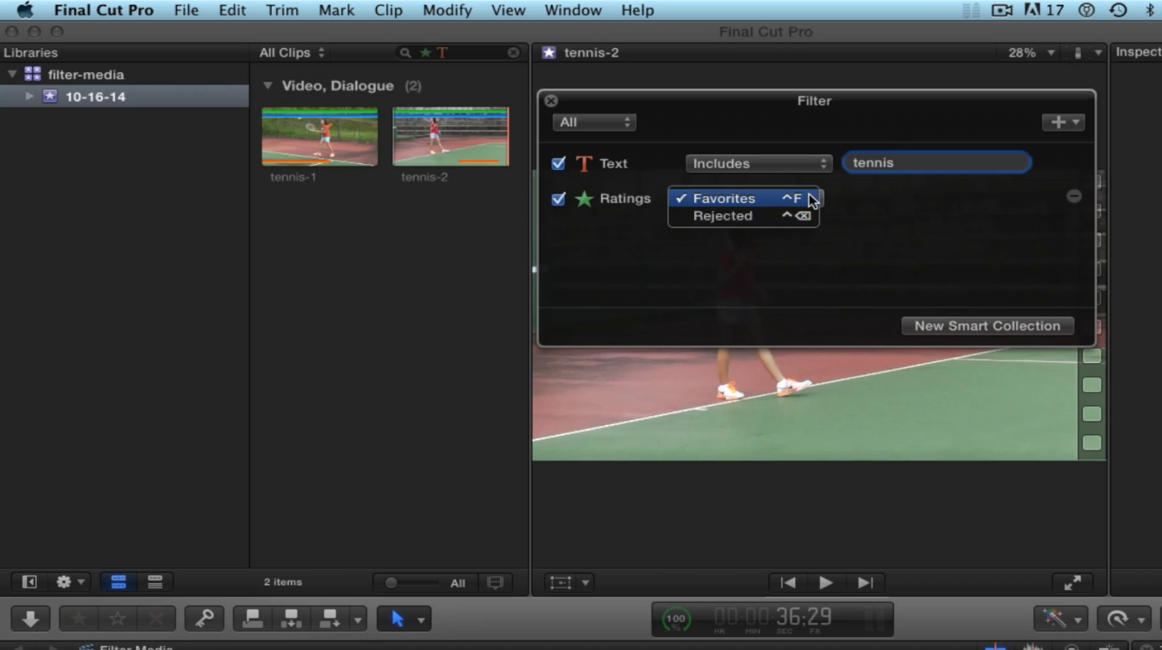
{"action": "left_click", "coordinate": [908, 198]}
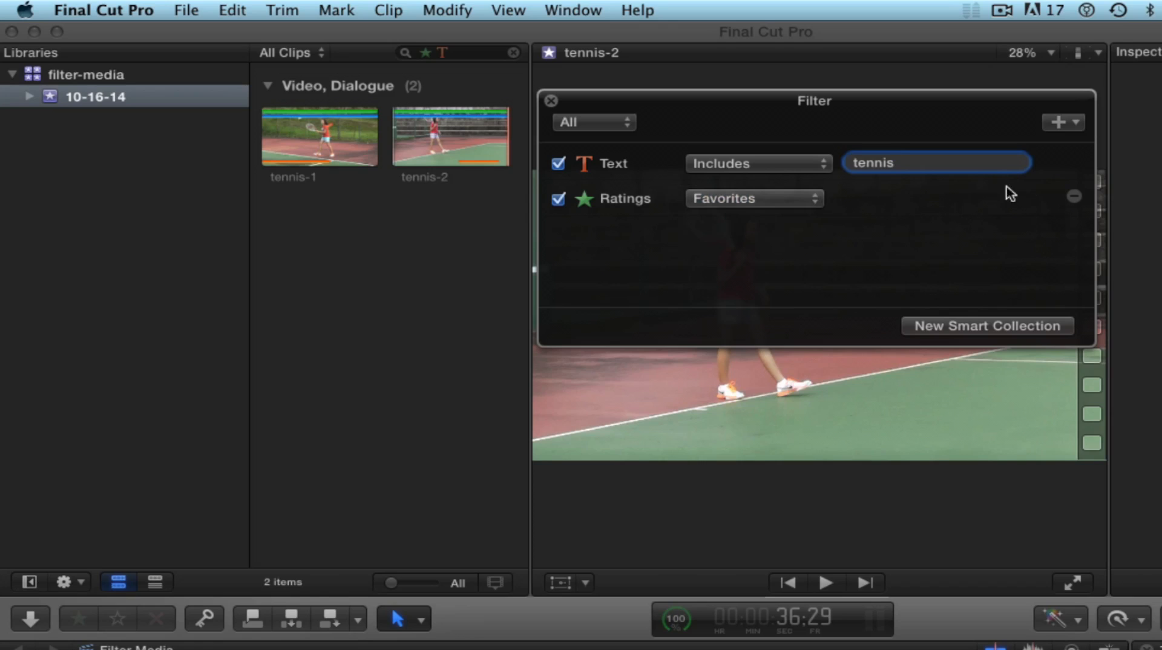
Step: Remove the Ratings rule and add a new one set to Favorites
{"action": "left_click", "coordinate": [1075, 195]}
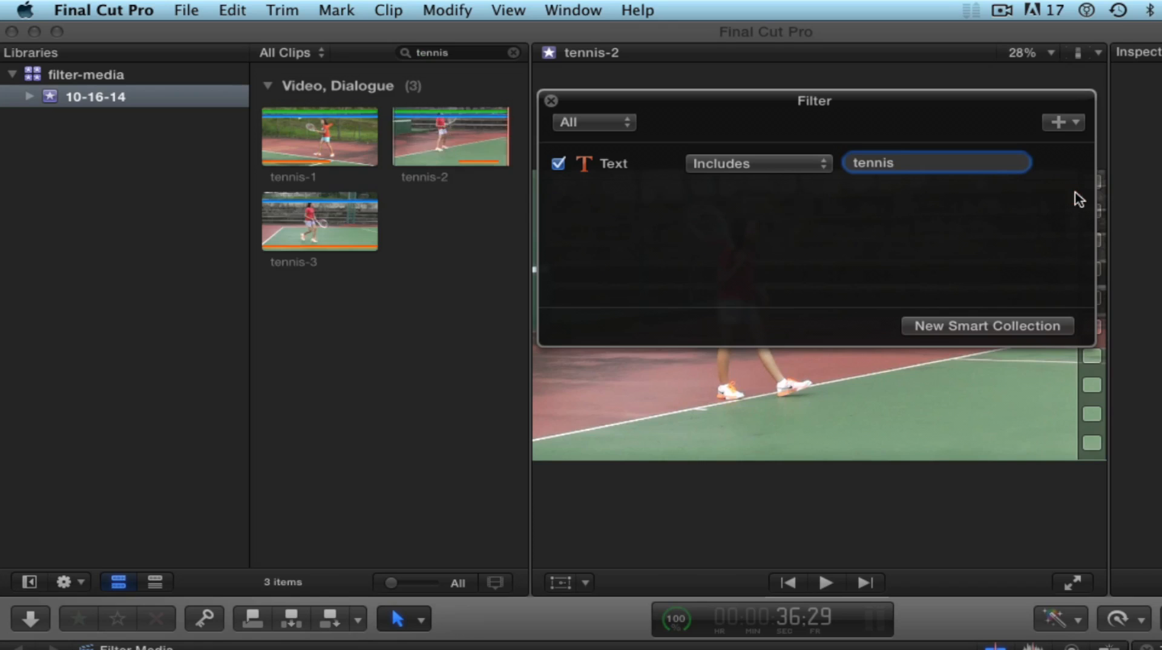
{"action": "left_click", "coordinate": [1077, 125]}
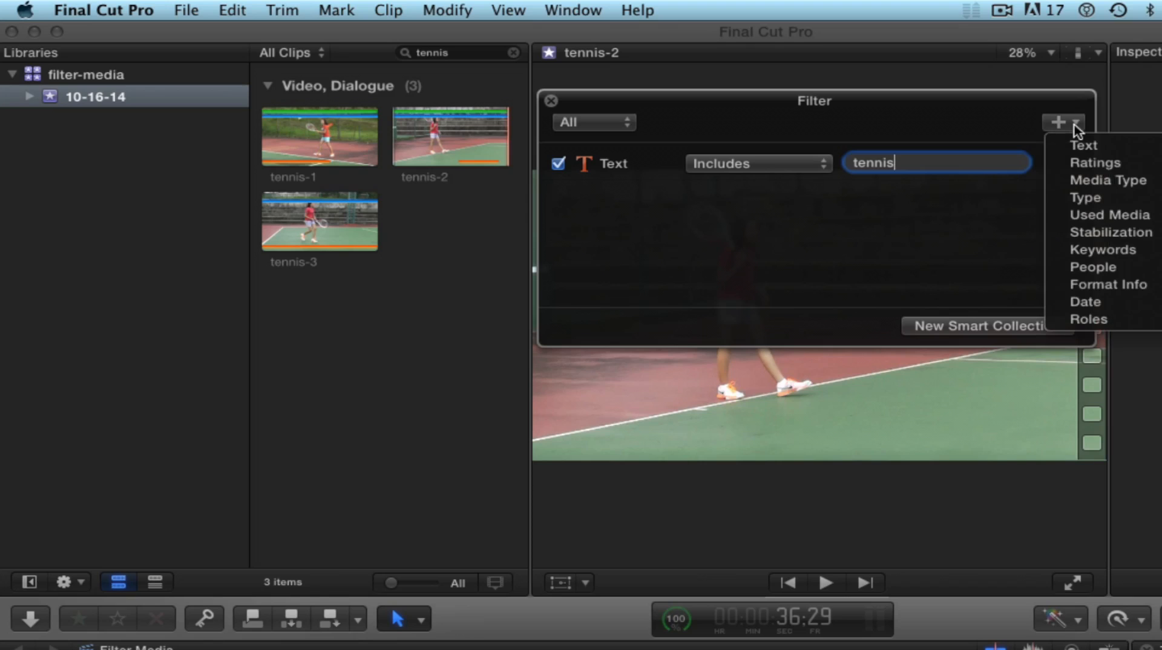
{"action": "left_click", "coordinate": [1083, 162]}
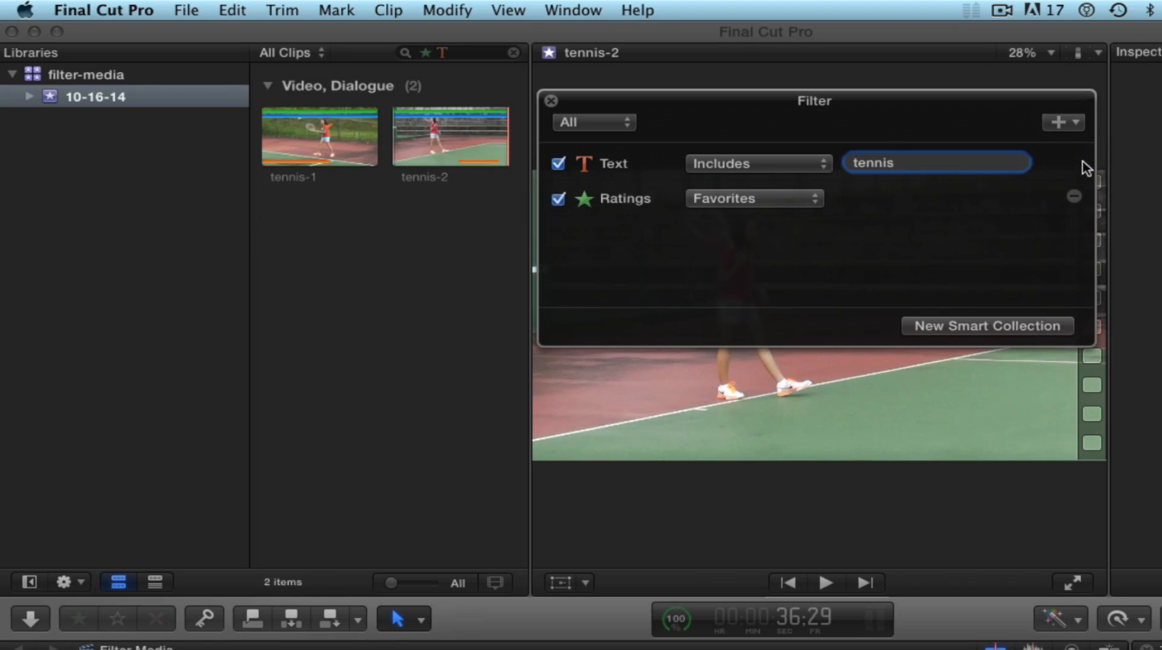
Step: Add a Media Type rule set to Video With Audio, review its other media options, and remove the rule
{"action": "left_click", "coordinate": [1075, 129]}
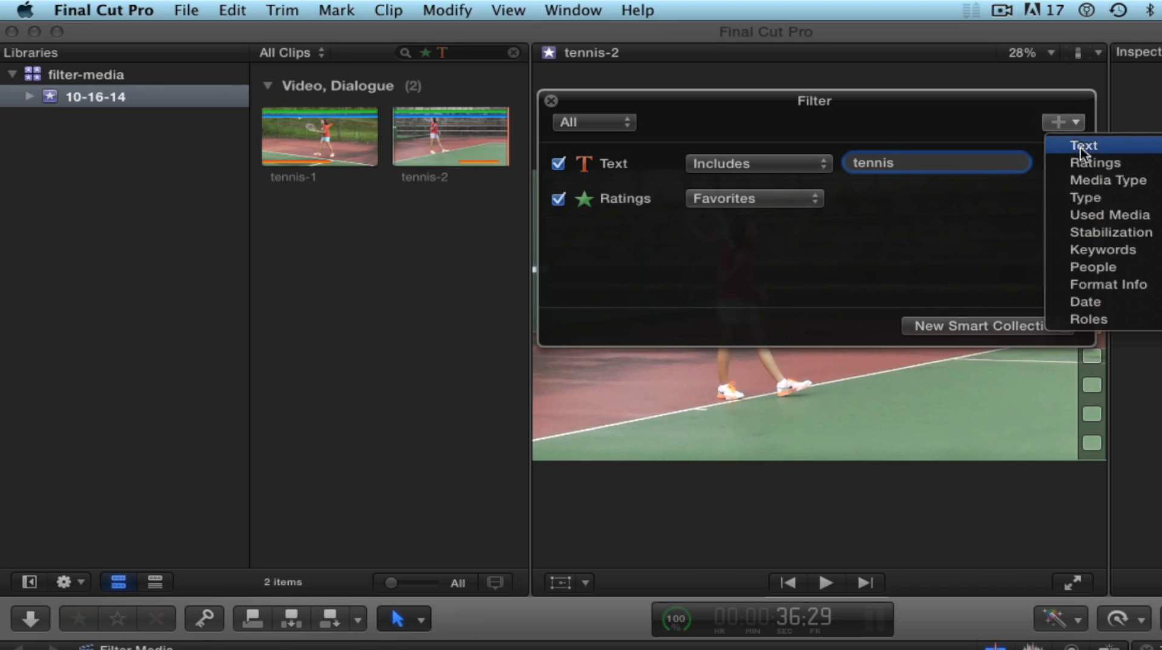
{"action": "left_click", "coordinate": [1107, 181]}
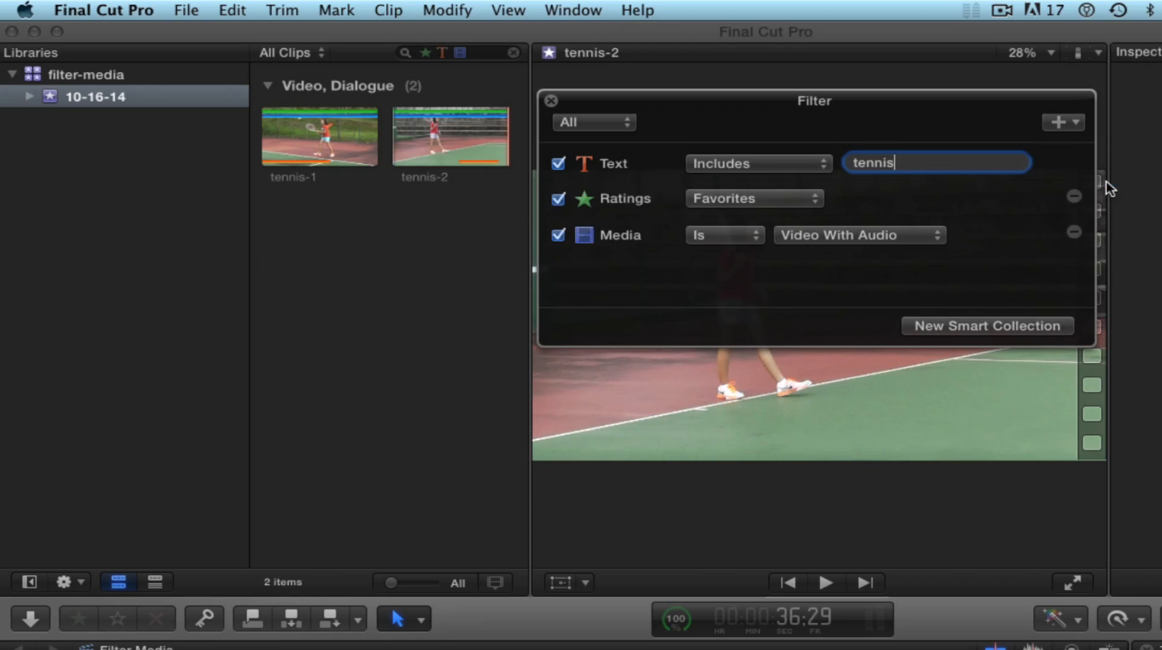
{"action": "left_click", "coordinate": [938, 237]}
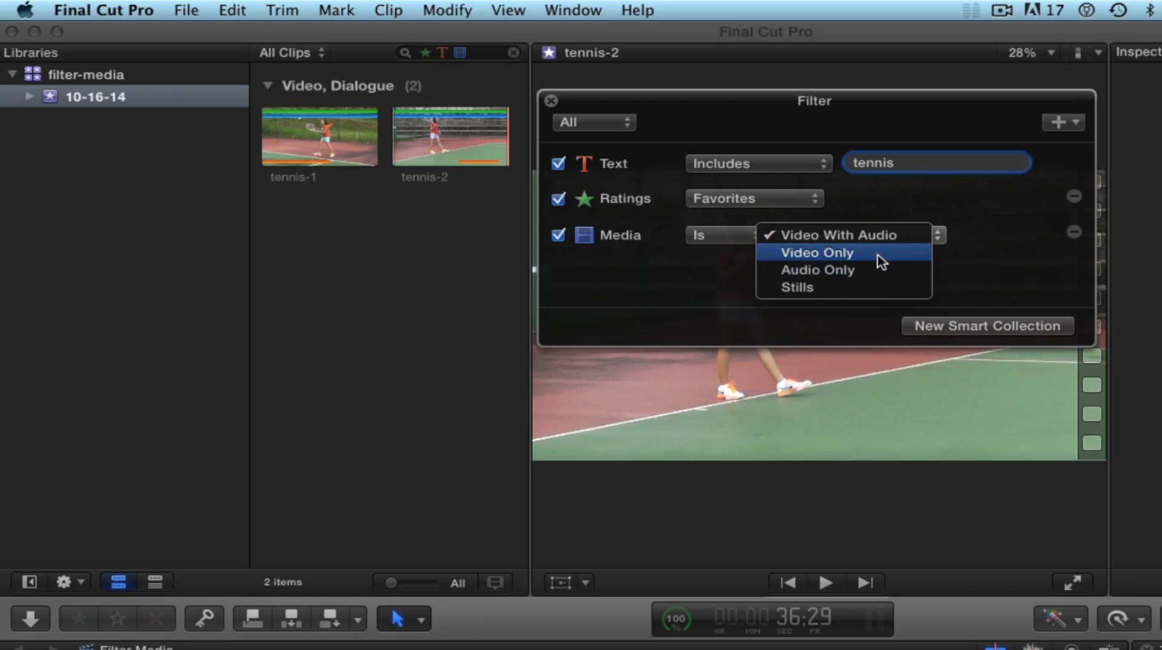
{"action": "left_click", "coordinate": [1019, 208]}
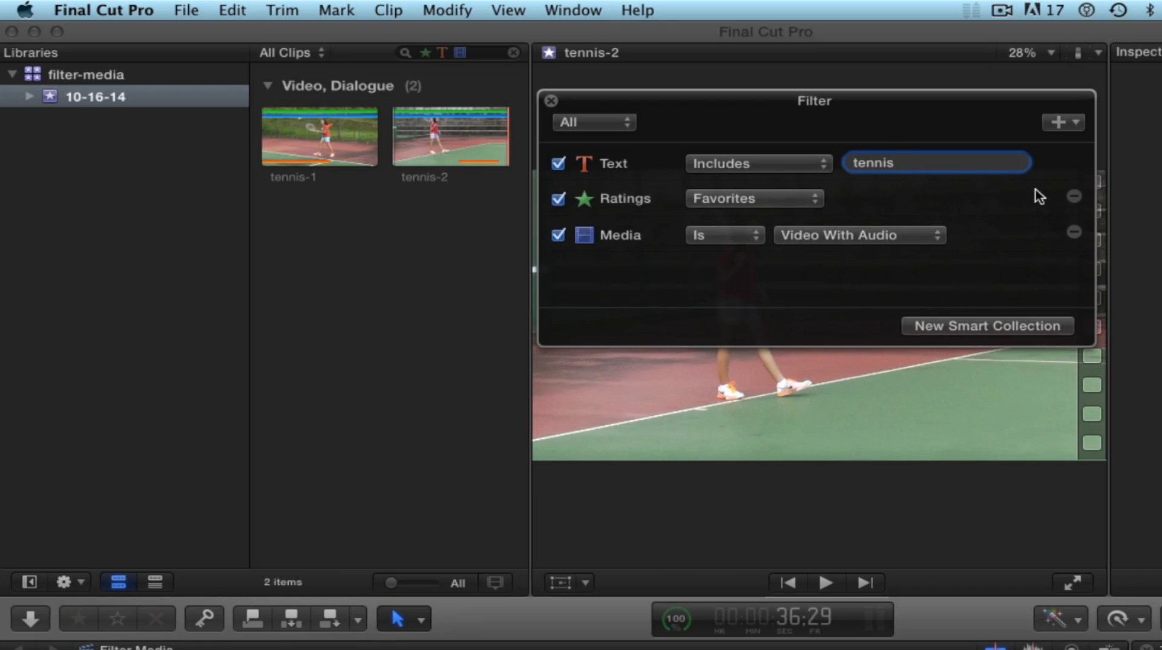
{"action": "left_click", "coordinate": [1074, 232]}
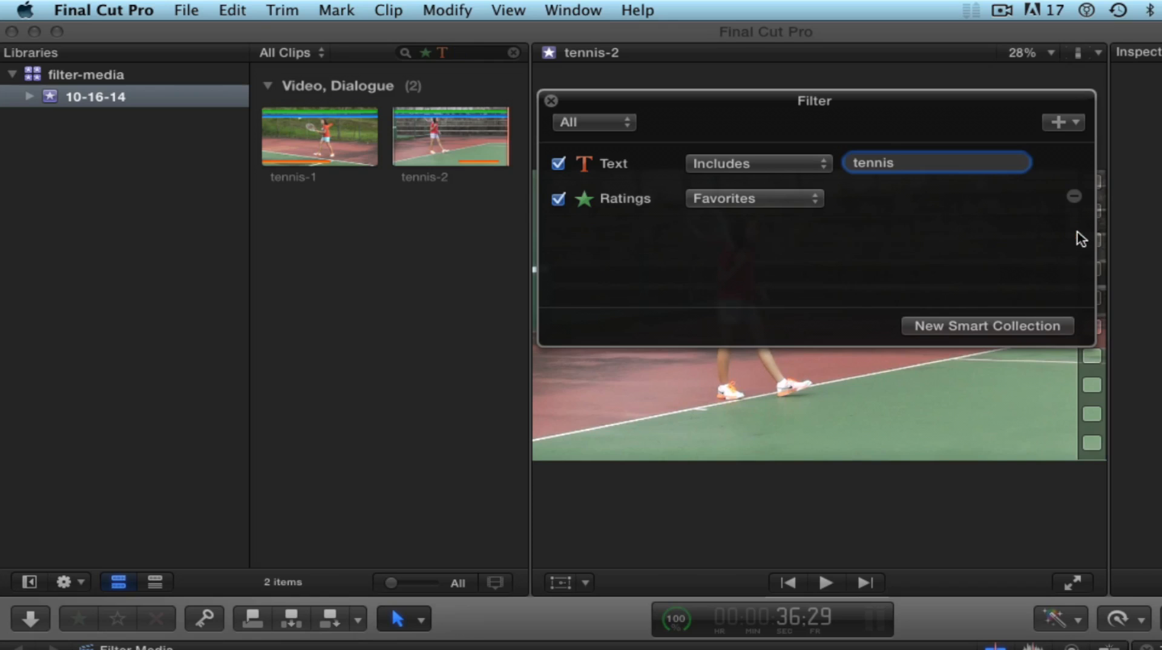
Step: Add a Type rule to the filter and set it to Project
{"action": "left_click", "coordinate": [1077, 124]}
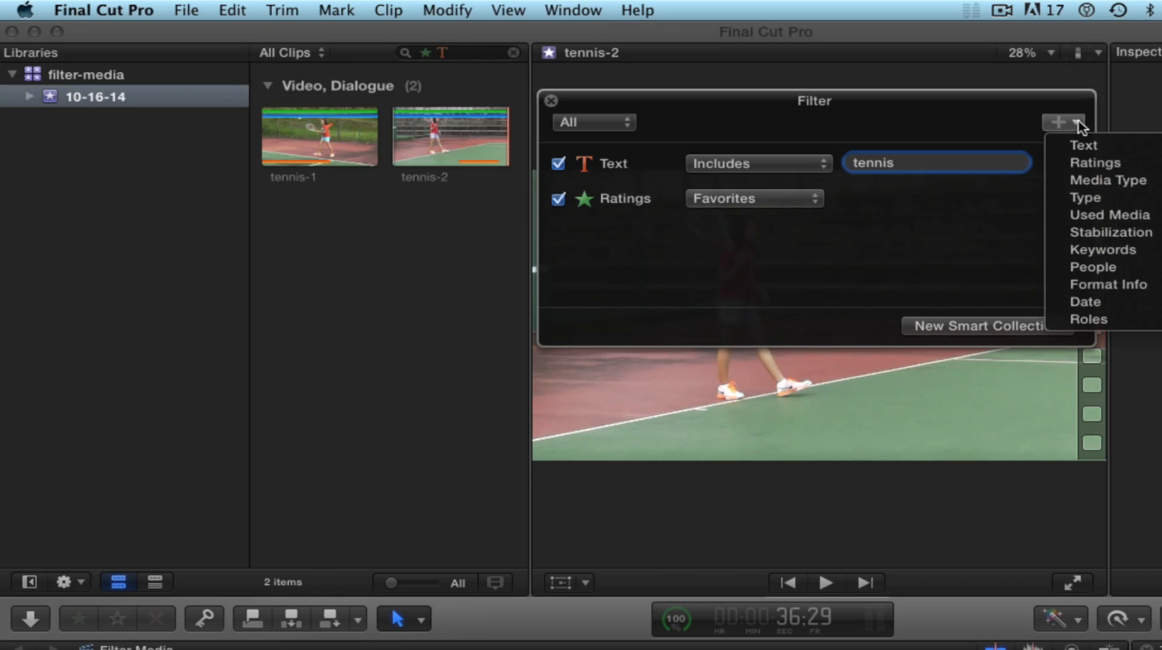
{"action": "left_click", "coordinate": [1084, 198]}
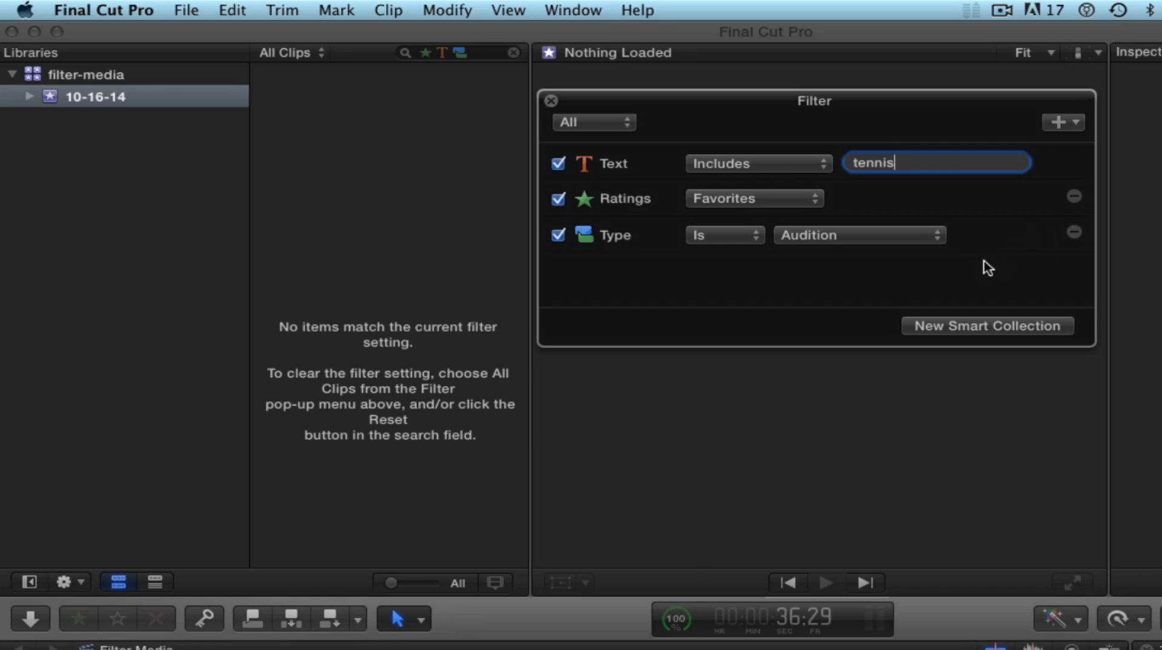
{"action": "left_click", "coordinate": [936, 242]}
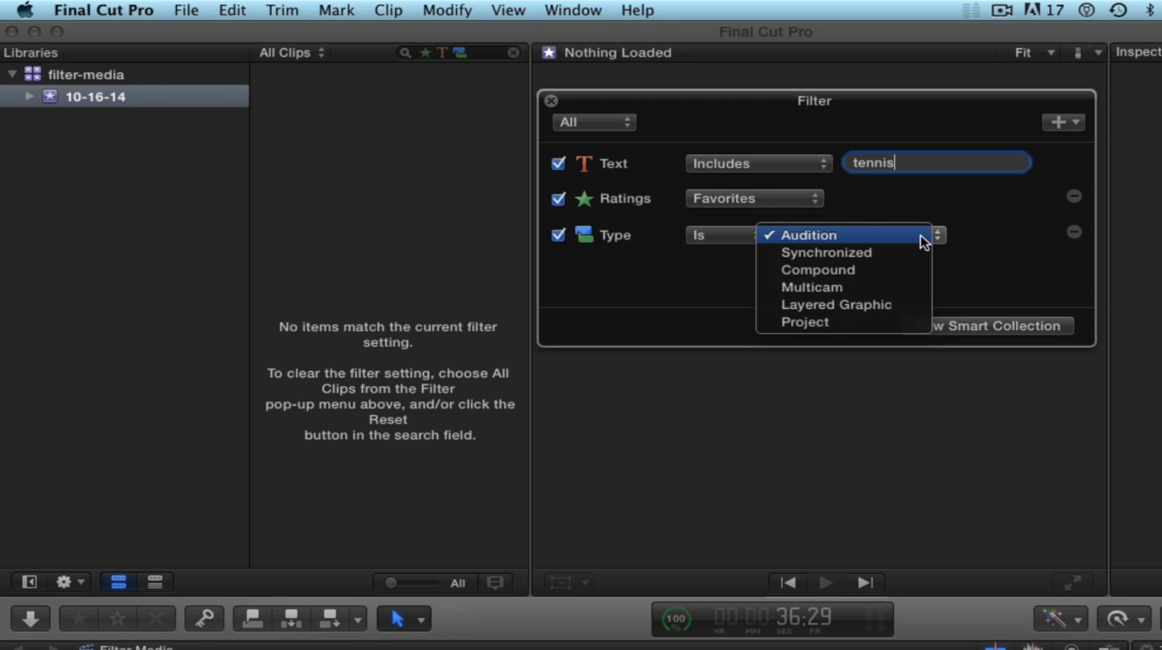
{"action": "left_click", "coordinate": [884, 327]}
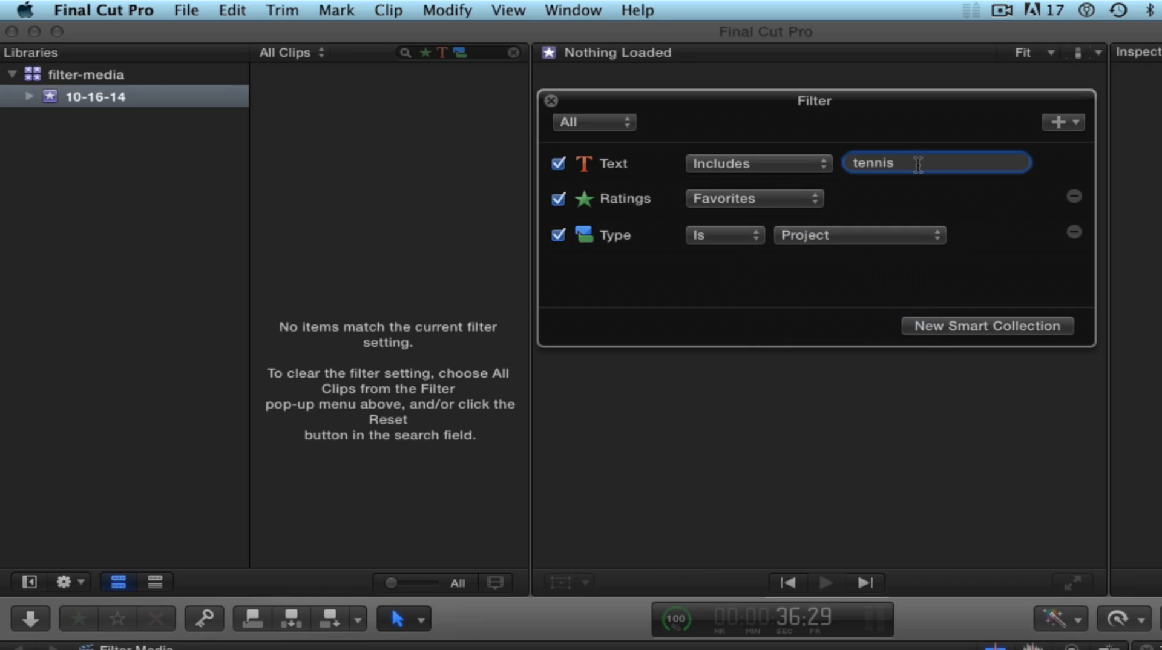
Step: Remove the Ratings rule and clear the text criterion so only the Project type rule filters the event
{"action": "left_click", "coordinate": [1074, 198]}
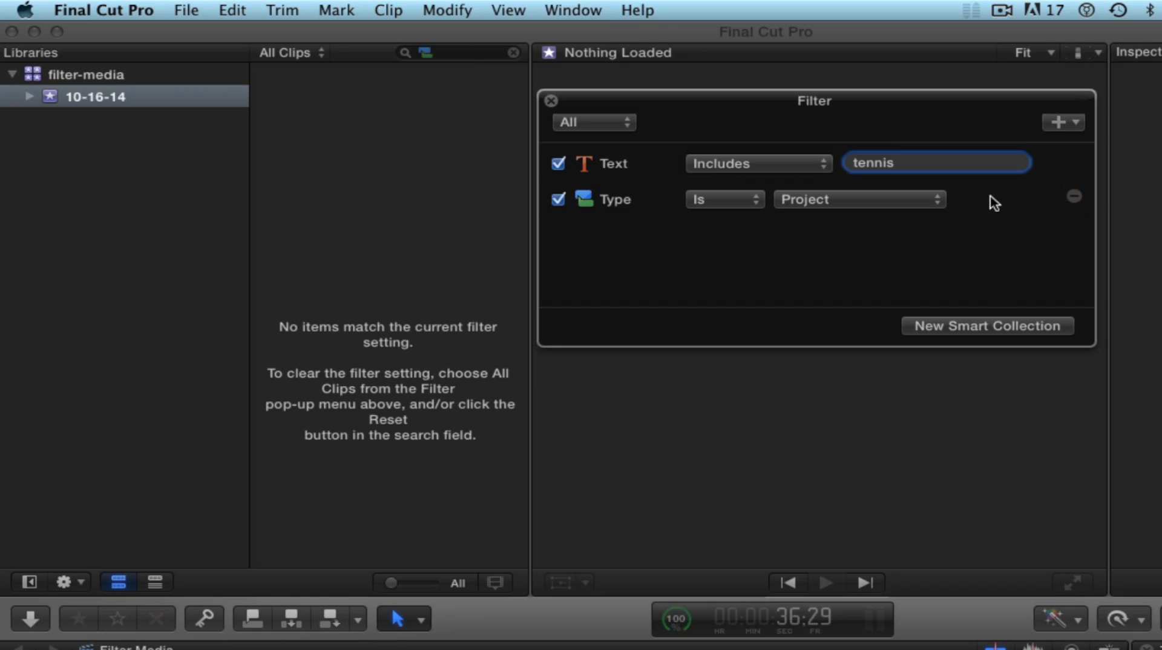
{"action": "key", "text": "BackSpace"}
{"action": "key", "text": "BackSpace"}
{"action": "key", "text": "BackSpace"}
{"action": "key", "text": "BackSpace"}
{"action": "key", "text": "BackSpace"}
{"action": "key", "text": "BackSpace"}
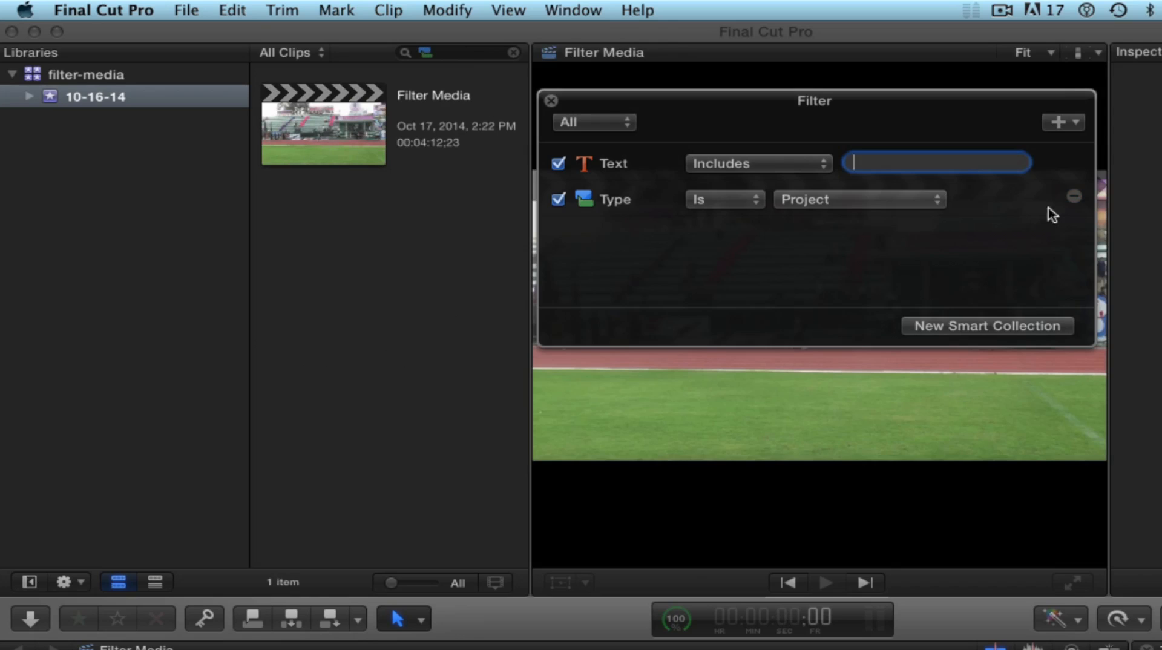
Step: Remove the Type rule and filter the clips by text including "tennis"
{"action": "left_click", "coordinate": [1074, 197]}
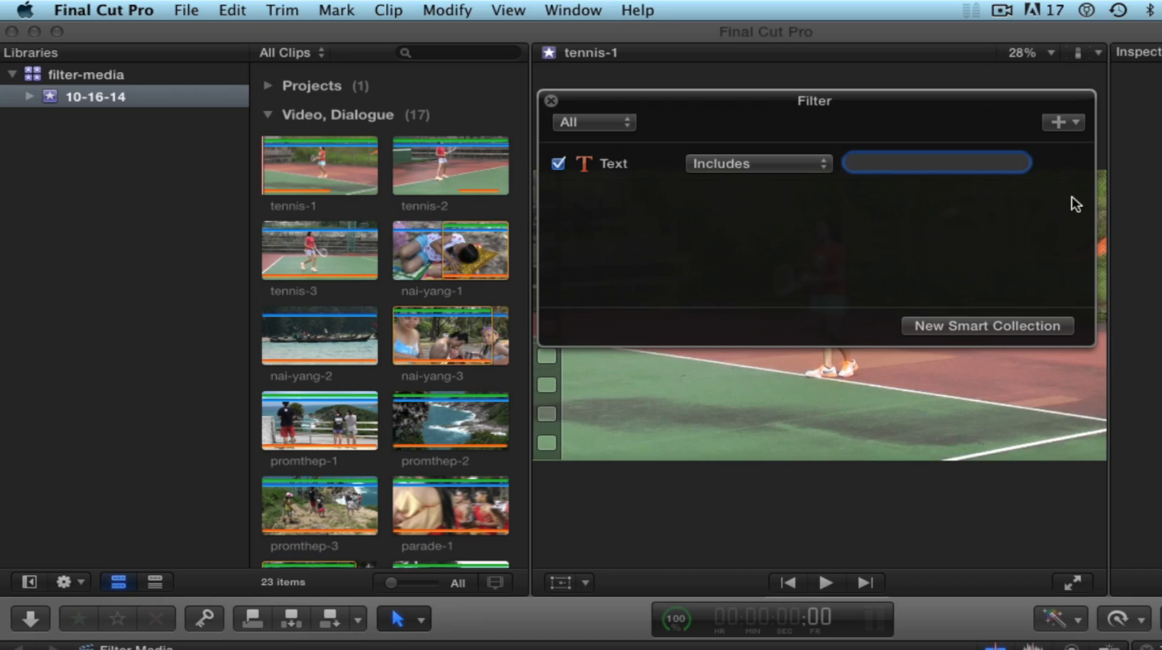
{"action": "type", "text": "tennis"}
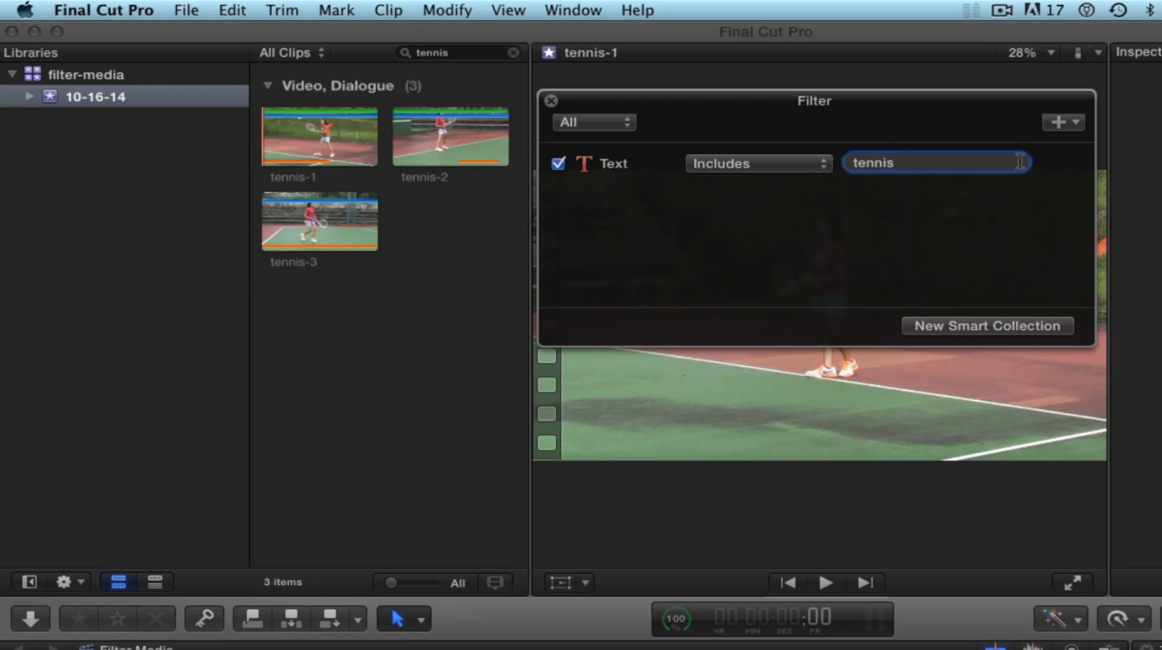
Step: Add a Used Media rule set to Used, check the tennis clips against it, and remove the rule
{"action": "left_click", "coordinate": [1075, 123]}
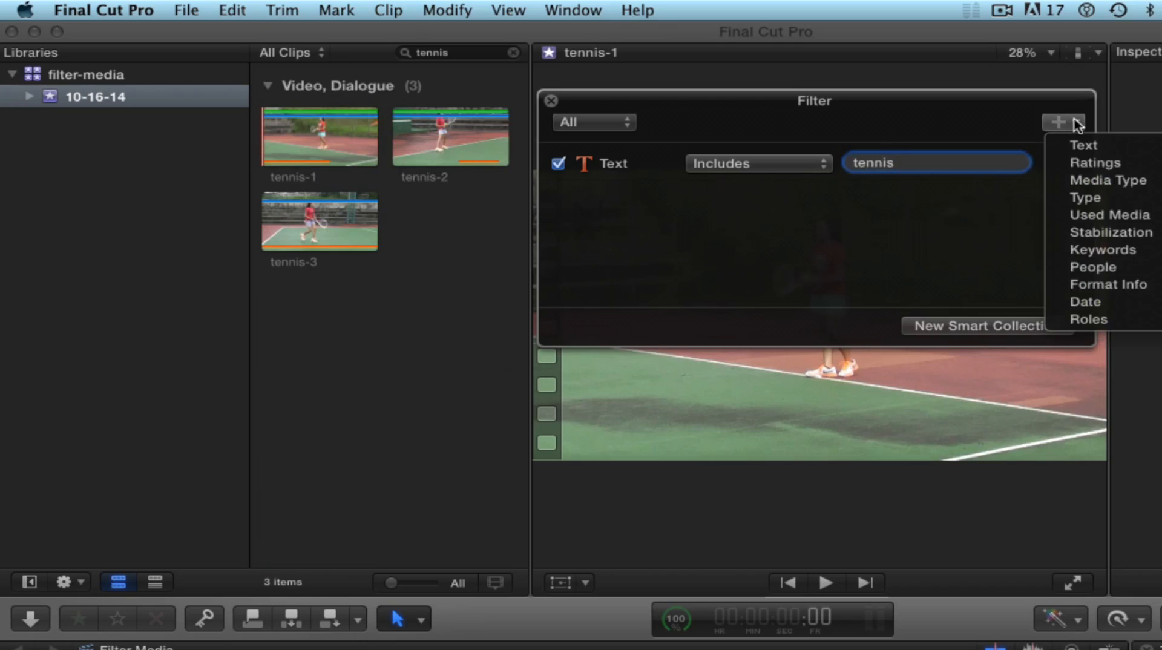
{"action": "left_click", "coordinate": [1102, 219]}
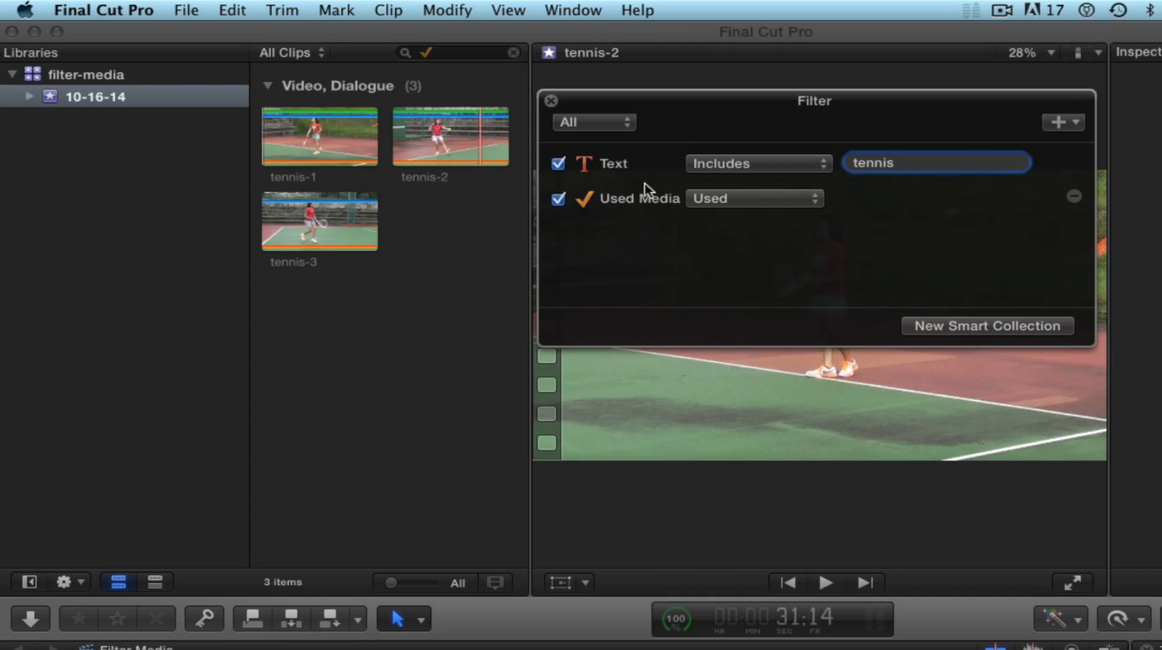
{"action": "left_click", "coordinate": [1074, 198]}
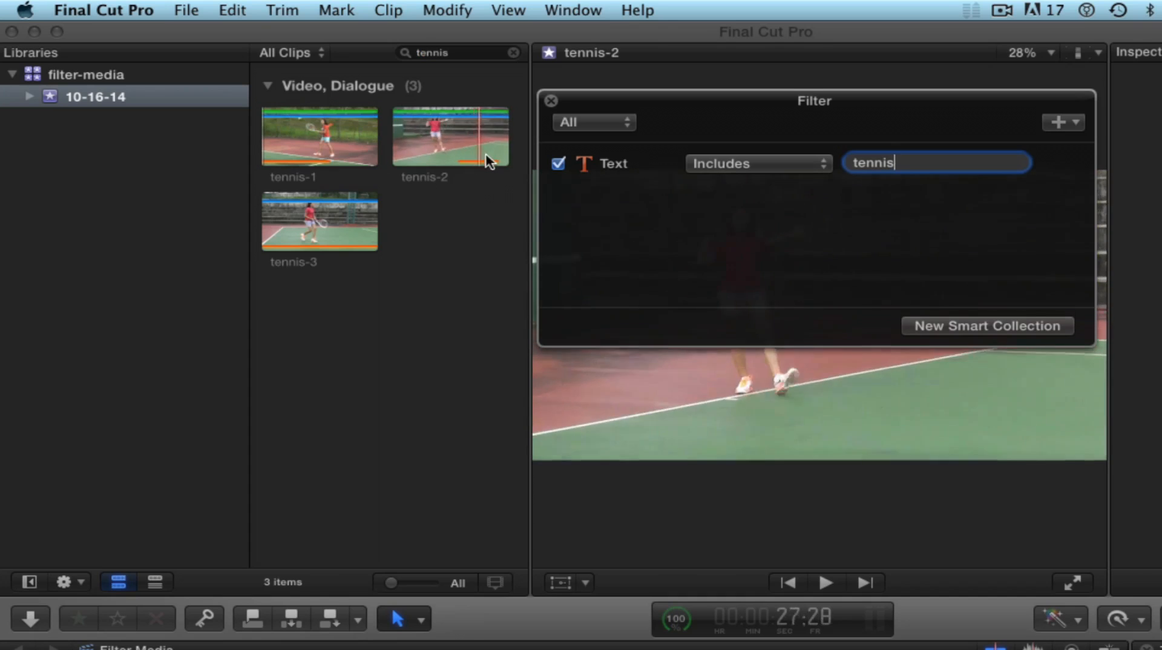
Step: Add a Used Media rule set to Unused, check the tennis clips against it, and remove the rule
{"action": "left_click", "coordinate": [1077, 124]}
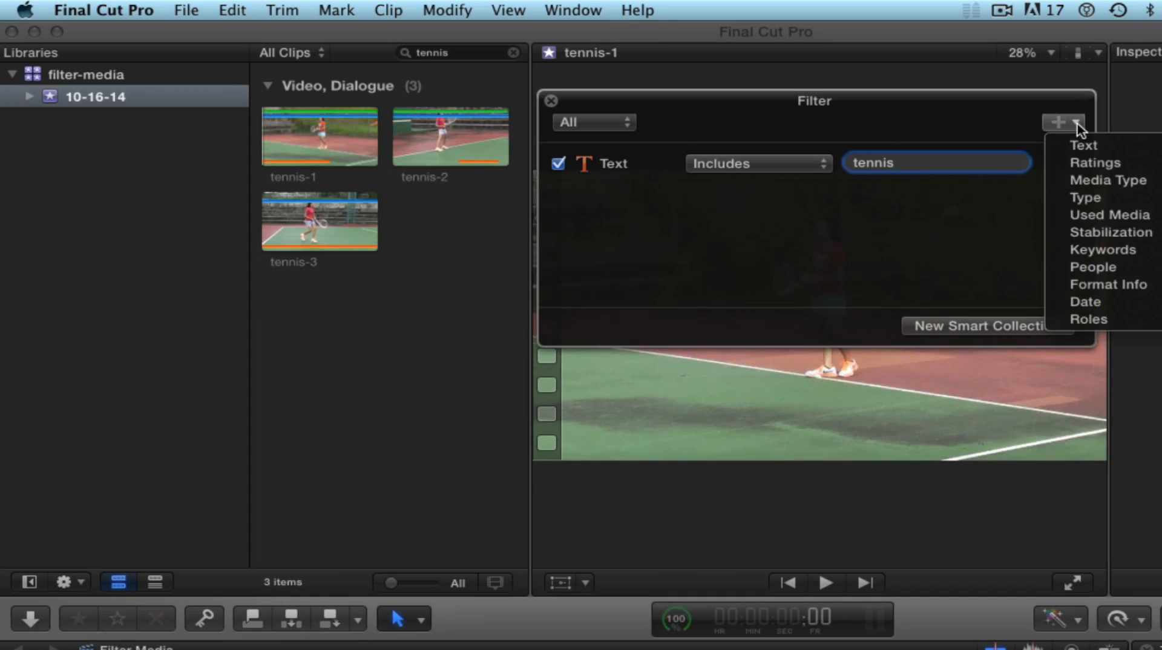
{"action": "left_click", "coordinate": [1091, 219]}
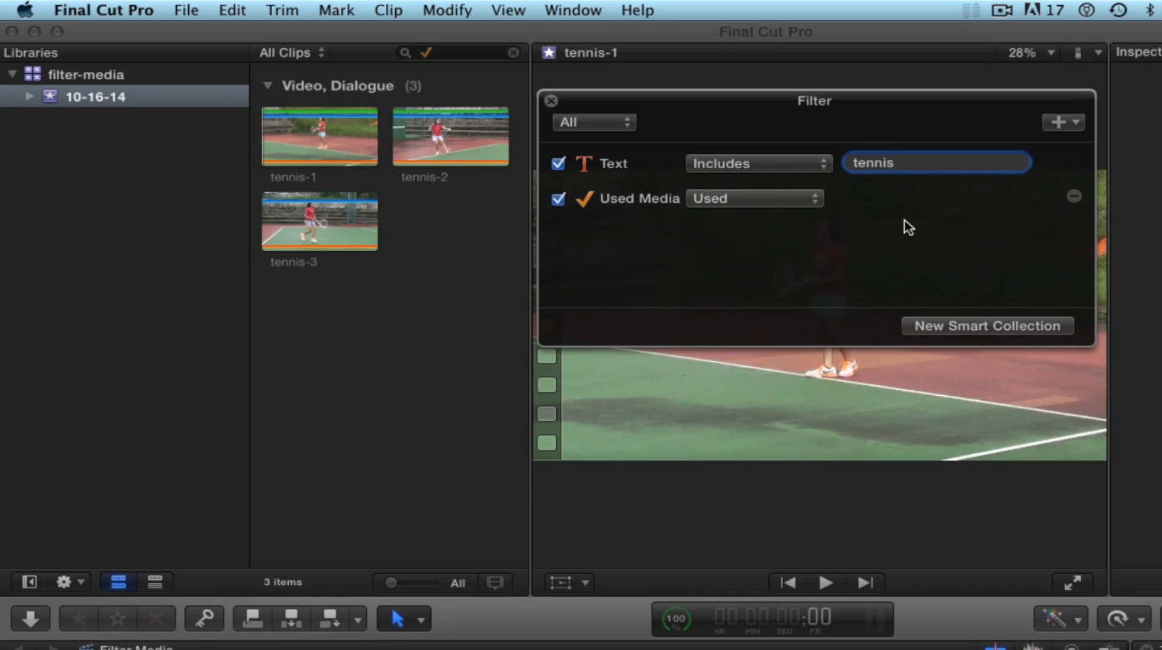
{"action": "left_click", "coordinate": [816, 199]}
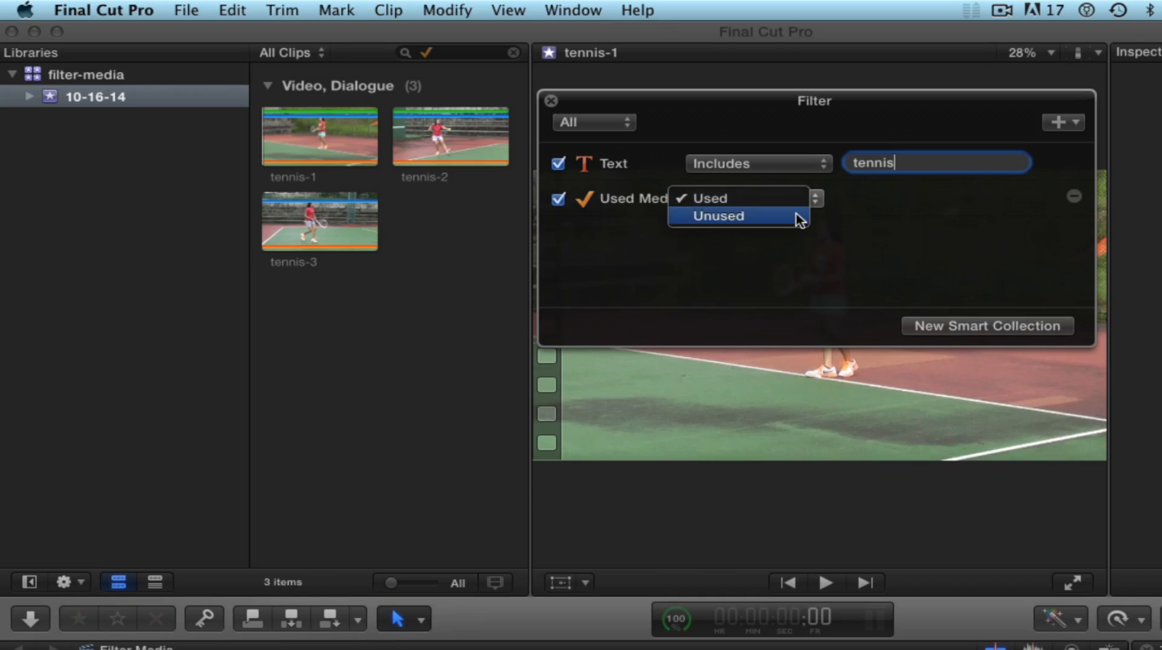
{"action": "left_click", "coordinate": [800, 217]}
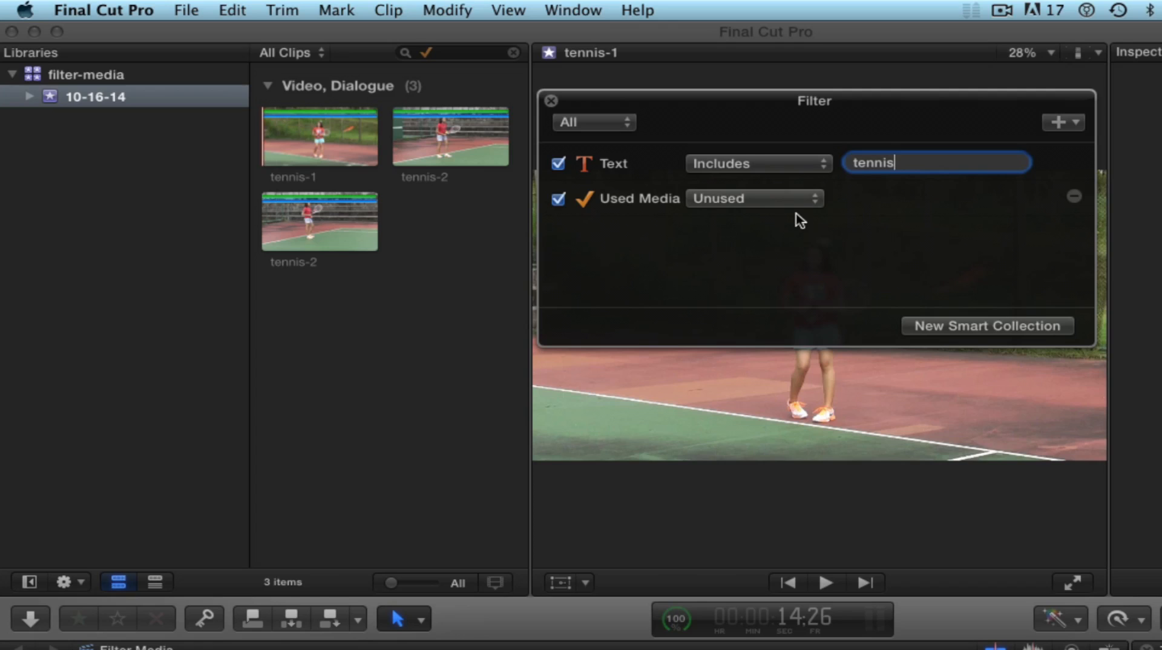
{"action": "left_click", "coordinate": [815, 200]}
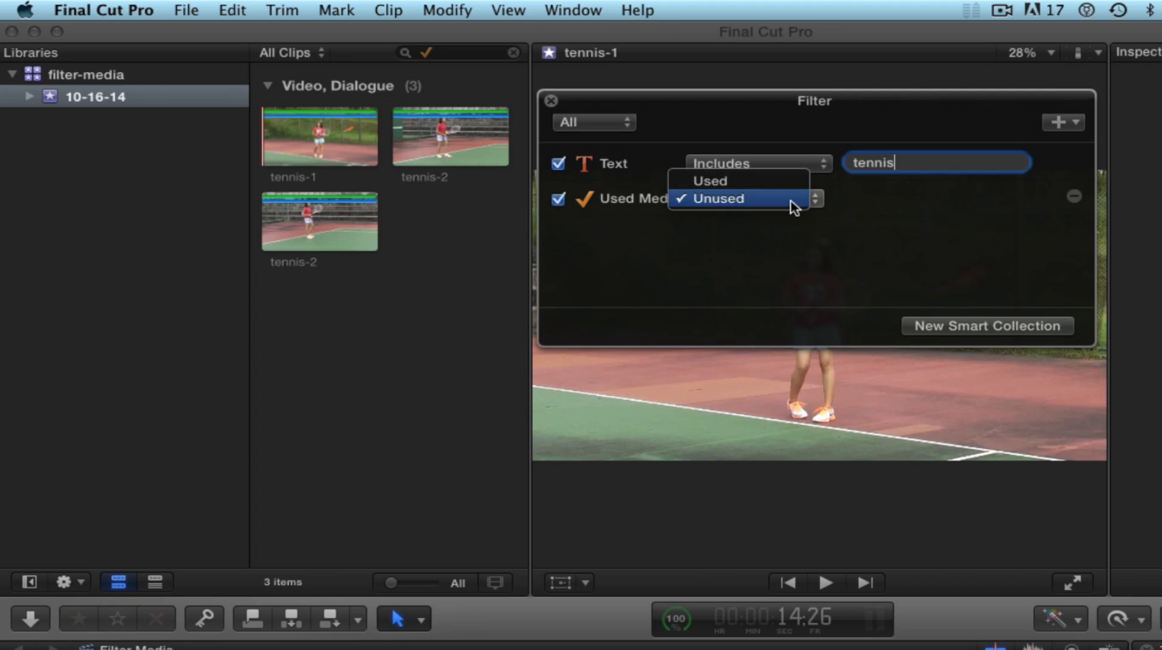
{"action": "left_click", "coordinate": [785, 263]}
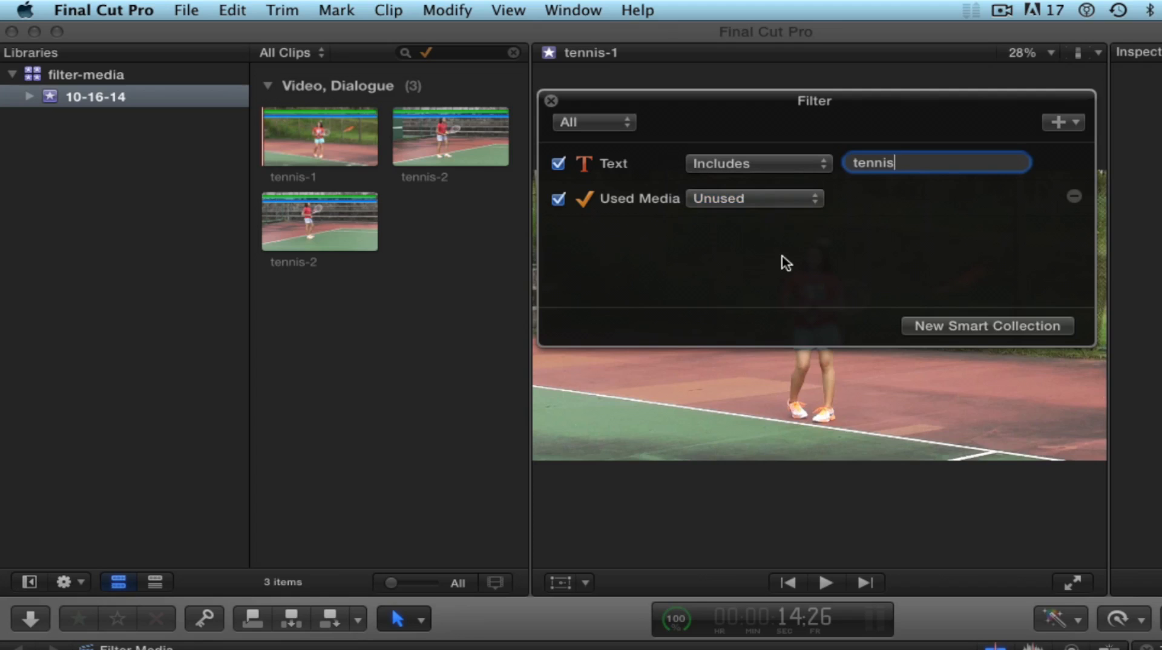
{"action": "left_click", "coordinate": [1074, 196]}
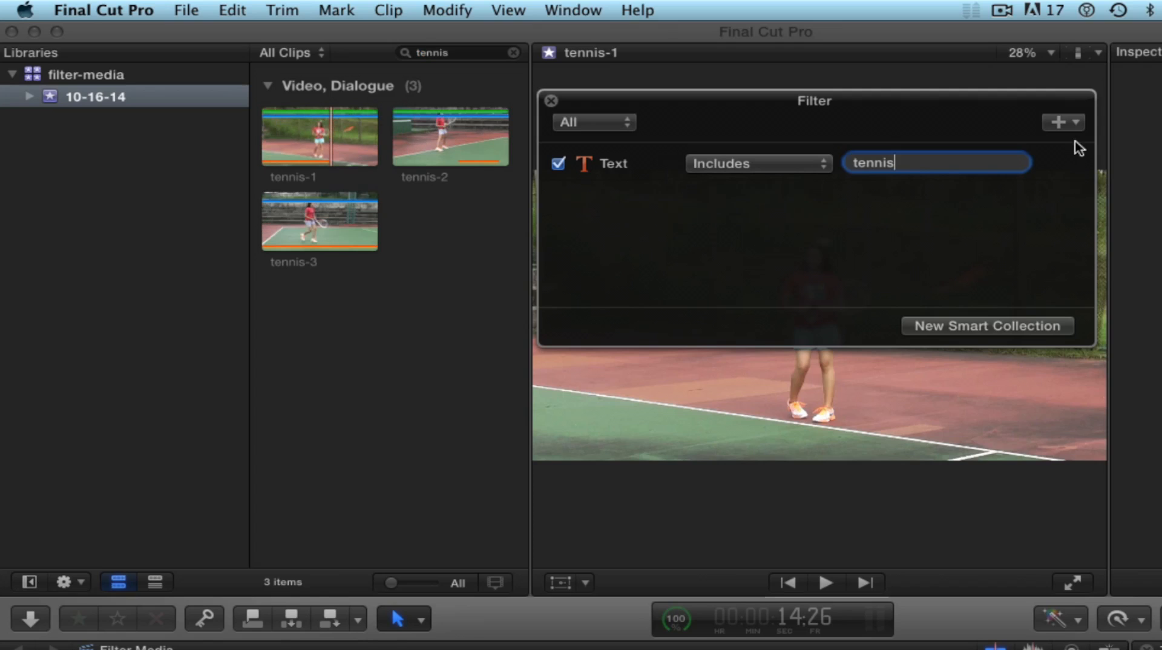
Step: Add a Keywords rule to the filter, set it to Include All, and uncheck all of its keywords
{"action": "left_click", "coordinate": [1076, 124]}
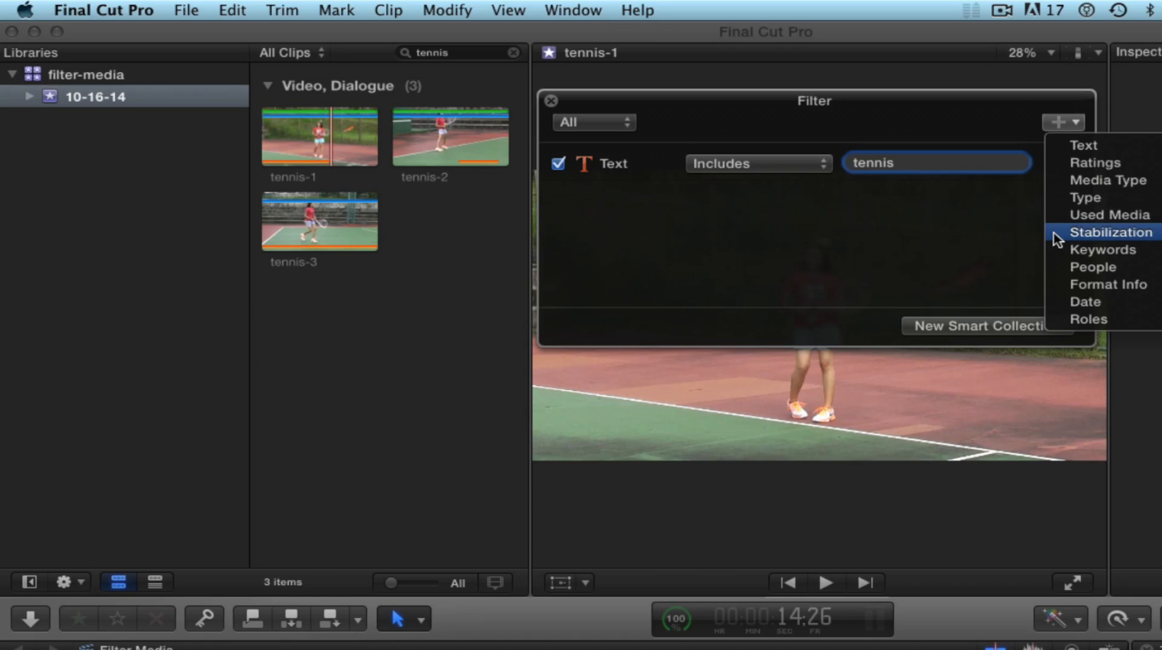
{"action": "left_click", "coordinate": [1083, 248]}
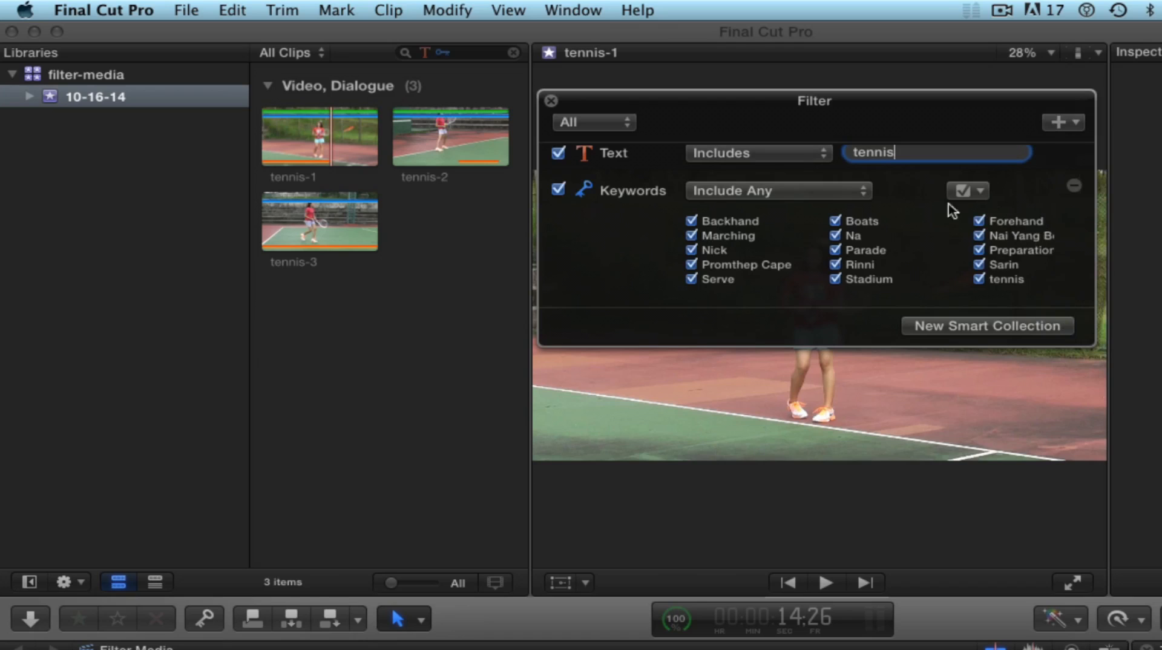
{"action": "left_click", "coordinate": [860, 192]}
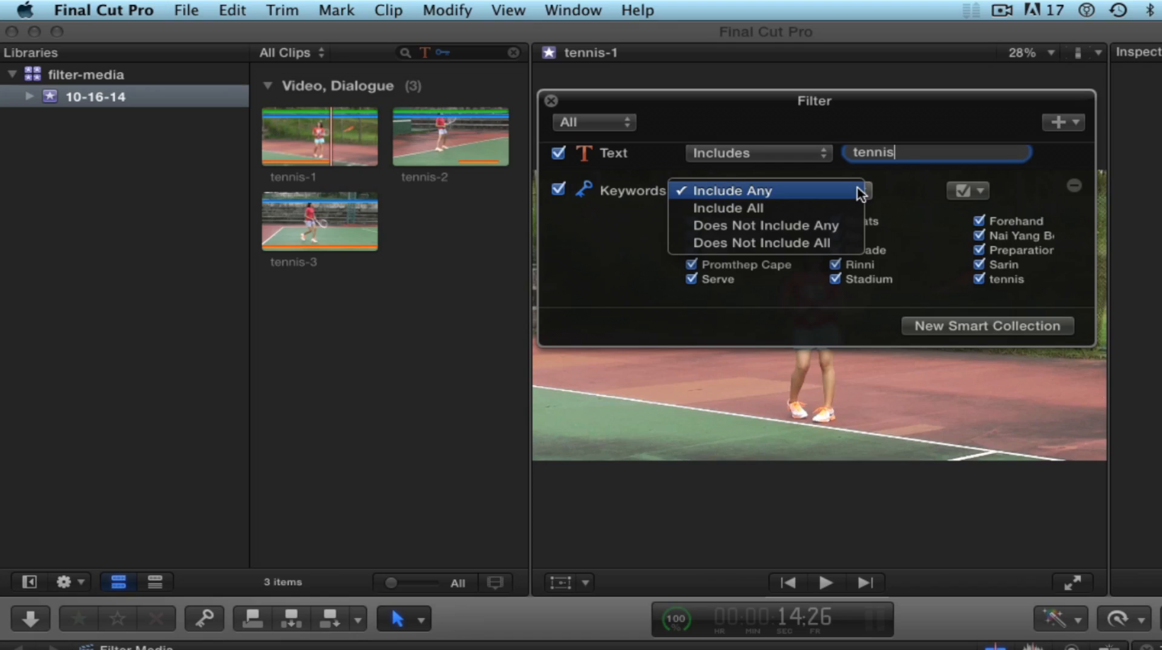
{"action": "left_click", "coordinate": [852, 210]}
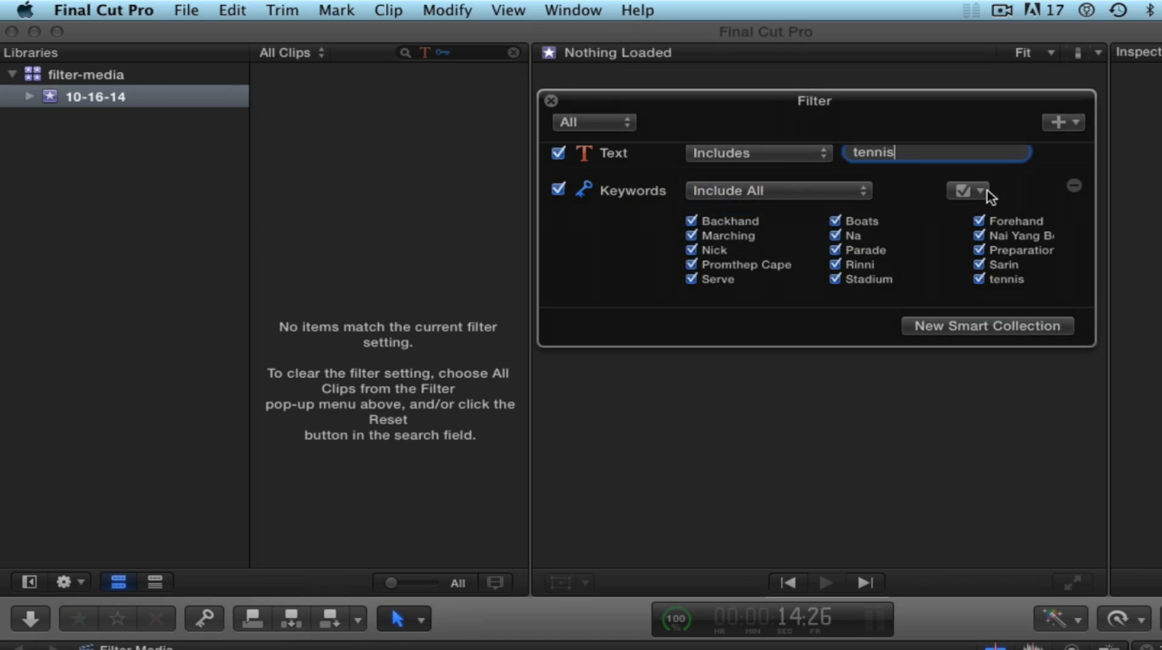
{"action": "left_click", "coordinate": [986, 190]}
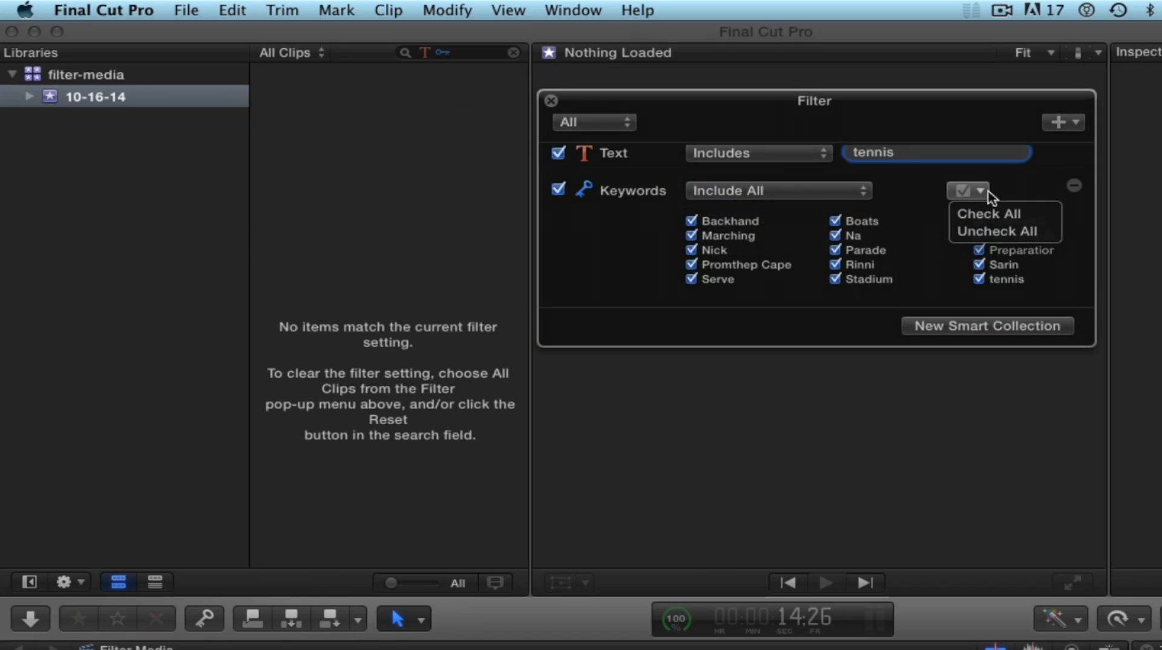
{"action": "left_click", "coordinate": [995, 231]}
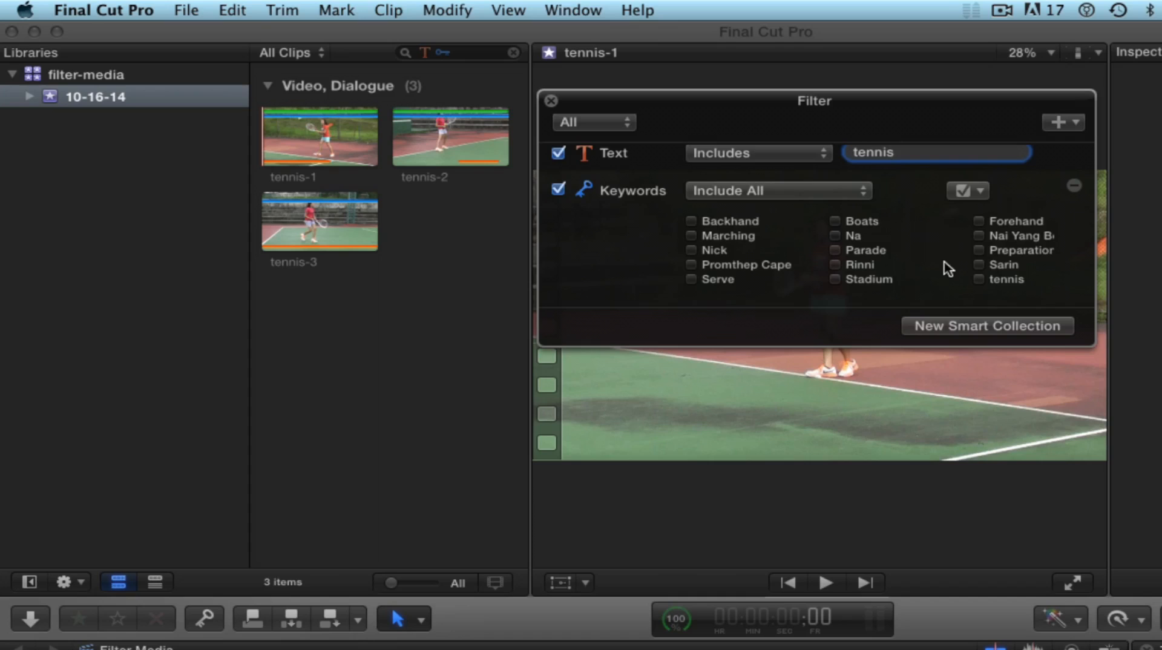
Step: Test the tennis clips against the Forehand keyword and the Serve keyword one at a time, unchecking each again
{"action": "left_click", "coordinate": [978, 221]}
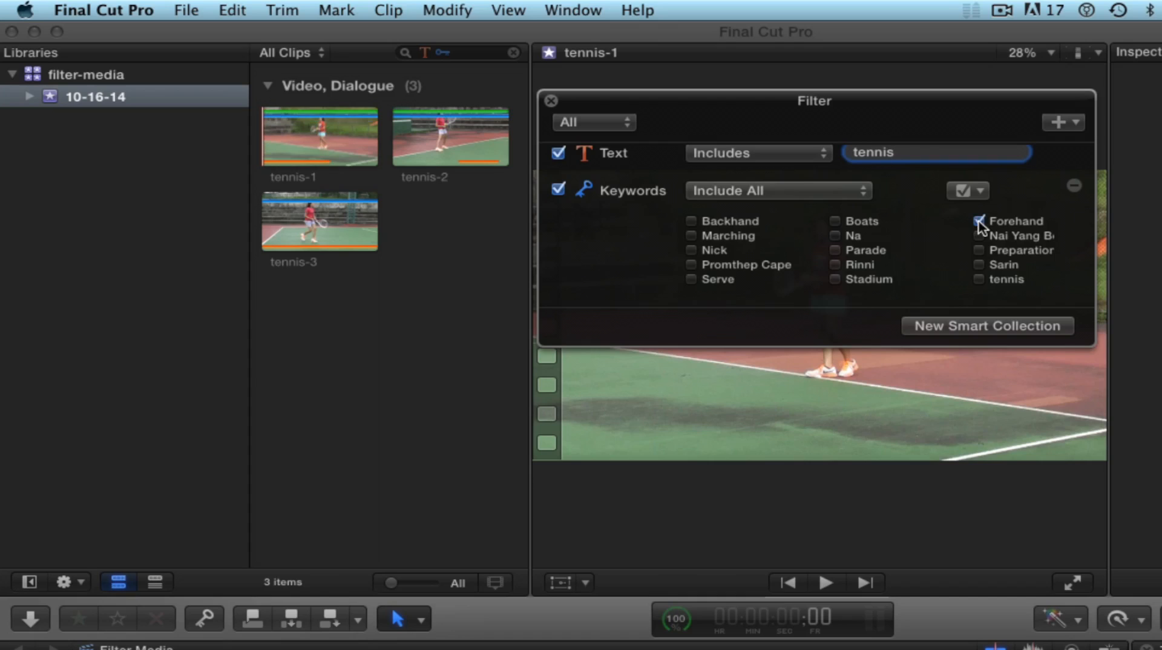
{"action": "left_click", "coordinate": [978, 221]}
{"action": "left_click", "coordinate": [691, 280]}
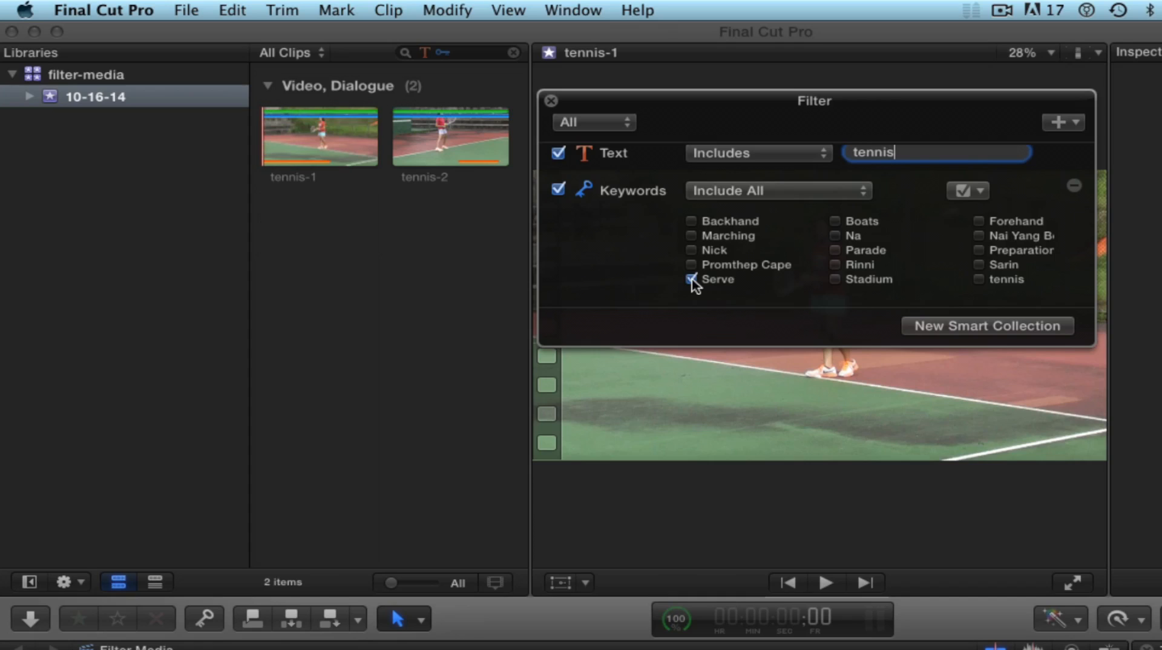
{"action": "left_click", "coordinate": [692, 280]}
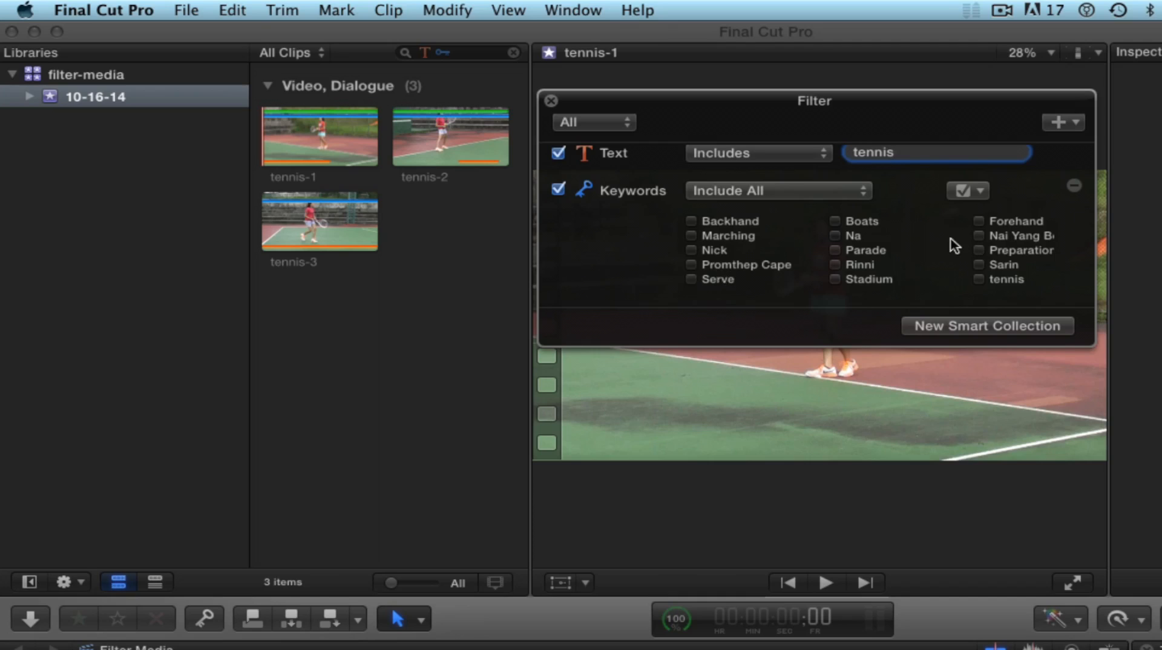
Step: Test the tennis clips against each of the two player-name keywords in turn, and remove the Keywords rule
{"action": "left_click", "coordinate": [836, 266]}
{"action": "left_click", "coordinate": [835, 266]}
{"action": "left_click", "coordinate": [979, 265]}
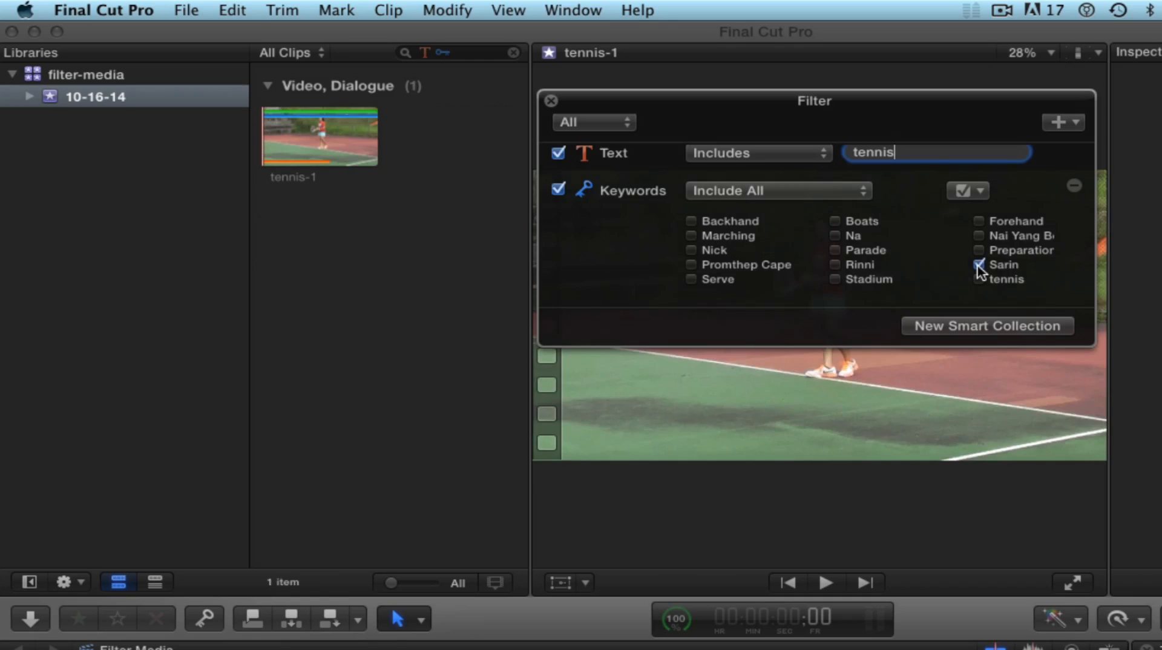
{"action": "left_click", "coordinate": [978, 267]}
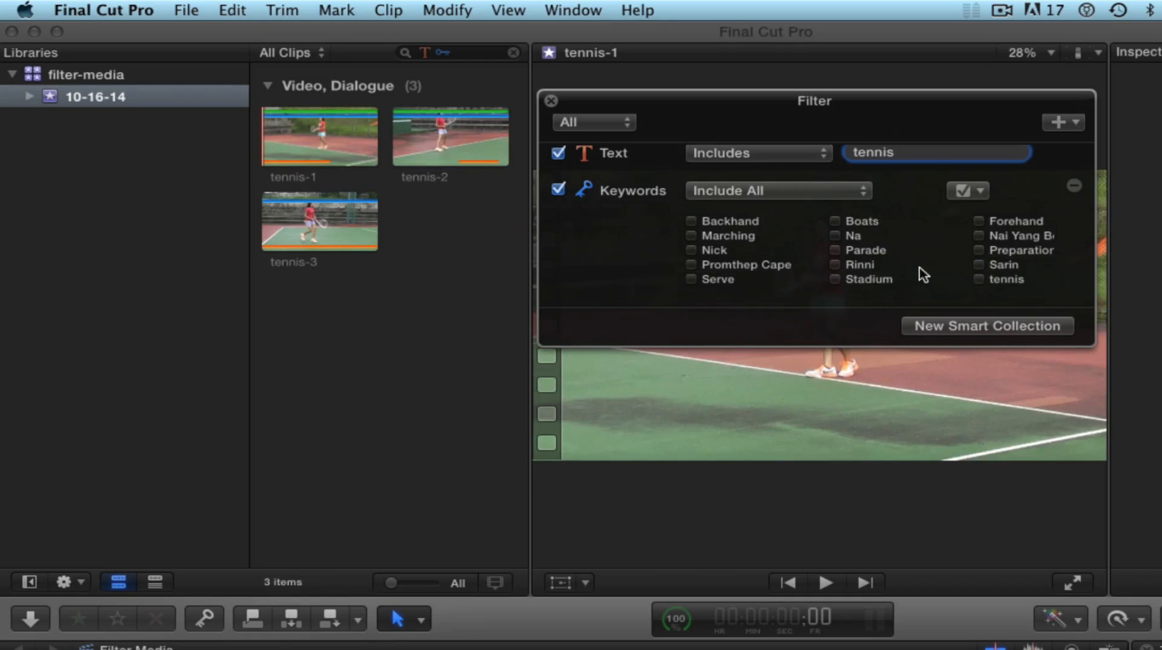
{"action": "left_click", "coordinate": [1075, 190]}
Step: Add a People rule to the filter, look over its person and shot options, and remove the rule
{"action": "left_click", "coordinate": [1078, 123]}
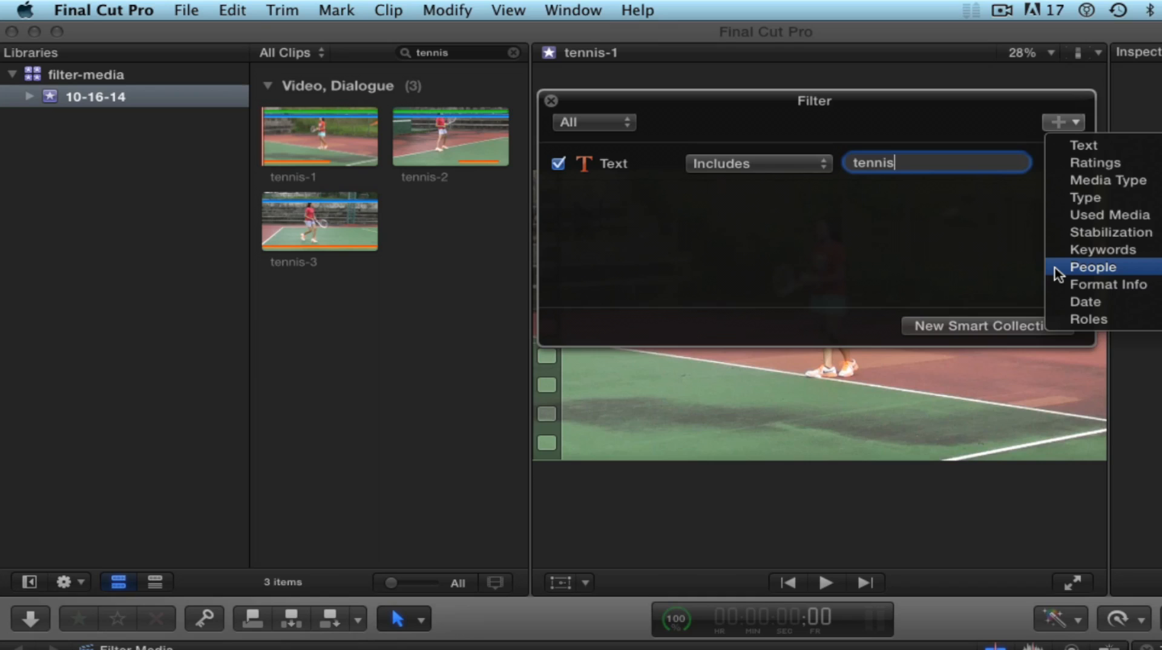
{"action": "left_click", "coordinate": [1058, 275]}
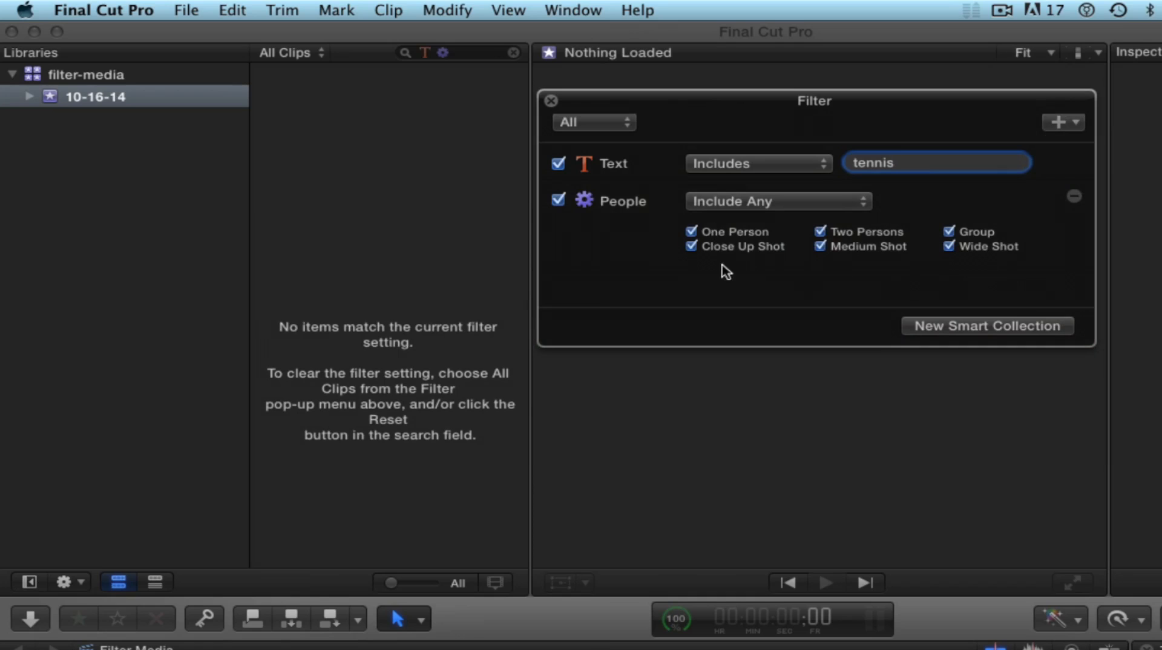
{"action": "left_click", "coordinate": [1075, 199]}
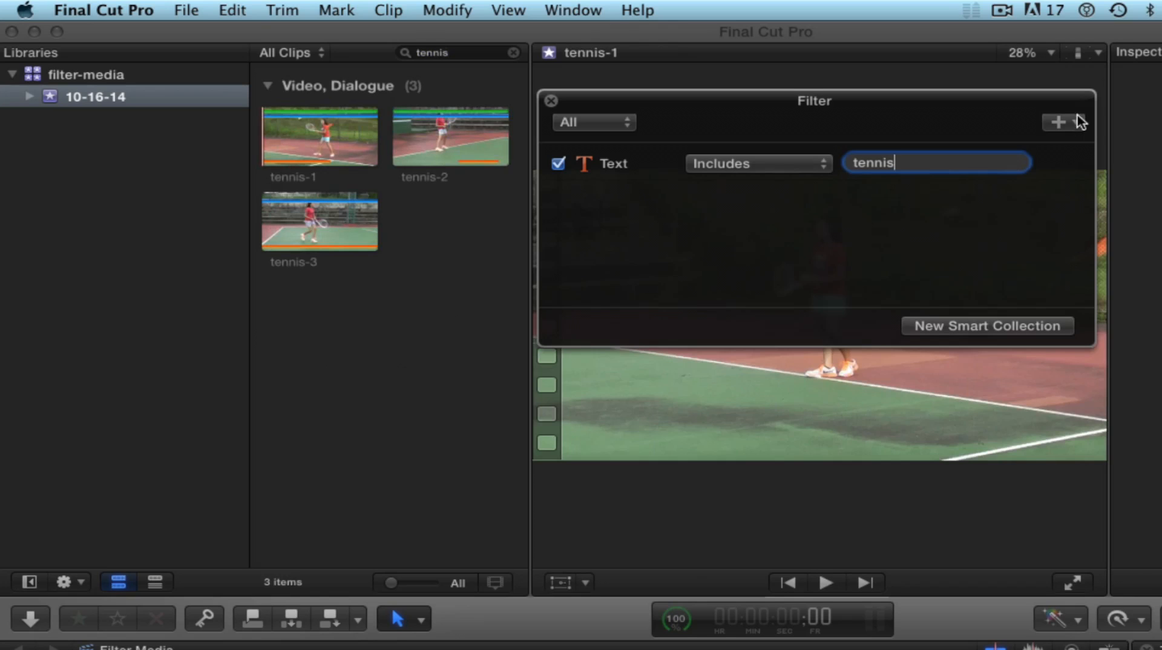
Step: Add a Format Info rule to the filter, review its available attributes, and keep it on Reel Includes
{"action": "left_click", "coordinate": [1077, 124]}
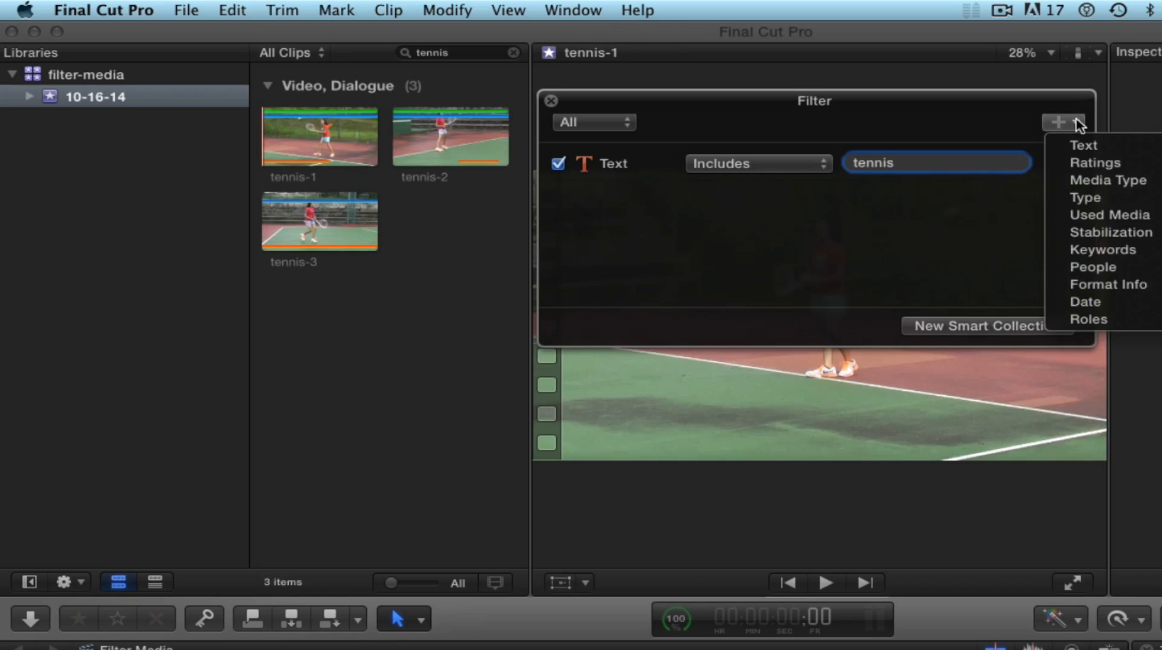
{"action": "left_click", "coordinate": [1089, 288]}
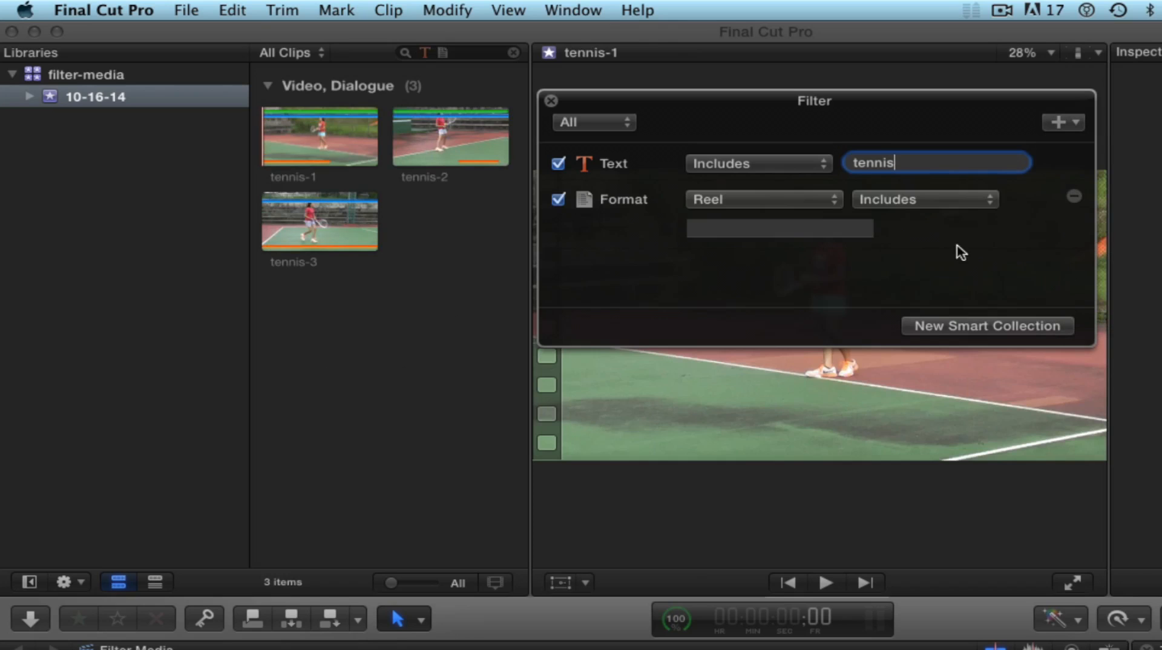
{"action": "left_click", "coordinate": [836, 200]}
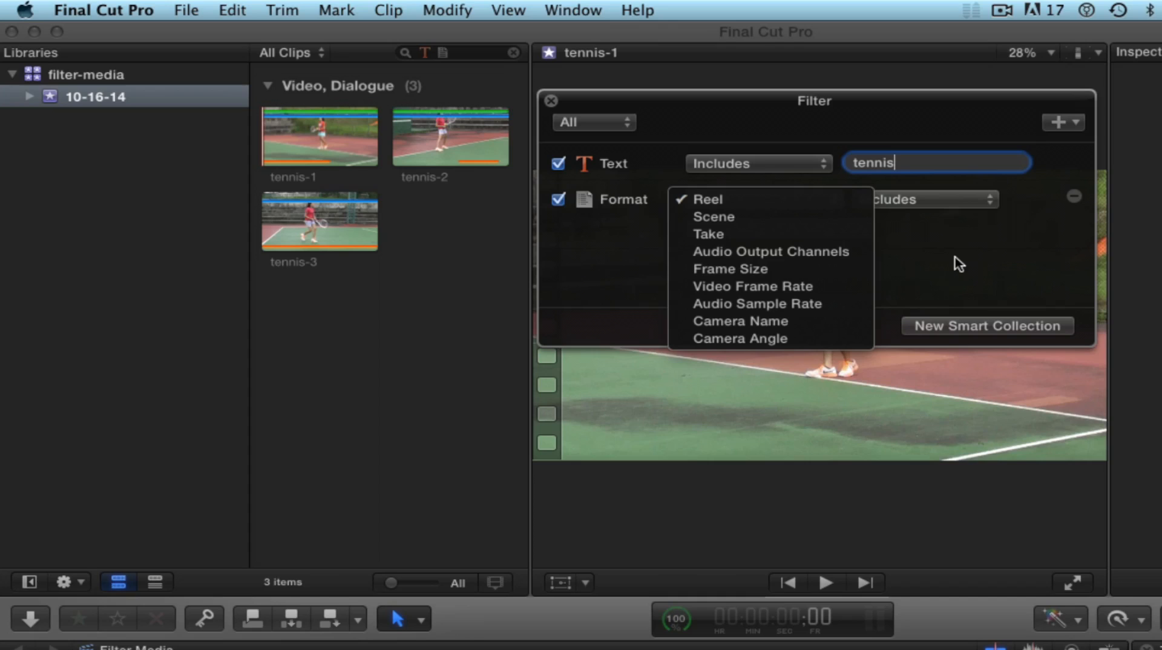
{"action": "key", "text": "Escape"}
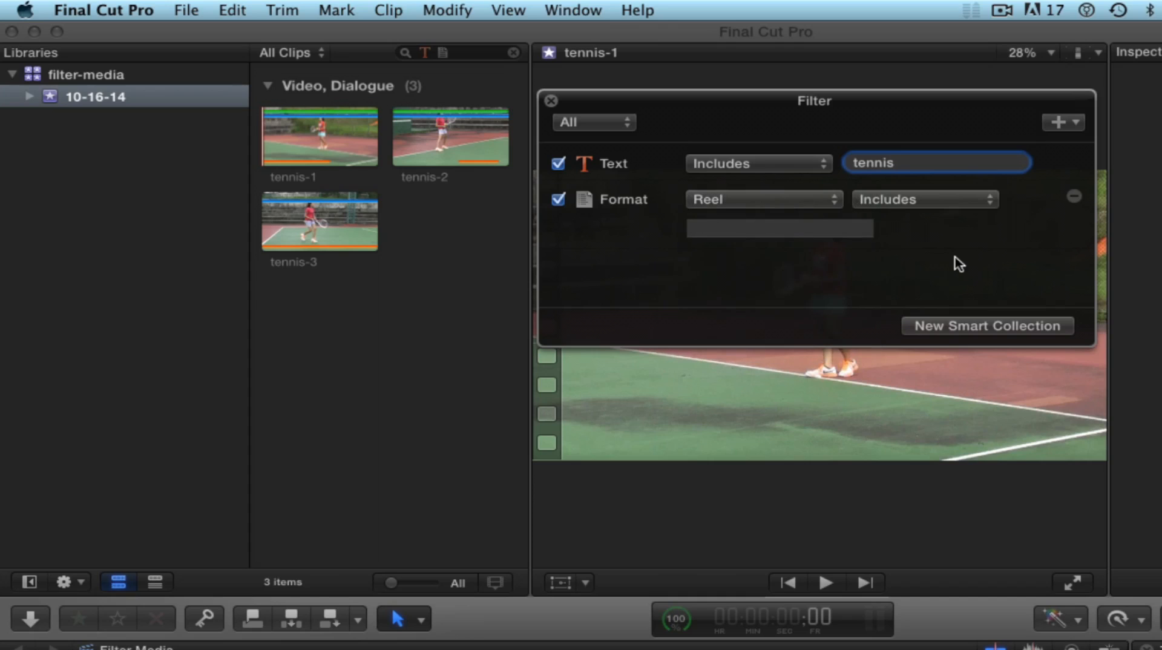
{"action": "left_click", "coordinate": [738, 230]}
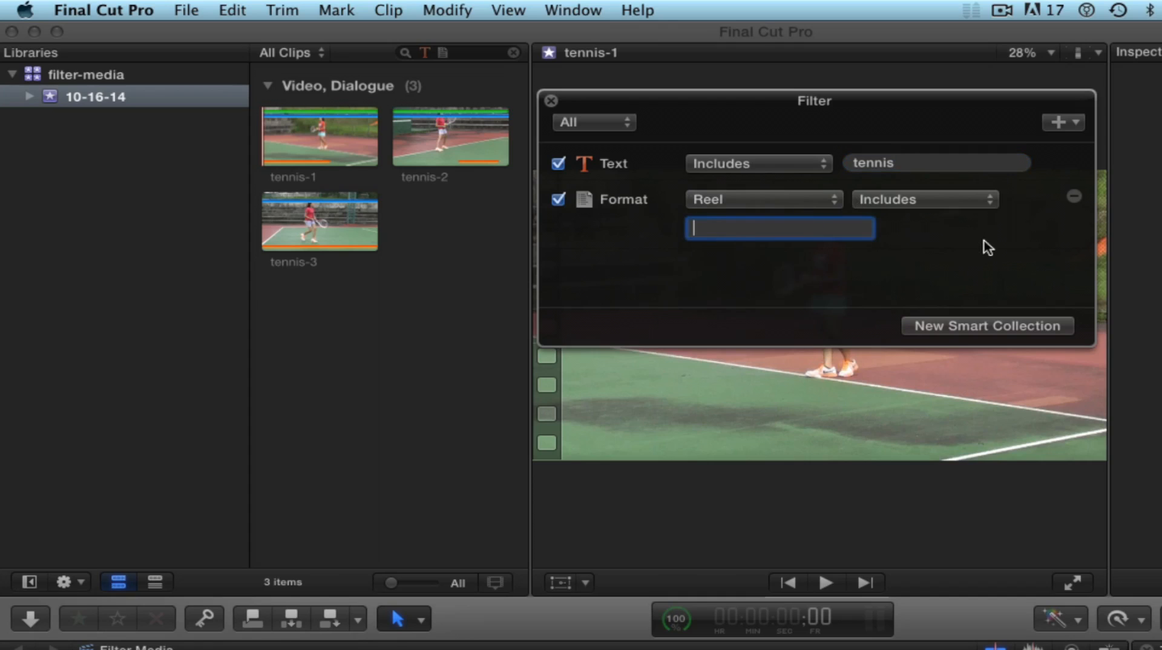
Step: Clear the "tennis" text criterion and filter the event's clips by reel including 1
{"action": "left_click", "coordinate": [914, 162]}
{"action": "key", "text": "BackSpace"}
{"action": "key", "text": "BackSpace"}
{"action": "key", "text": "BackSpace"}
{"action": "key", "text": "BackSpace"}
{"action": "key", "text": "BackSpace"}
{"action": "key", "text": "BackSpace"}
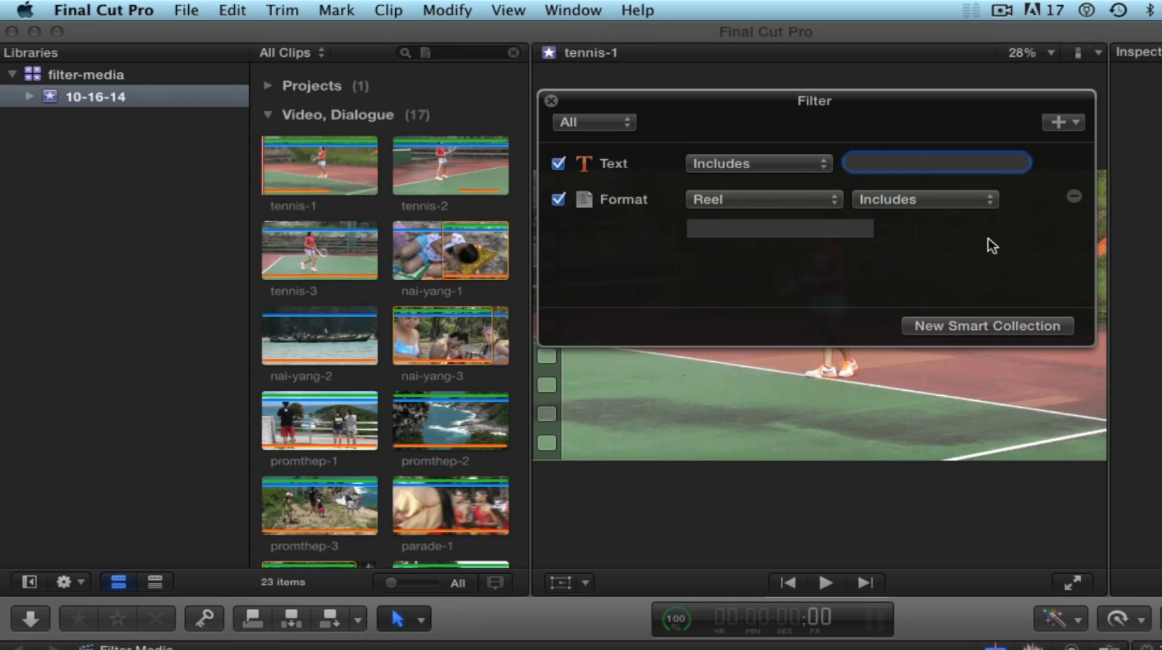
{"action": "left_click", "coordinate": [745, 233]}
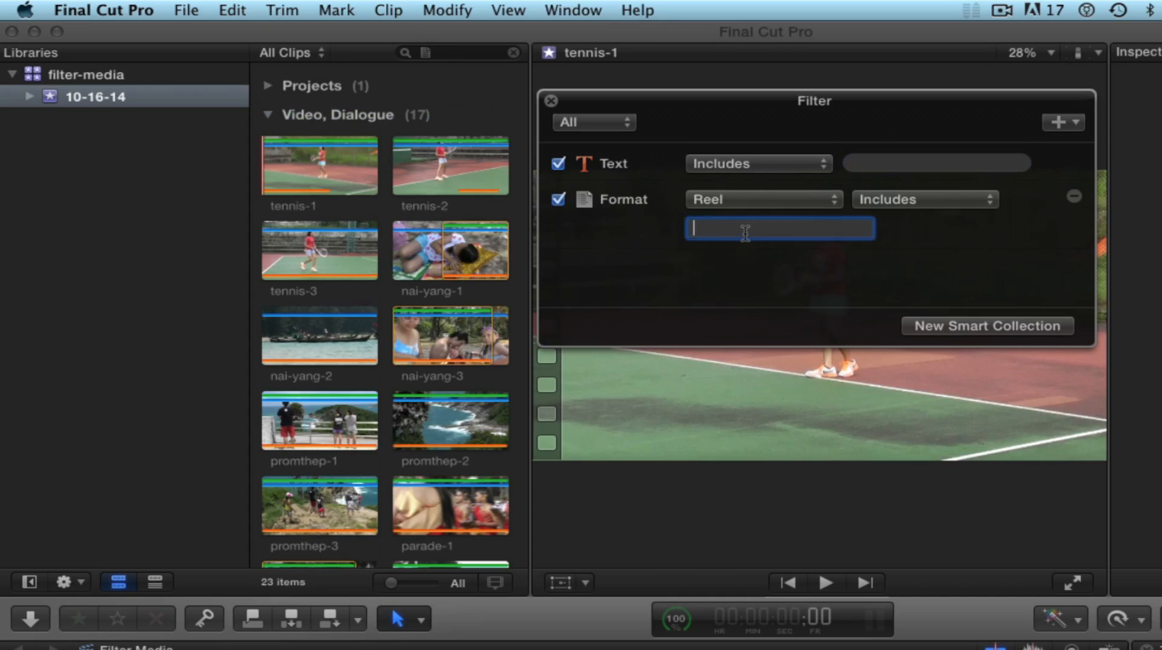
{"action": "type", "text": "1"}
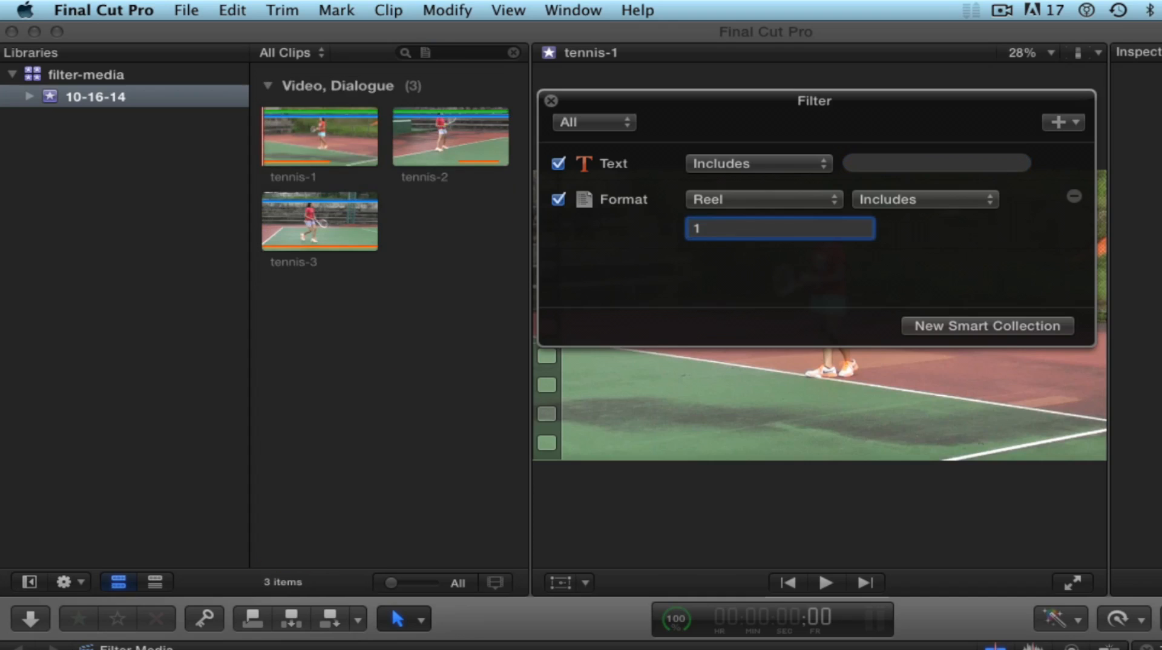
Step: Change the Reel value to 2, 3, 4 and finally 5 to filter the clips of each reel in turn
{"action": "key", "text": "BackSpace"}
{"action": "type", "text": "2"}
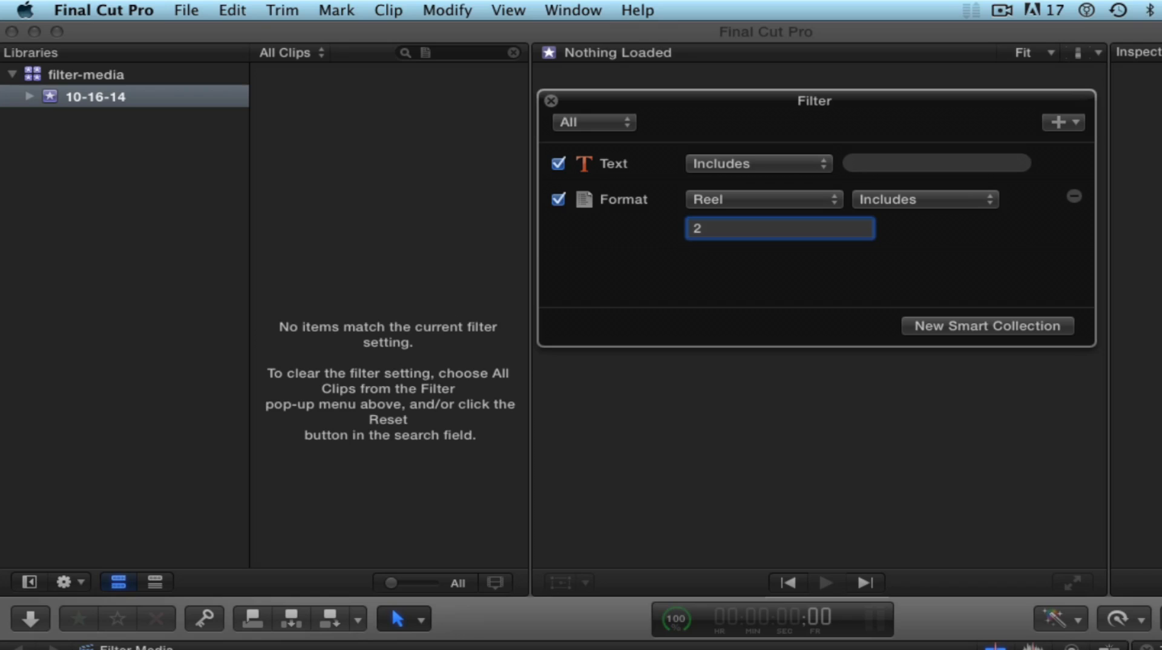
{"action": "key", "text": "BackSpace"}
{"action": "type", "text": "3"}
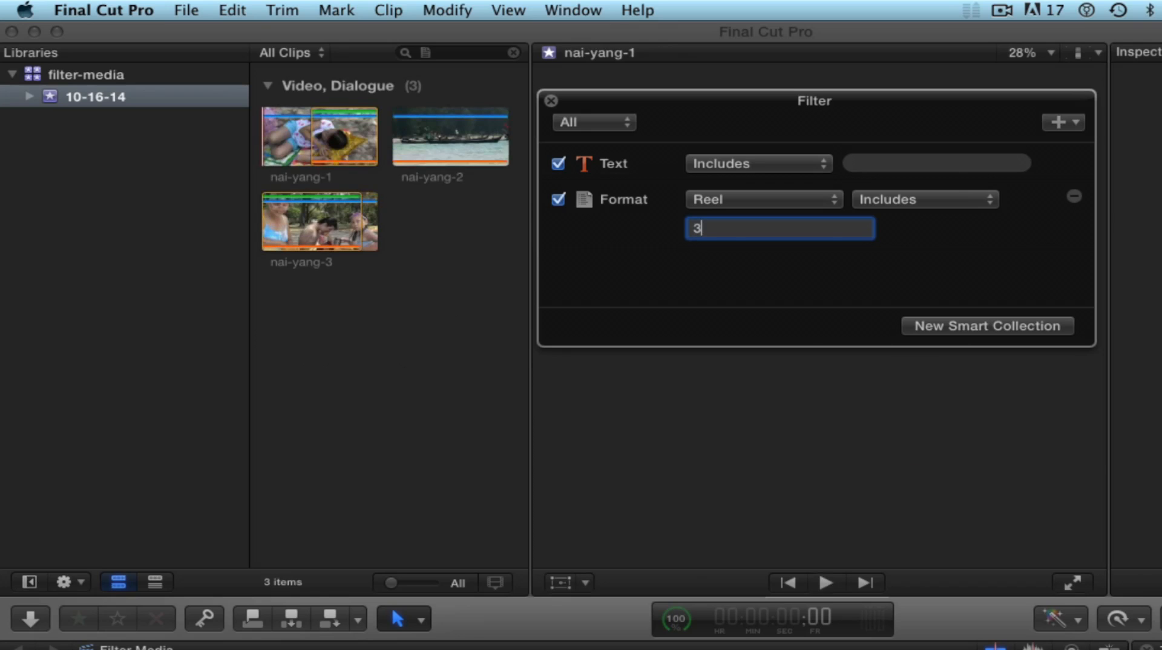
{"action": "key", "text": "BackSpace"}
{"action": "type", "text": "4"}
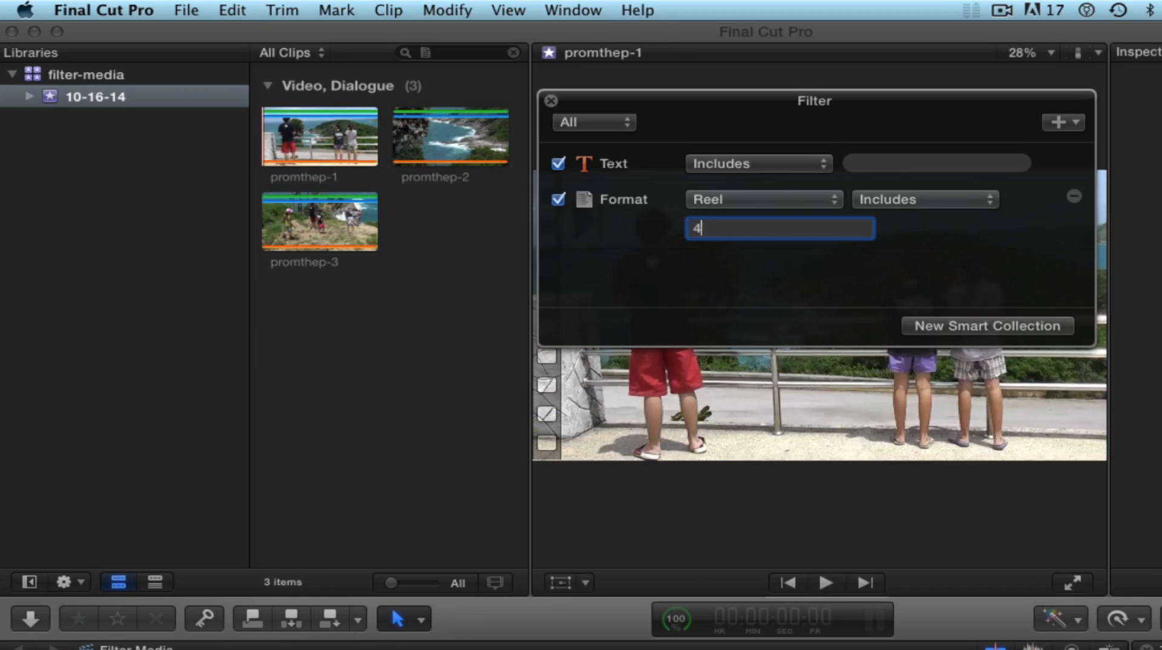
{"action": "key", "text": "BackSpace"}
{"action": "type", "text": "5"}
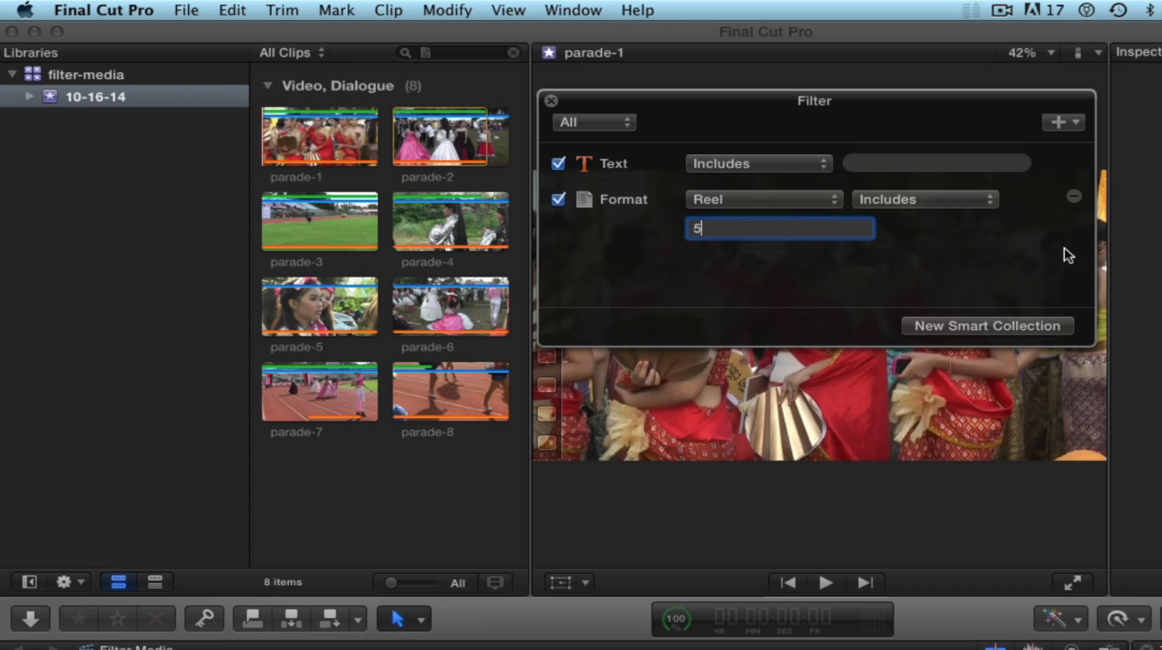
Step: Add a second Format Info rule to the filter and set it to Scene Includes 1
{"action": "left_click", "coordinate": [1072, 123]}
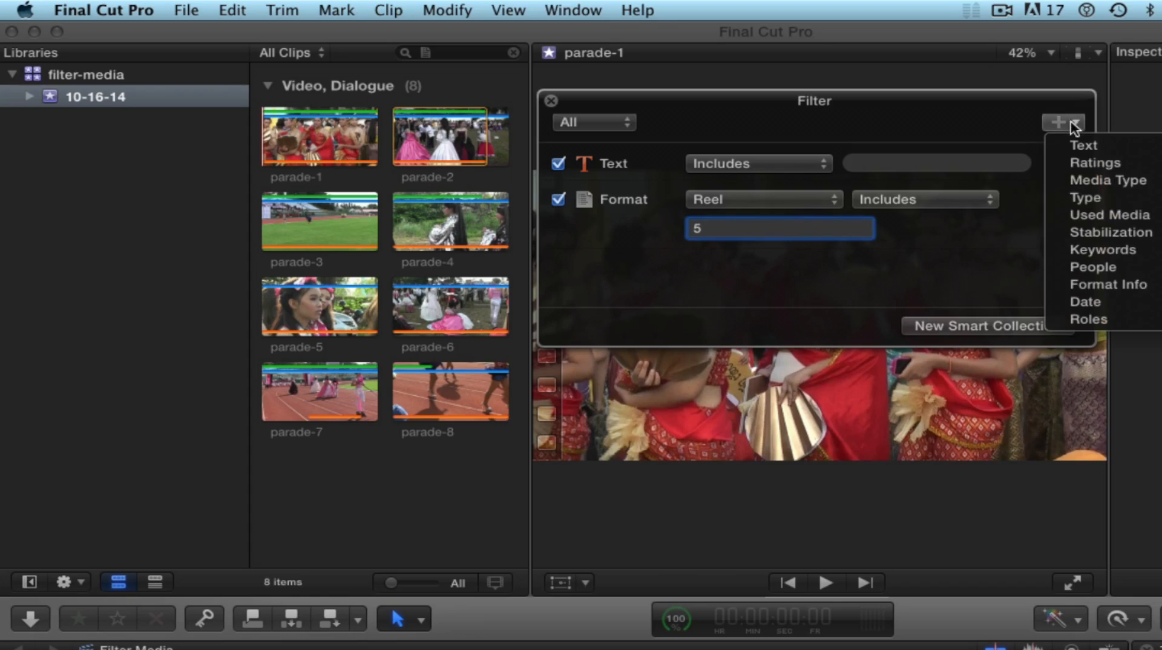
{"action": "left_click", "coordinate": [1117, 284]}
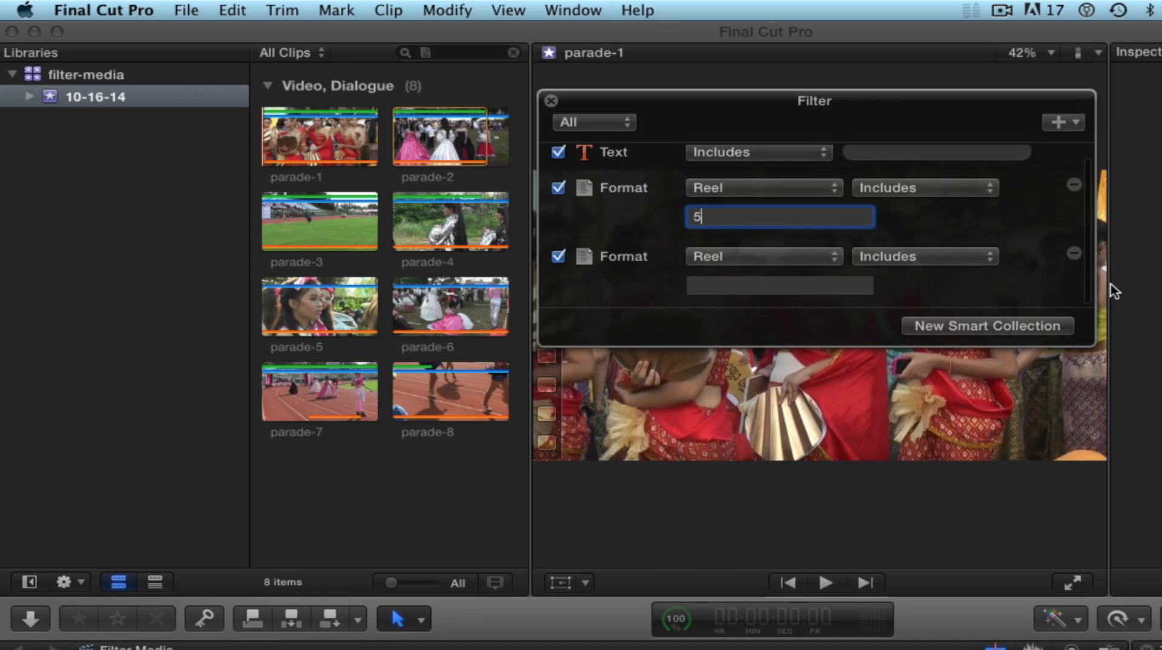
{"action": "left_click", "coordinate": [824, 257]}
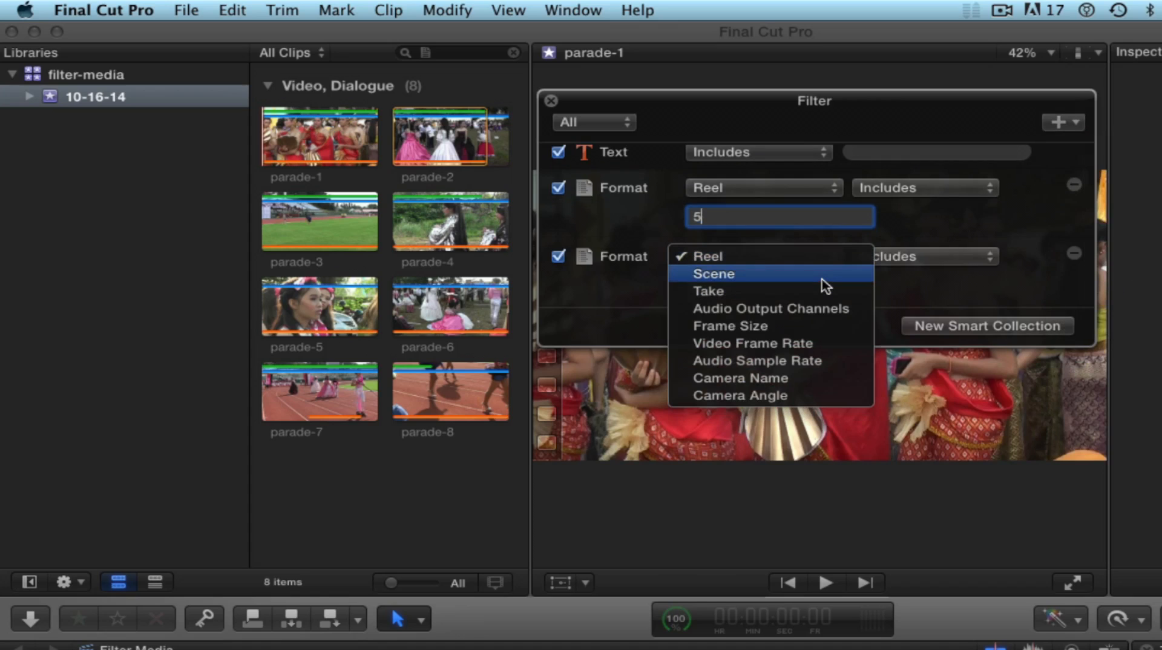
{"action": "left_click", "coordinate": [820, 275]}
{"action": "left_click", "coordinate": [743, 288]}
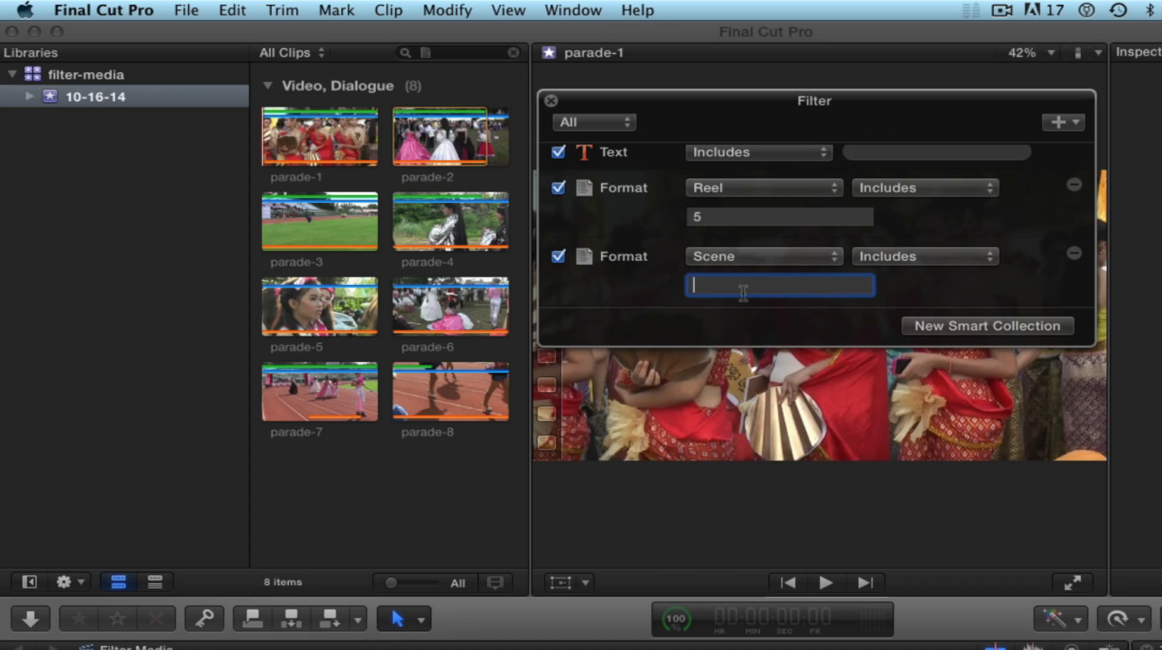
{"action": "type", "text": "1"}
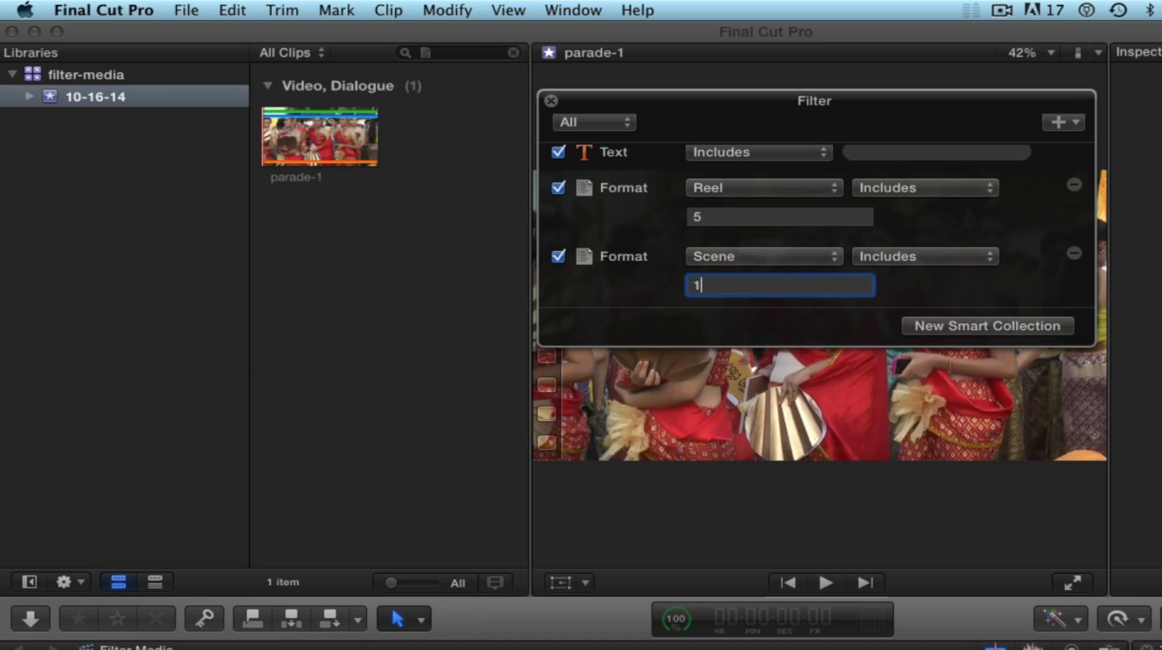
Step: Change the Scene value to 2, 3 and 4 to filter each scene in turn, then set it back to 1
{"action": "key", "text": "BackSpace"}
{"action": "type", "text": "2"}
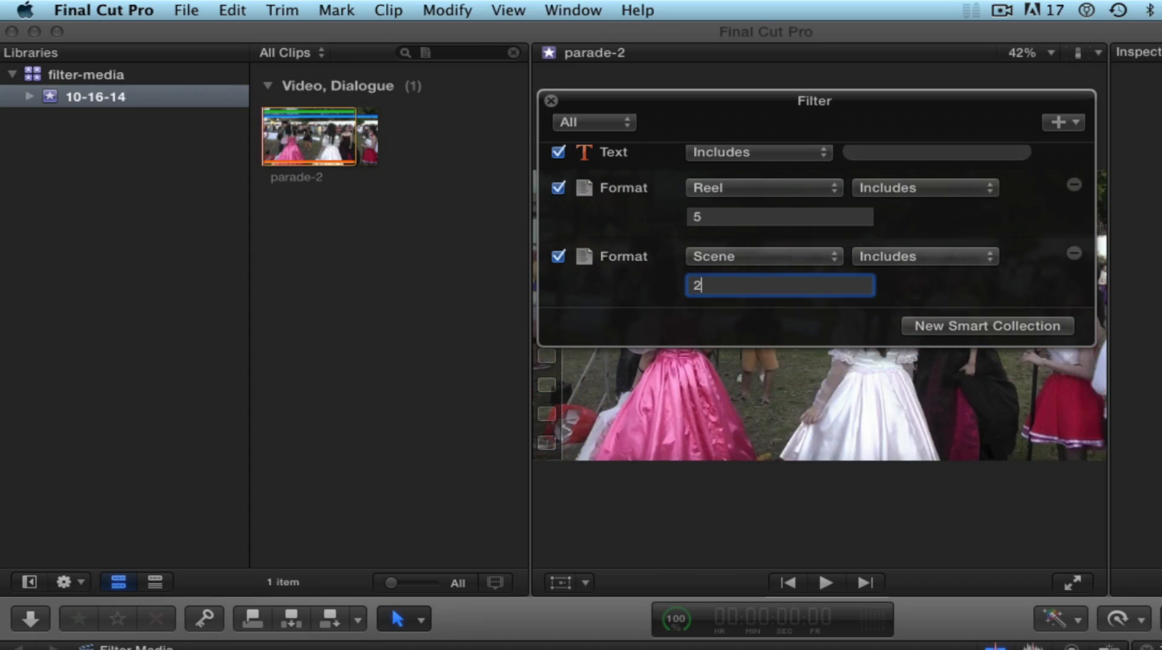
{"action": "key", "text": "BackSpace"}
{"action": "type", "text": "3"}
{"action": "key", "text": "BackSpace"}
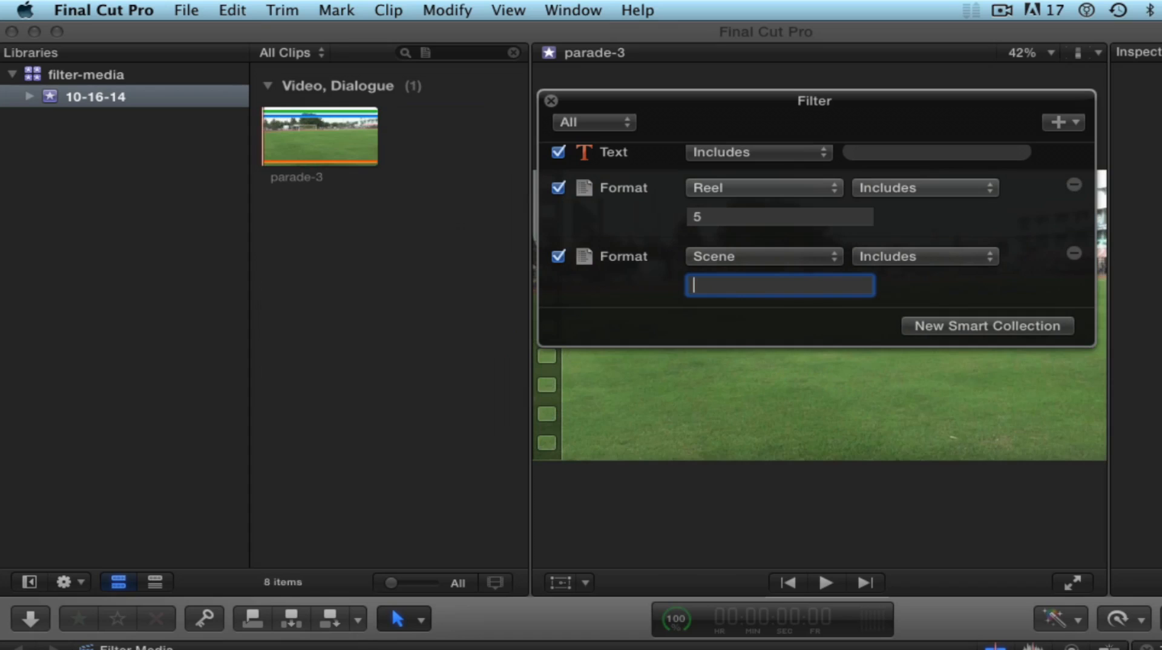
{"action": "type", "text": "4"}
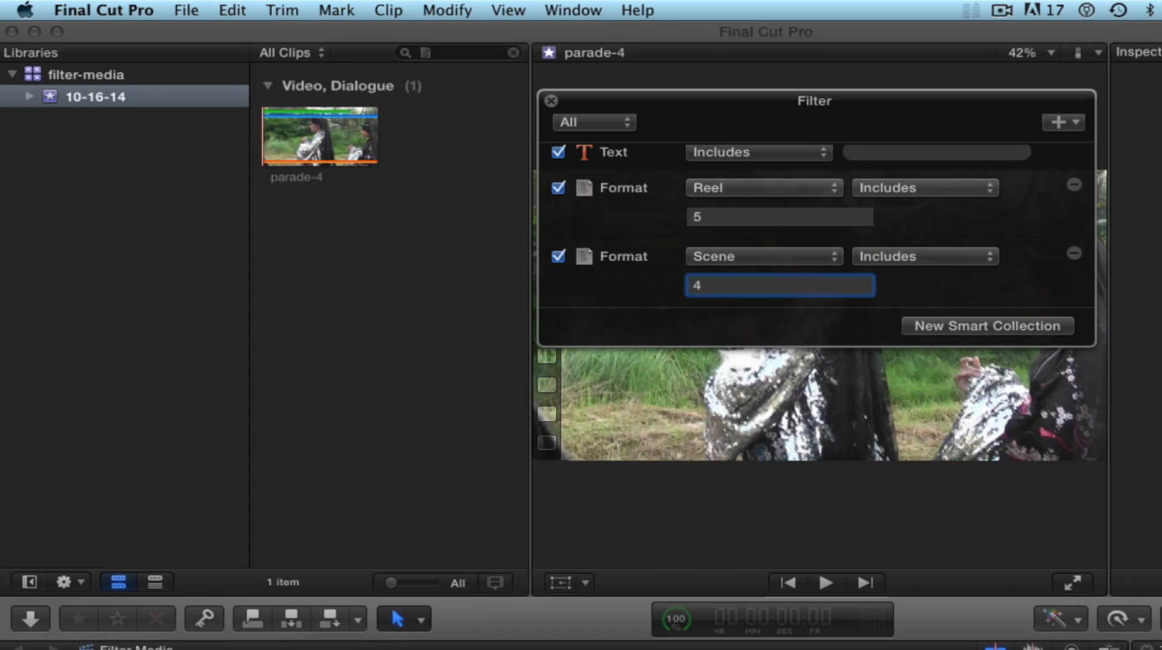
{"action": "key", "text": "BackSpace"}
{"action": "type", "text": "1"}
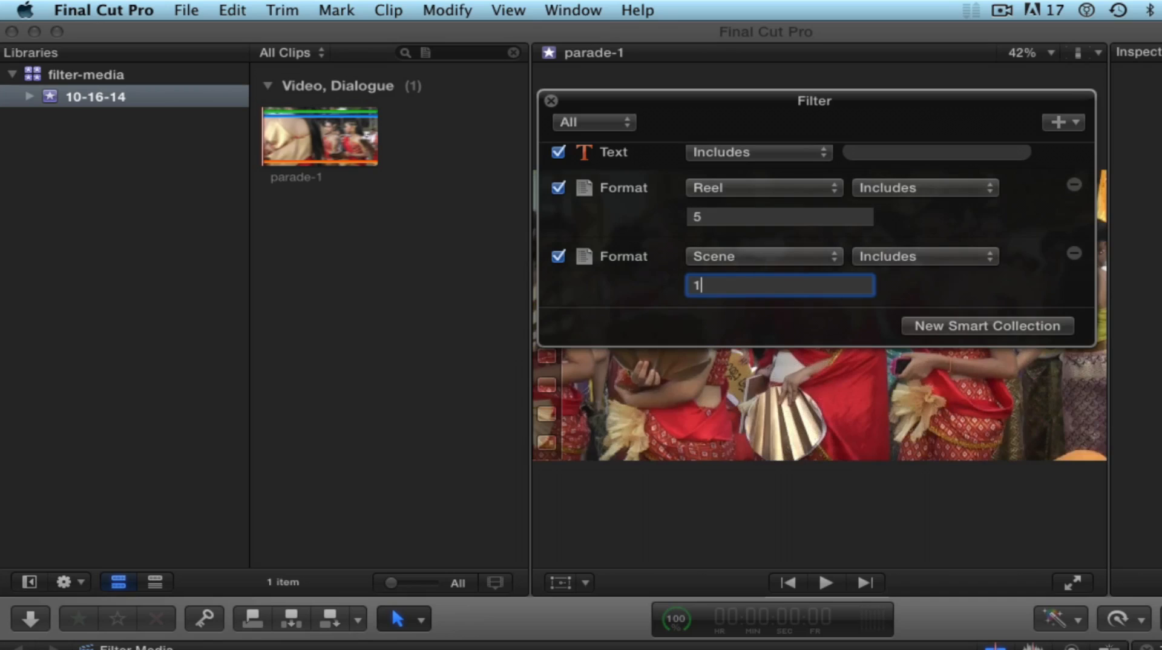
Step: Add a third Format Info rule set to Take Includes, try the value 2, and change it to 1
{"action": "left_click", "coordinate": [1076, 126]}
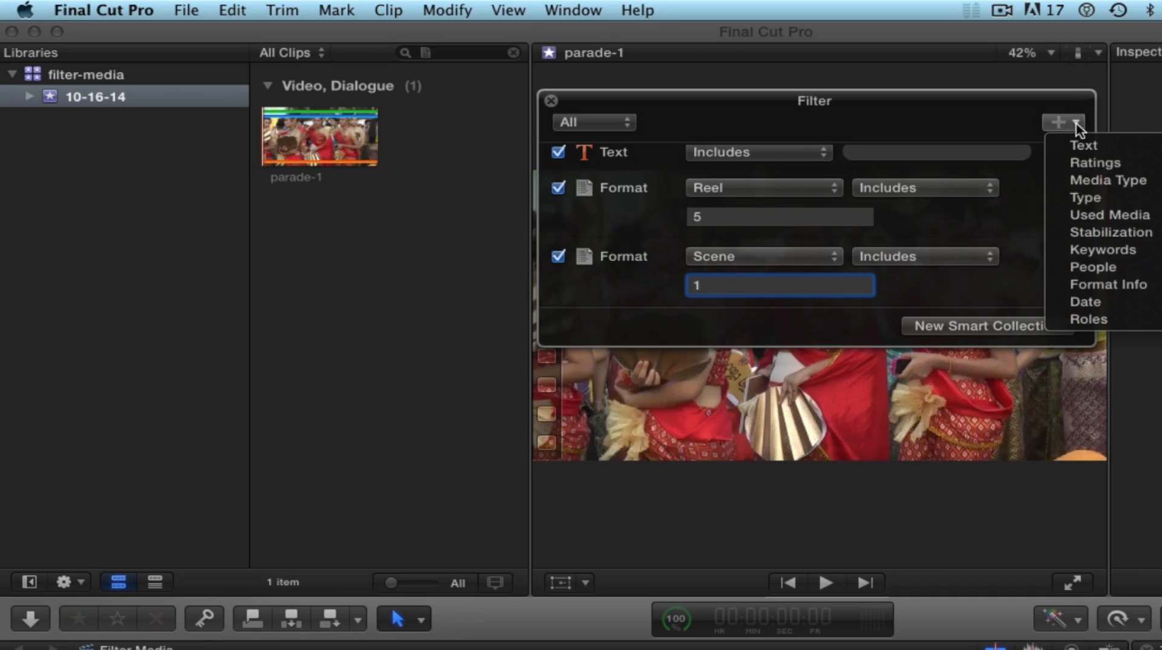
{"action": "left_click", "coordinate": [1089, 285]}
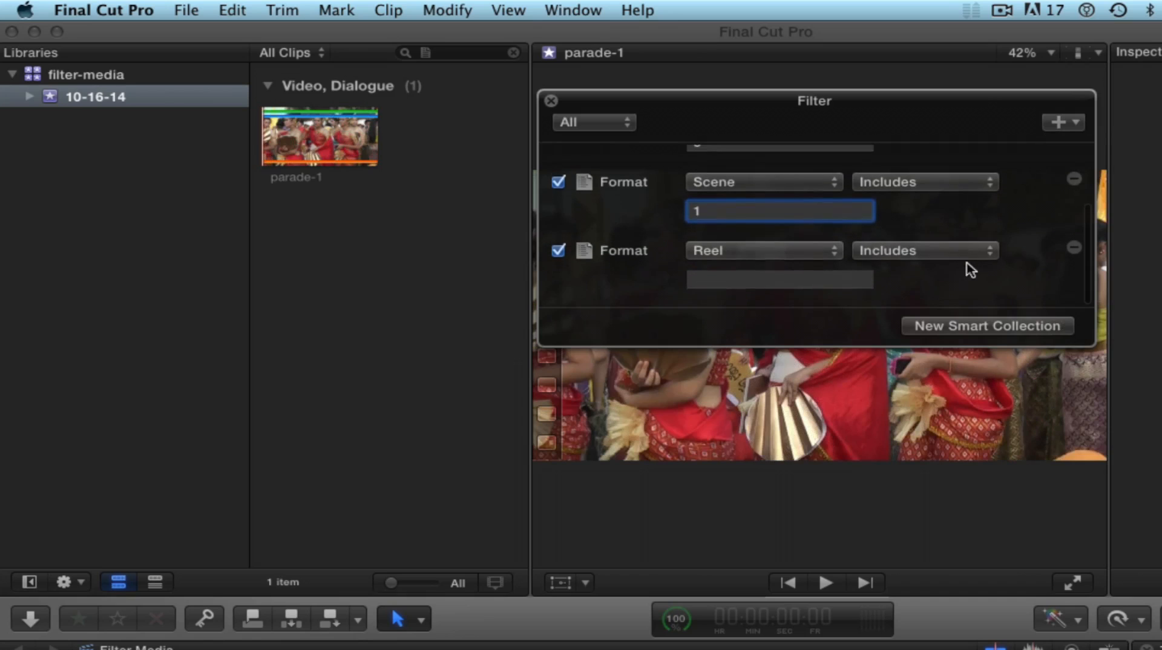
{"action": "left_click", "coordinate": [828, 258]}
{"action": "left_click", "coordinate": [814, 292]}
{"action": "left_click", "coordinate": [758, 284]}
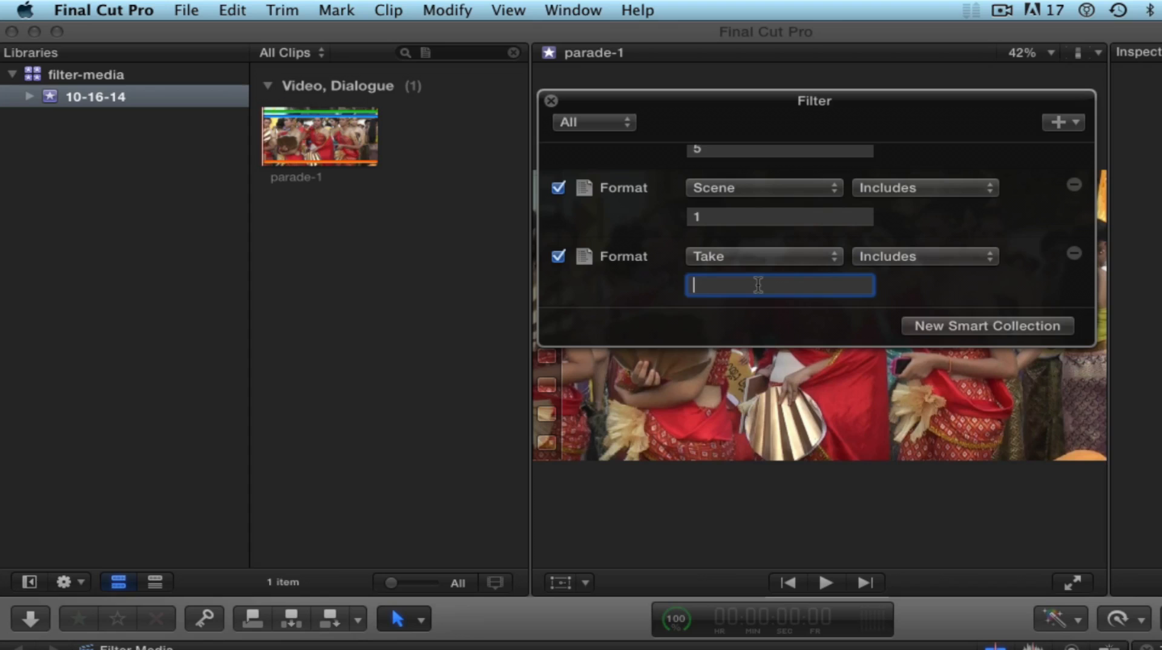
{"action": "type", "text": "2"}
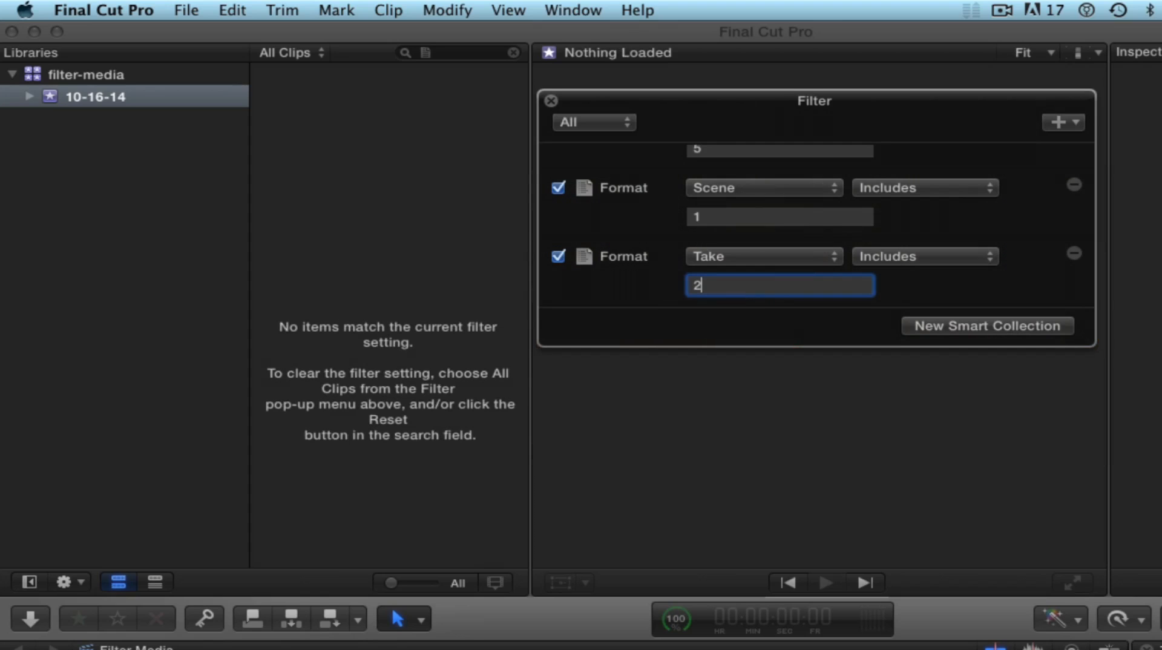
{"action": "key", "text": "BackSpace"}
{"action": "type", "text": "1"}
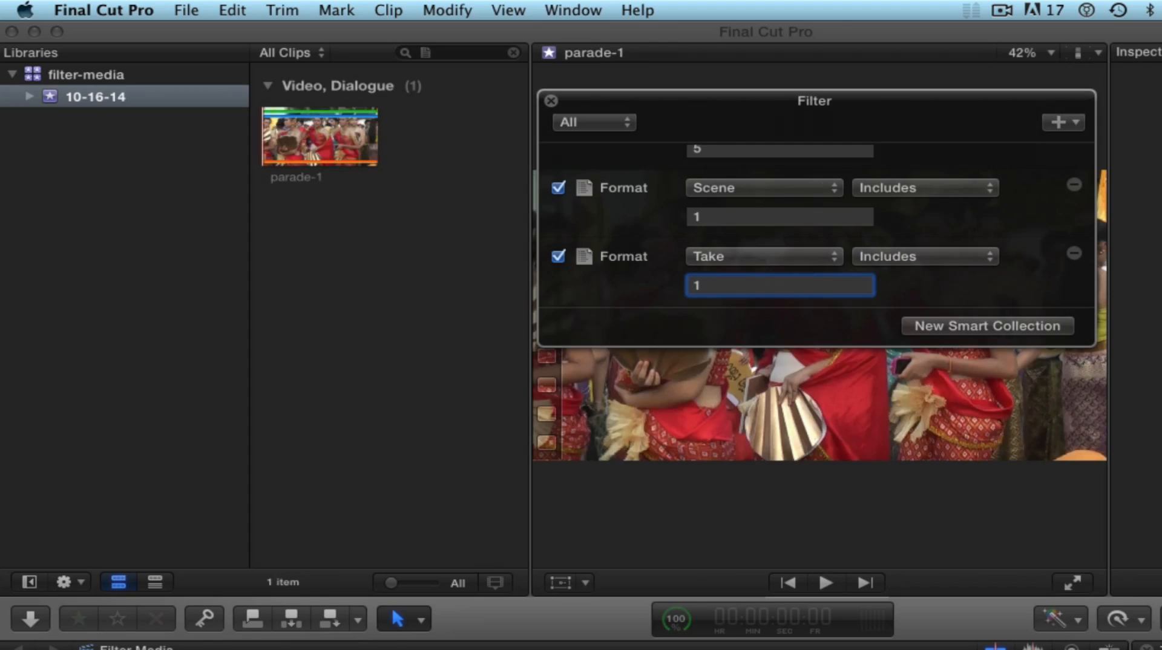
Step: Remove the Take rule, review the Reel rule's matching conditions, and remove the Reel and Scene rules
{"action": "left_click", "coordinate": [1074, 254]}
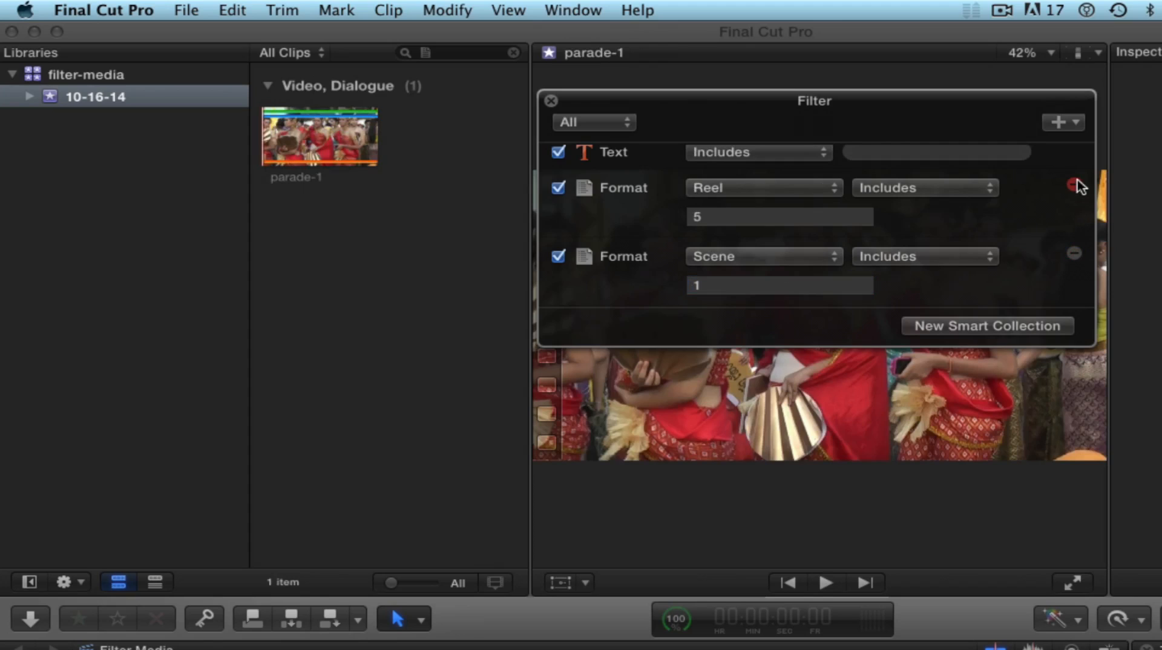
{"action": "left_click", "coordinate": [988, 190]}
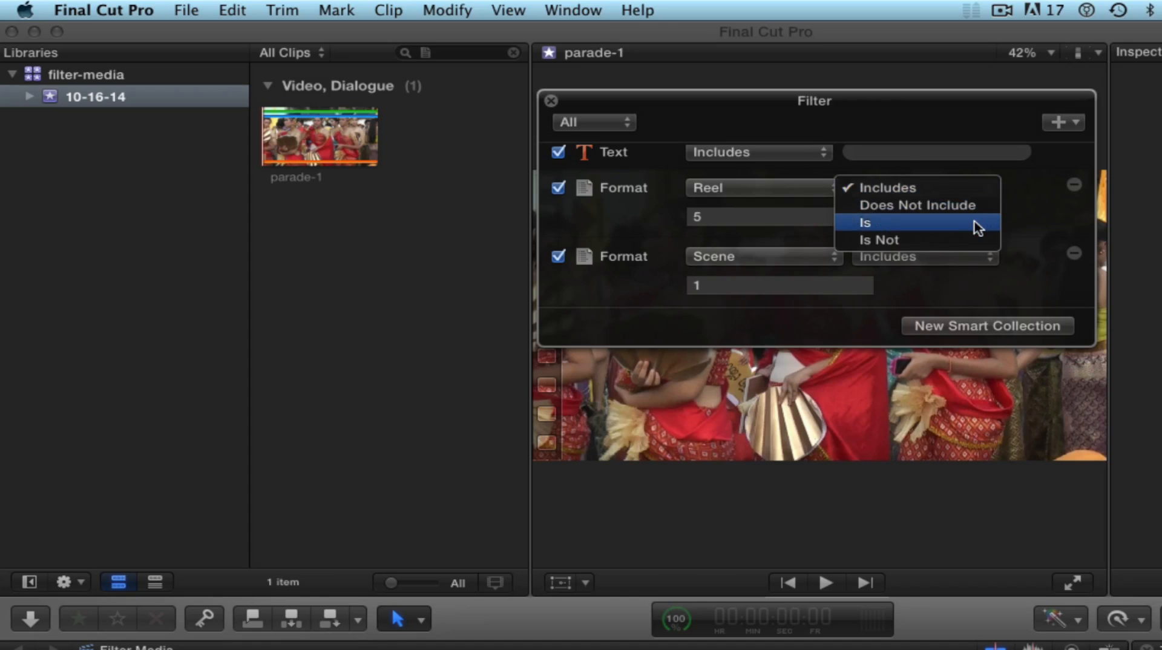
{"action": "left_click", "coordinate": [1056, 218]}
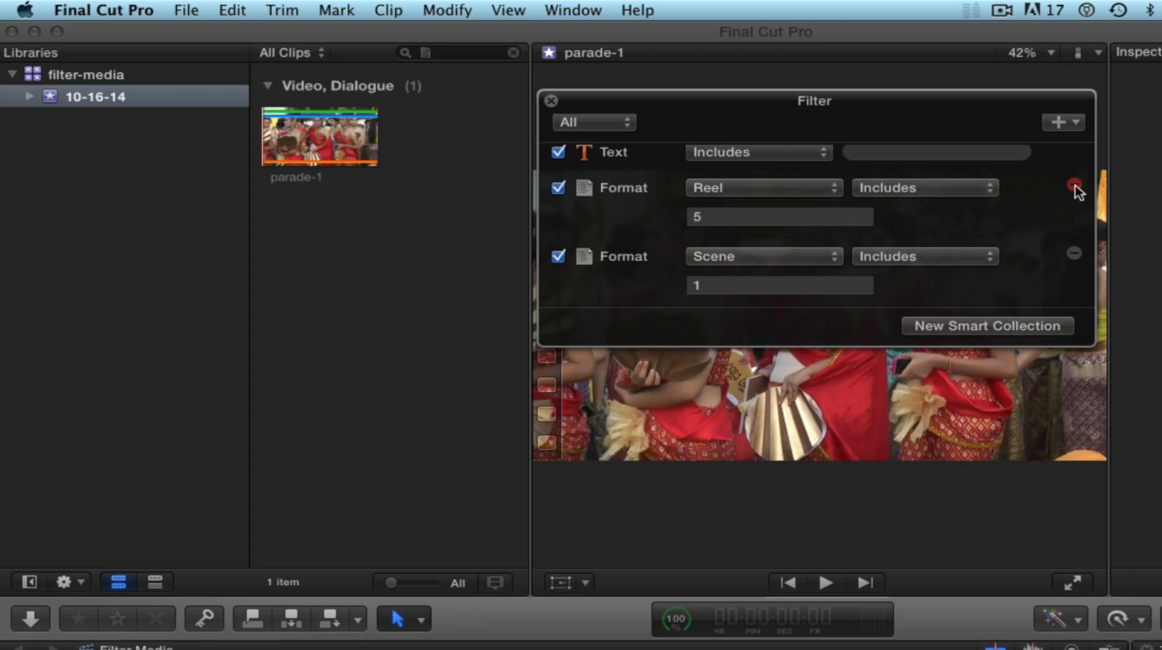
{"action": "left_click", "coordinate": [1074, 184]}
{"action": "left_click", "coordinate": [1074, 198]}
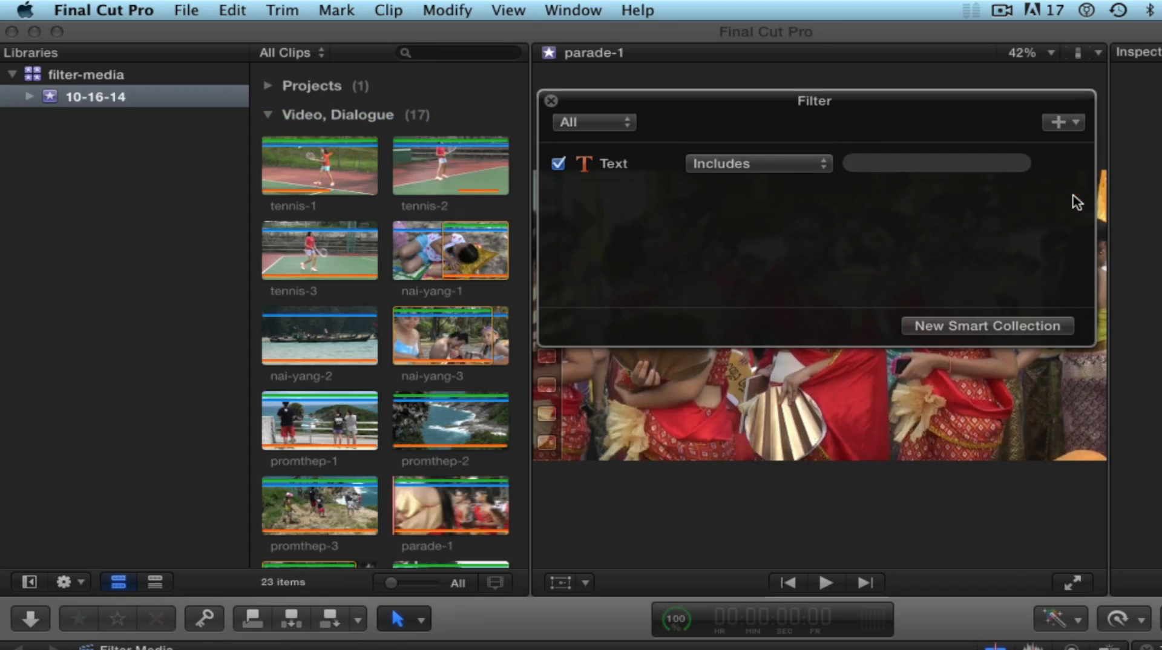
Step: Add a Date rule to the filter and set it to Date Imported within the last 1 day
{"action": "left_click", "coordinate": [1077, 122]}
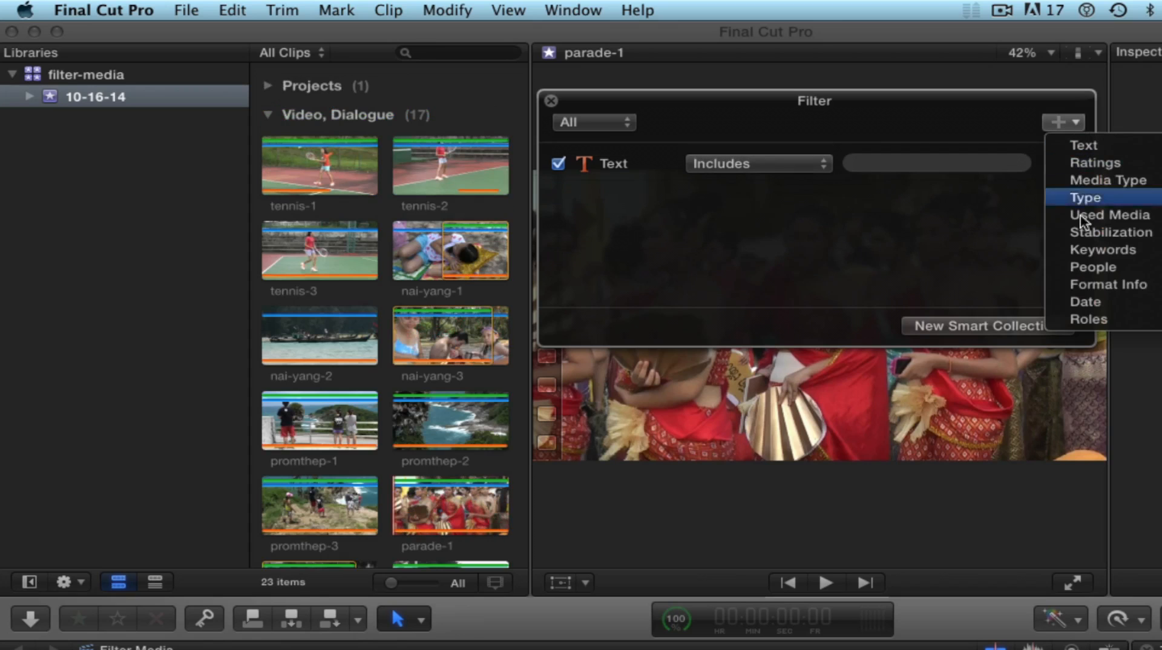
{"action": "left_click", "coordinate": [1089, 302]}
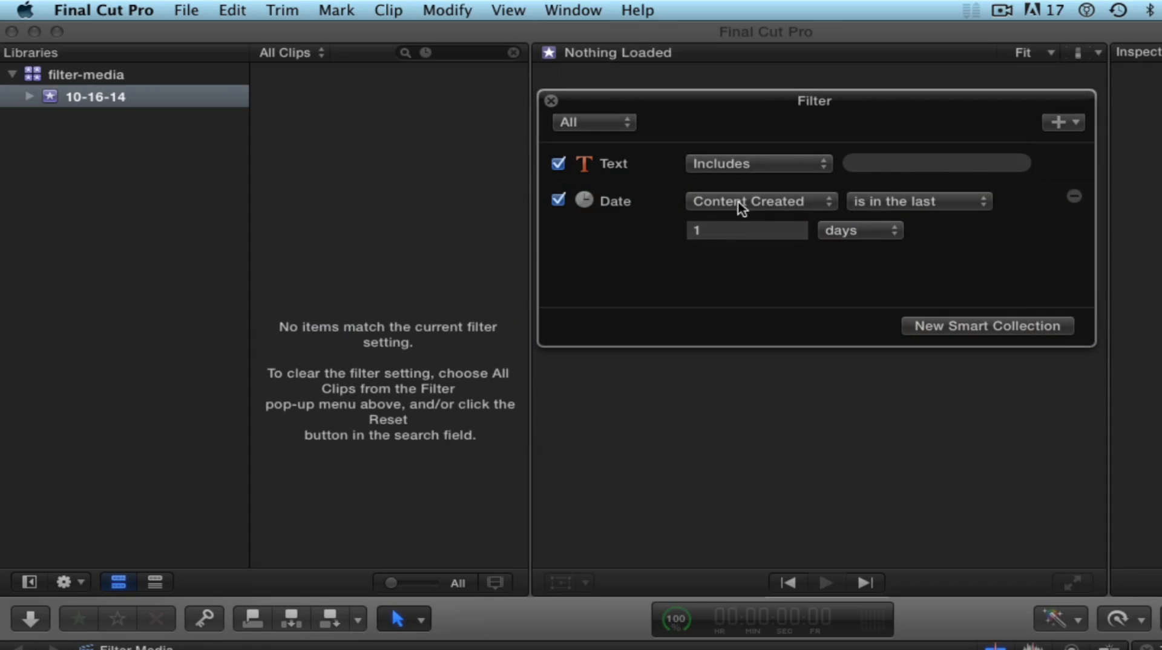
{"action": "left_click", "coordinate": [830, 203]}
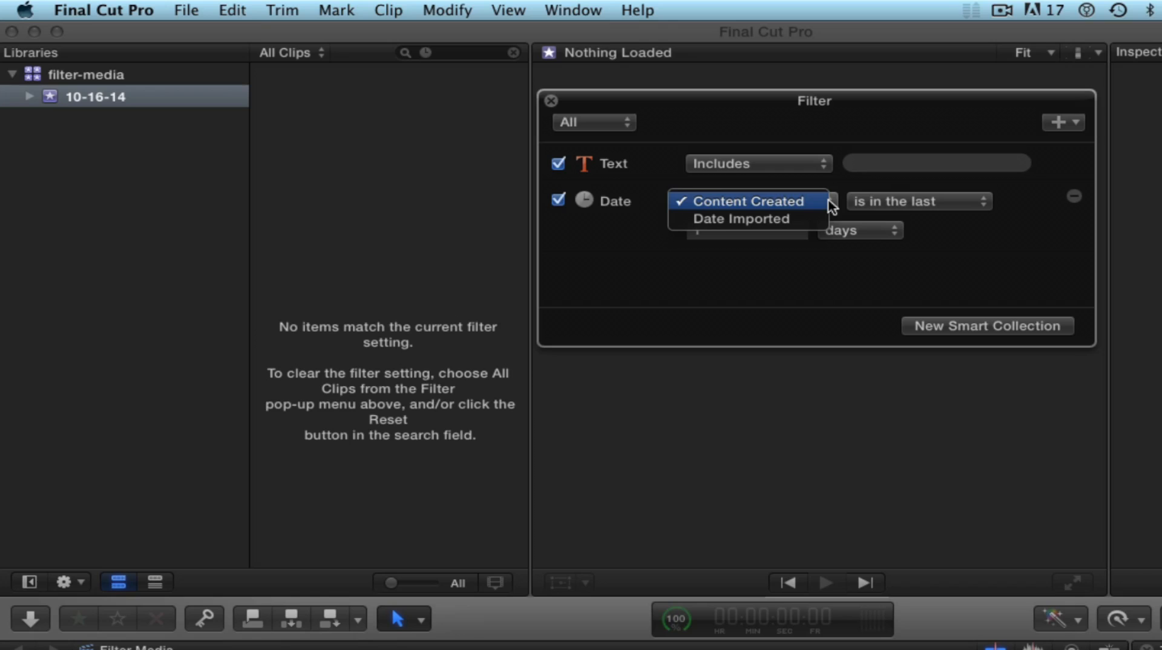
{"action": "left_click", "coordinate": [797, 220]}
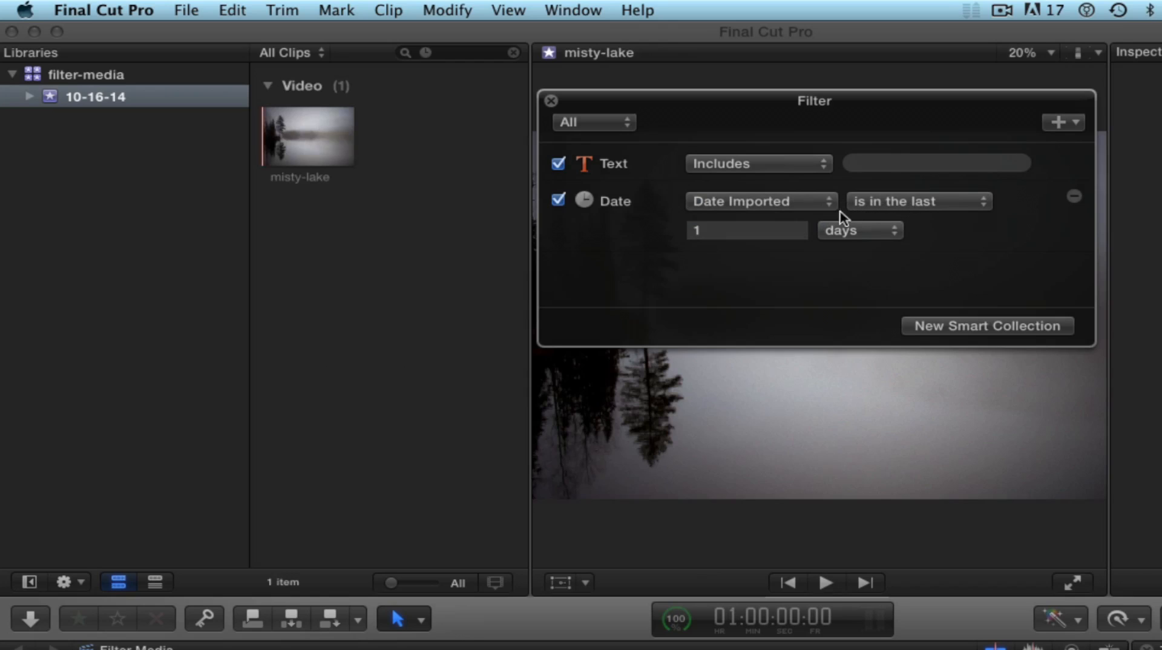
Step: Review the Date rule's comparison conditions and time units, and remove the rule
{"action": "left_click", "coordinate": [985, 206]}
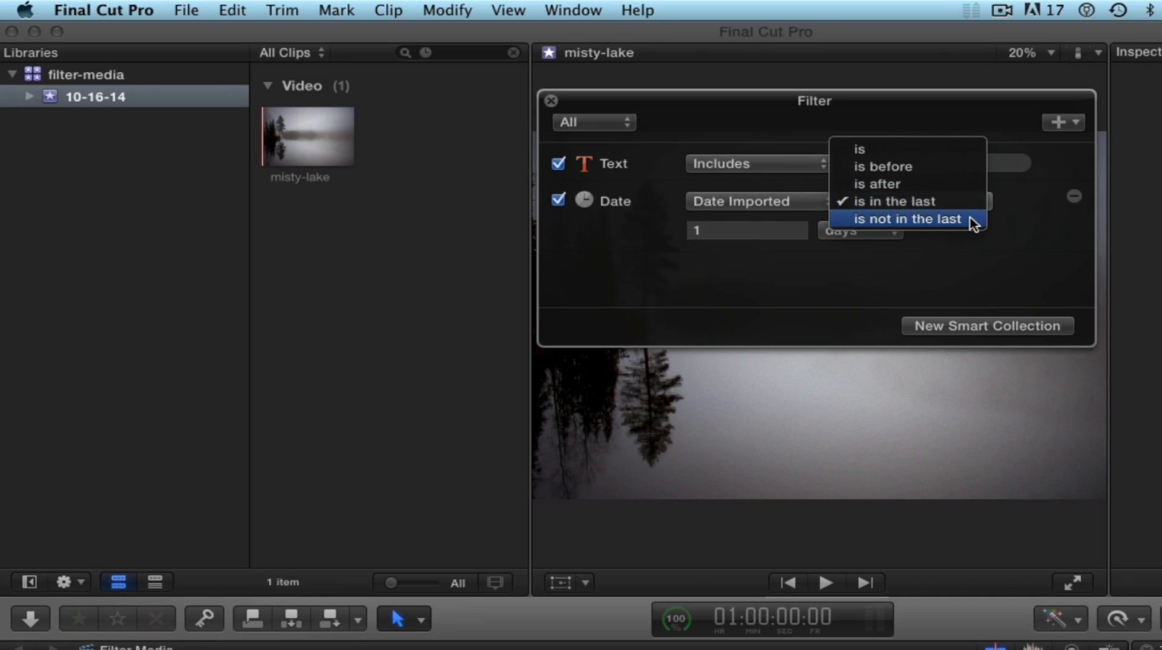
{"action": "left_click", "coordinate": [1012, 249]}
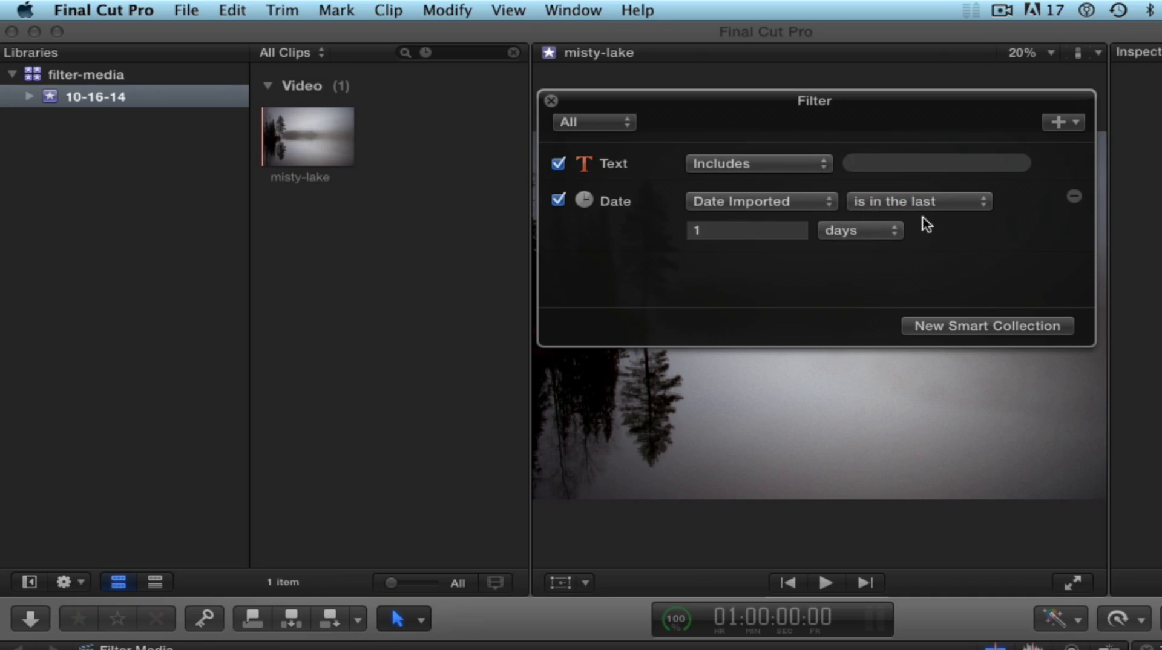
{"action": "left_click", "coordinate": [898, 233]}
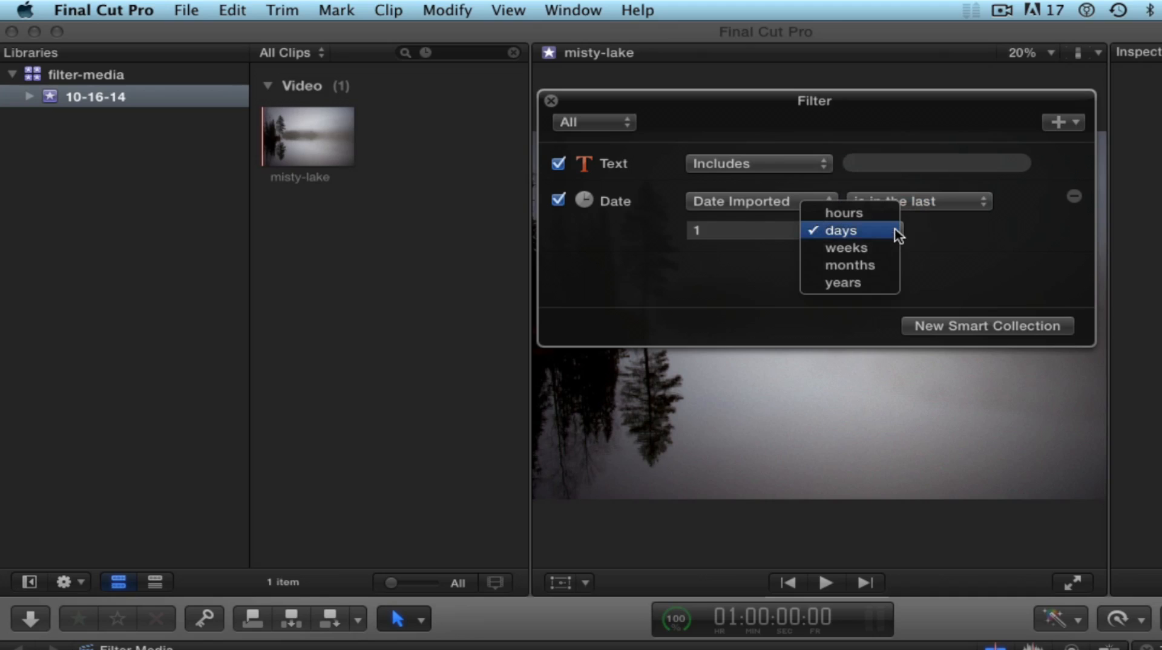
{"action": "left_click", "coordinate": [1015, 256]}
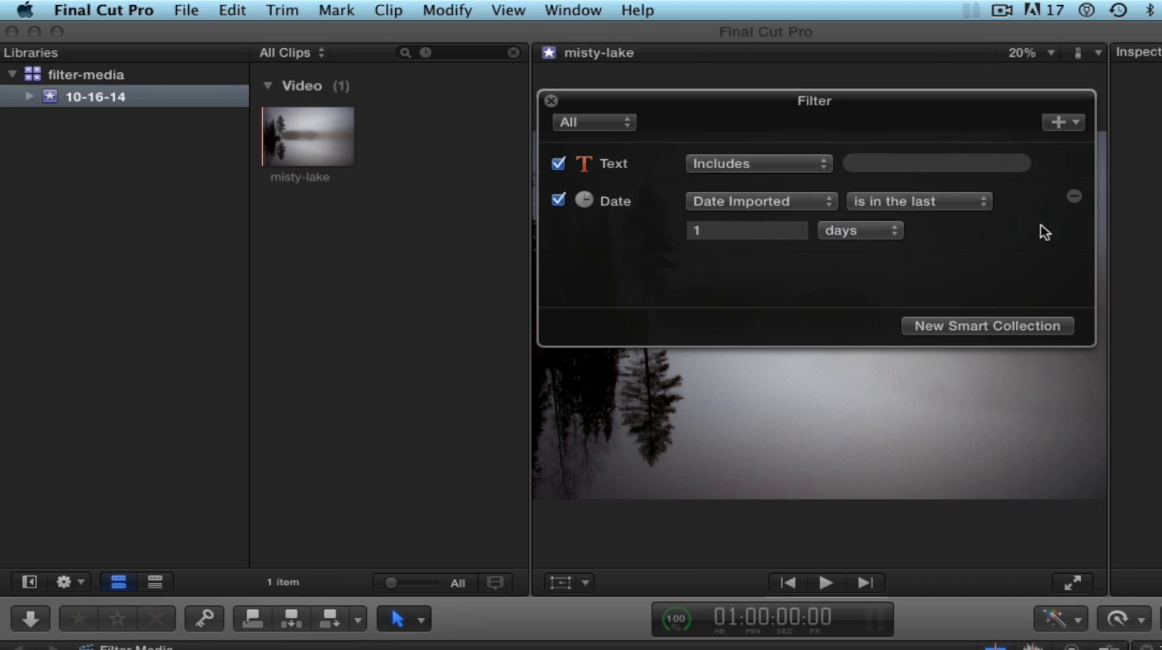
{"action": "left_click", "coordinate": [1074, 197]}
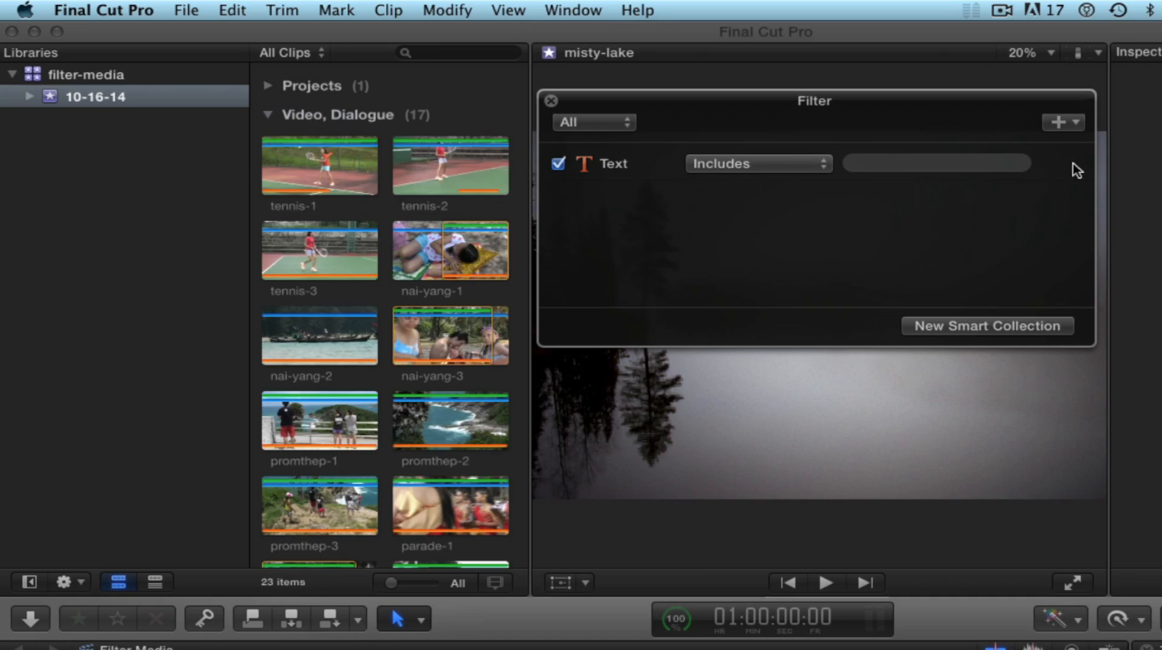
Step: Add a Roles rule to the filter, review its matching conditions, and set it to Include All
{"action": "left_click", "coordinate": [1076, 131]}
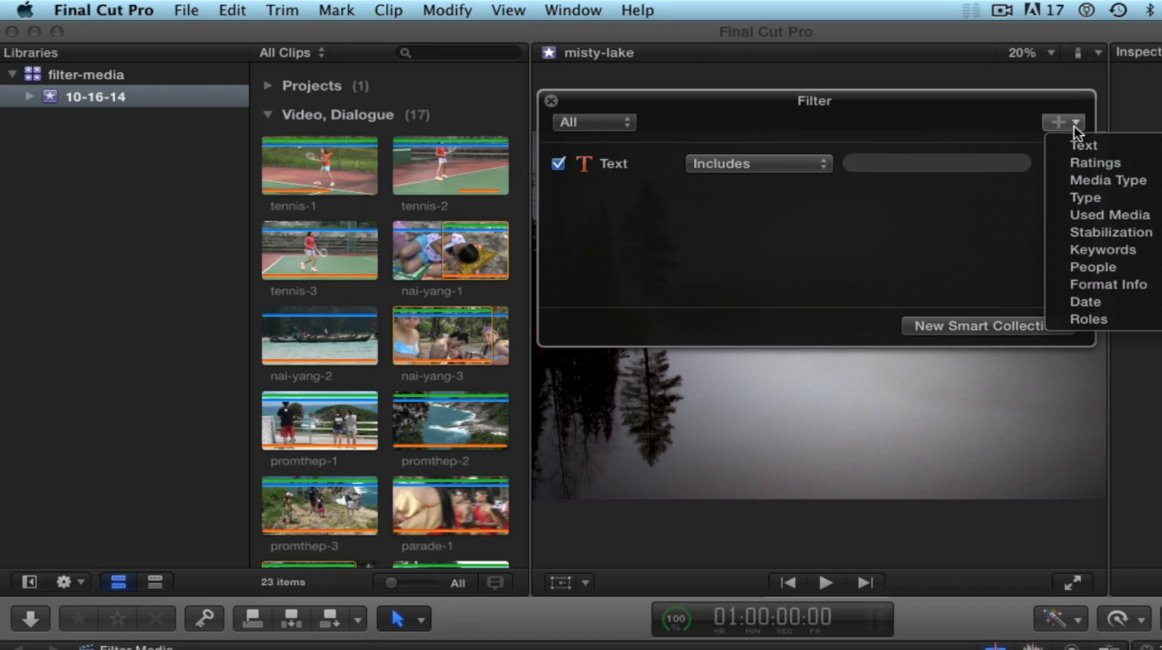
{"action": "left_click", "coordinate": [1126, 322]}
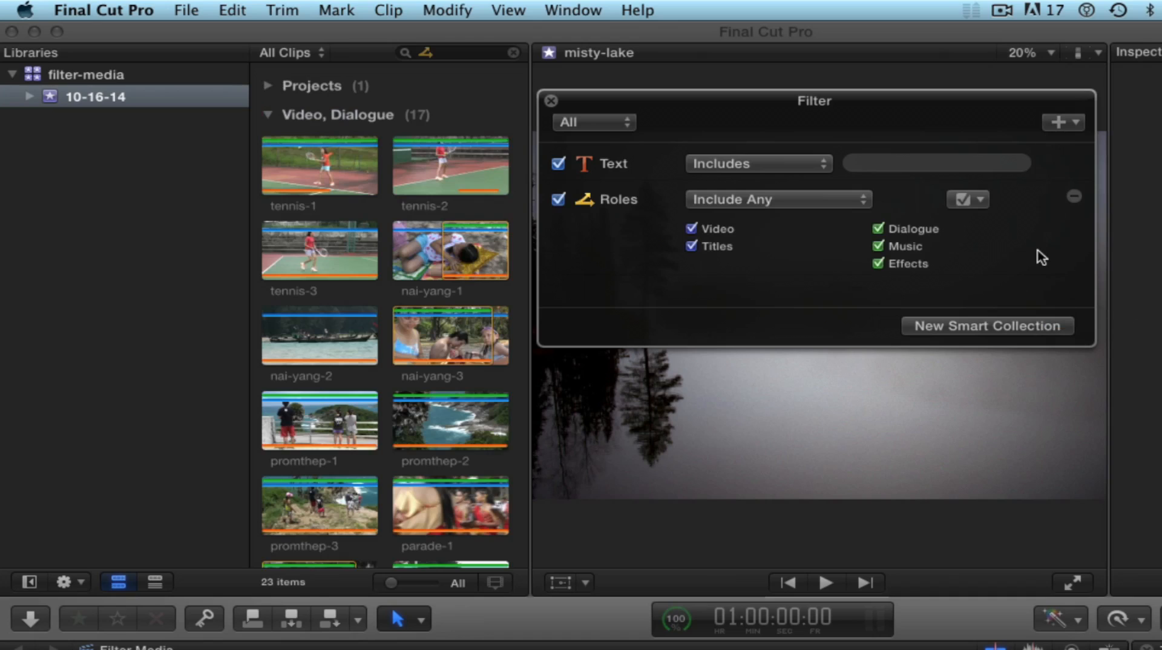
{"action": "left_click", "coordinate": [860, 200]}
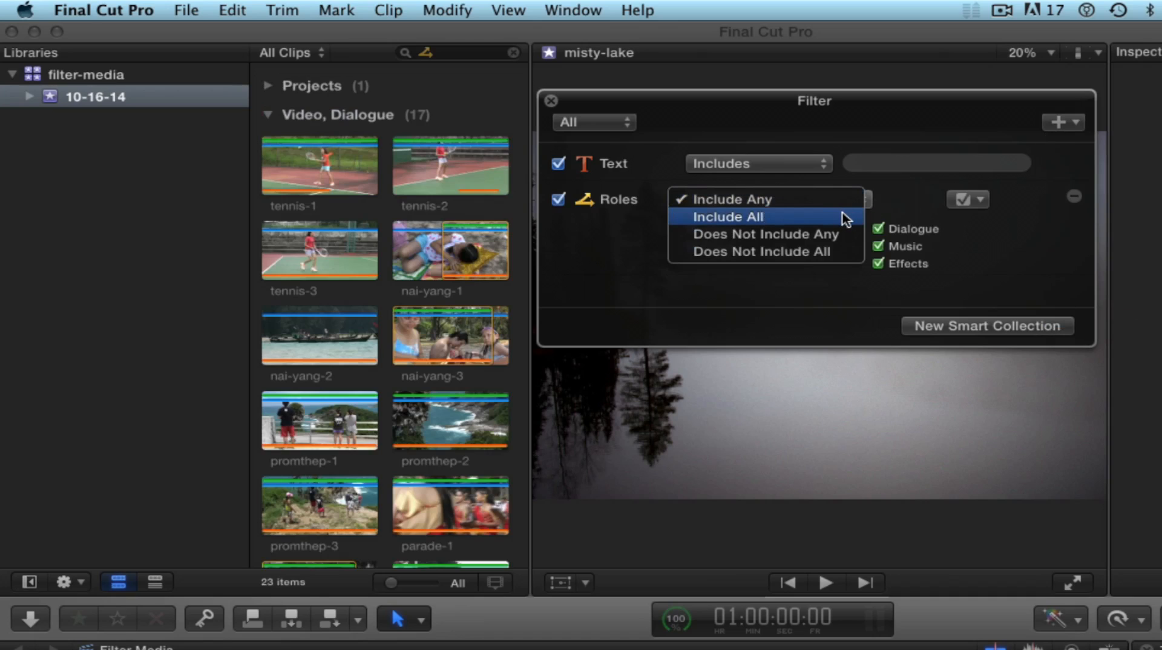
{"action": "left_click", "coordinate": [846, 220]}
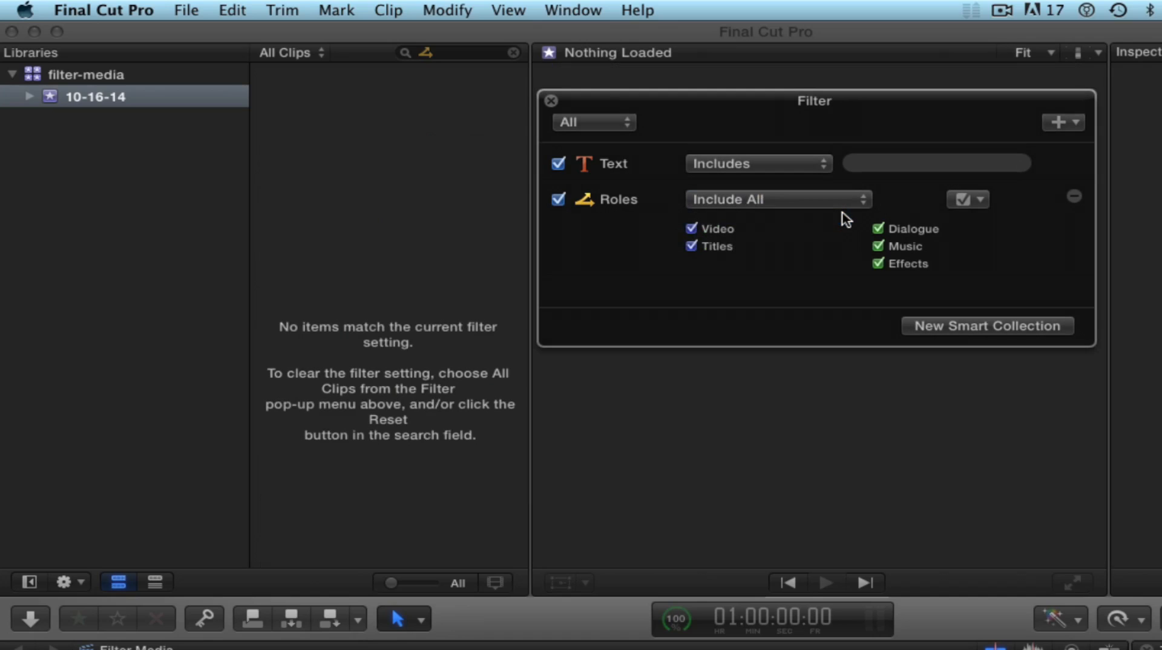
Step: Deselect all roles, enable only Video, and look through the event's matching clips
{"action": "left_click", "coordinate": [979, 199]}
{"action": "left_click", "coordinate": [993, 241]}
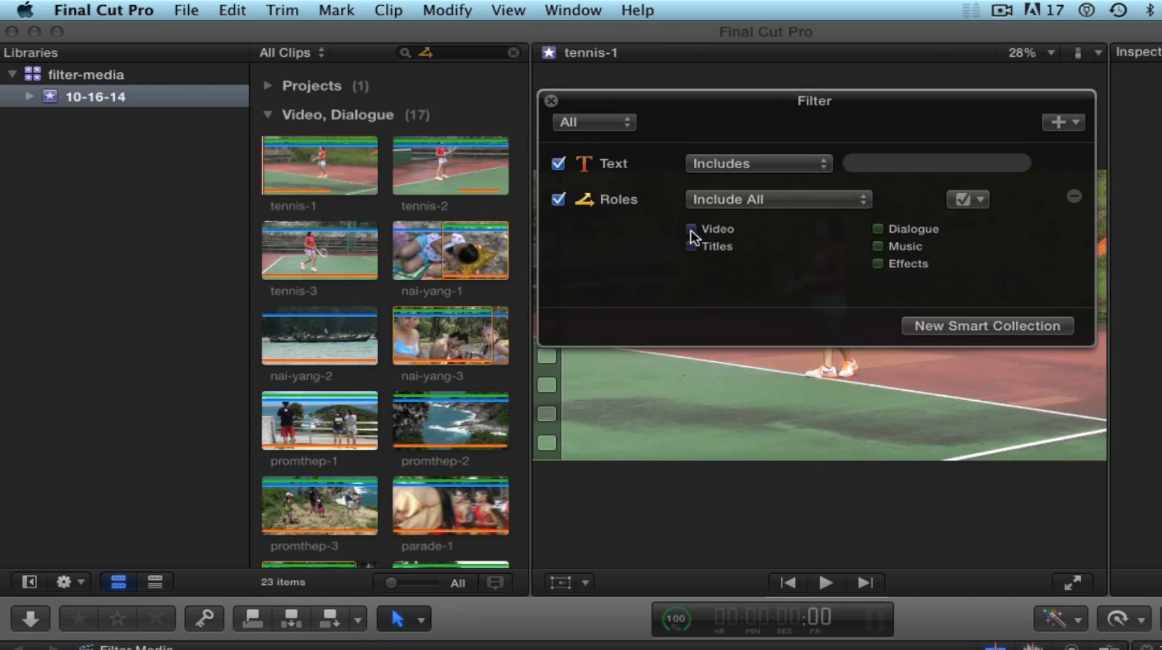
{"action": "left_click", "coordinate": [691, 229]}
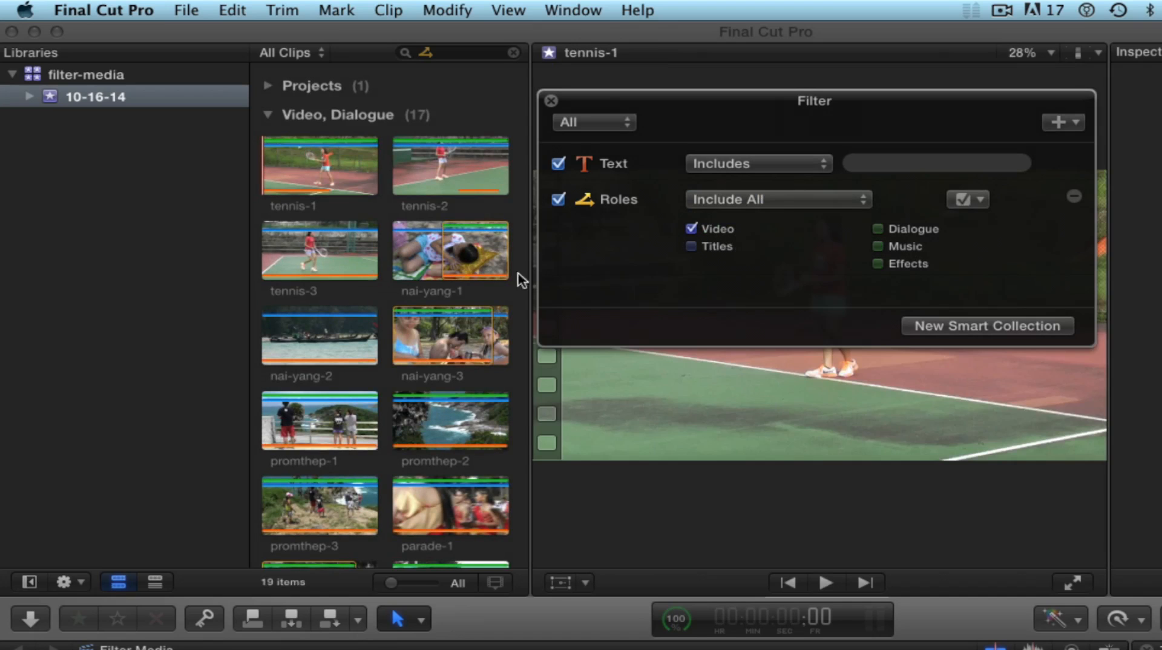
{"action": "scroll", "coordinate": [519, 282], "scroll_direction": "down", "scroll_amount": 3}
{"action": "scroll", "coordinate": [519, 282], "scroll_direction": "down", "scroll_amount": 10}
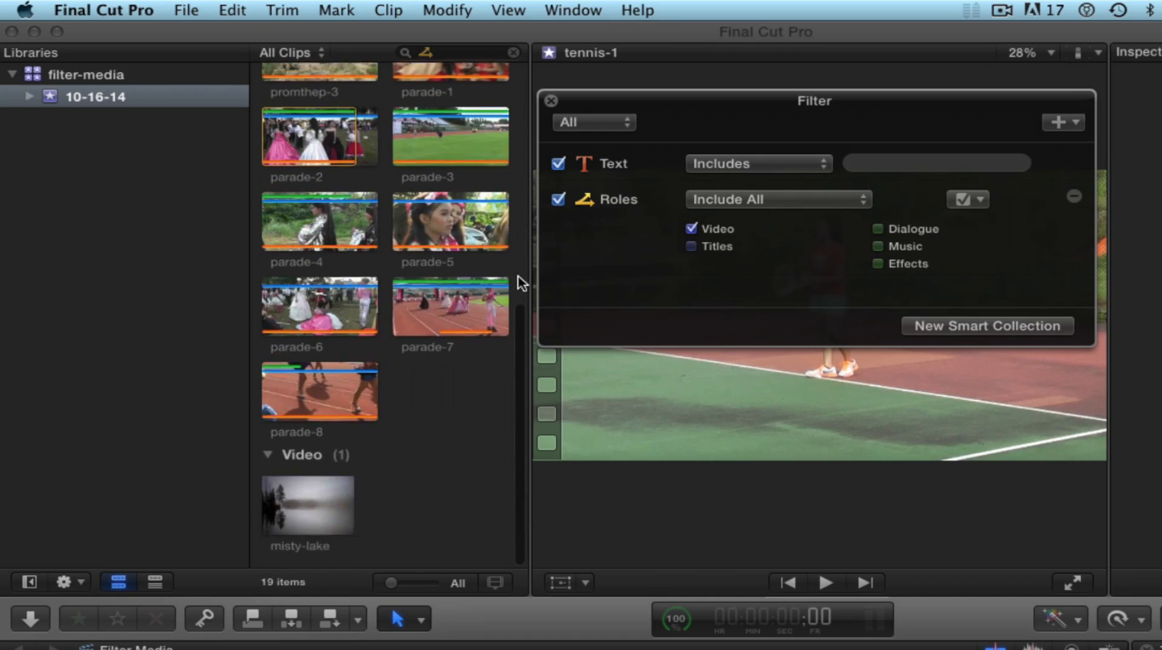
{"action": "scroll", "coordinate": [519, 282], "scroll_direction": "up", "scroll_amount": 5}
{"action": "scroll", "coordinate": [520, 280], "scroll_direction": "down", "scroll_amount": 8}
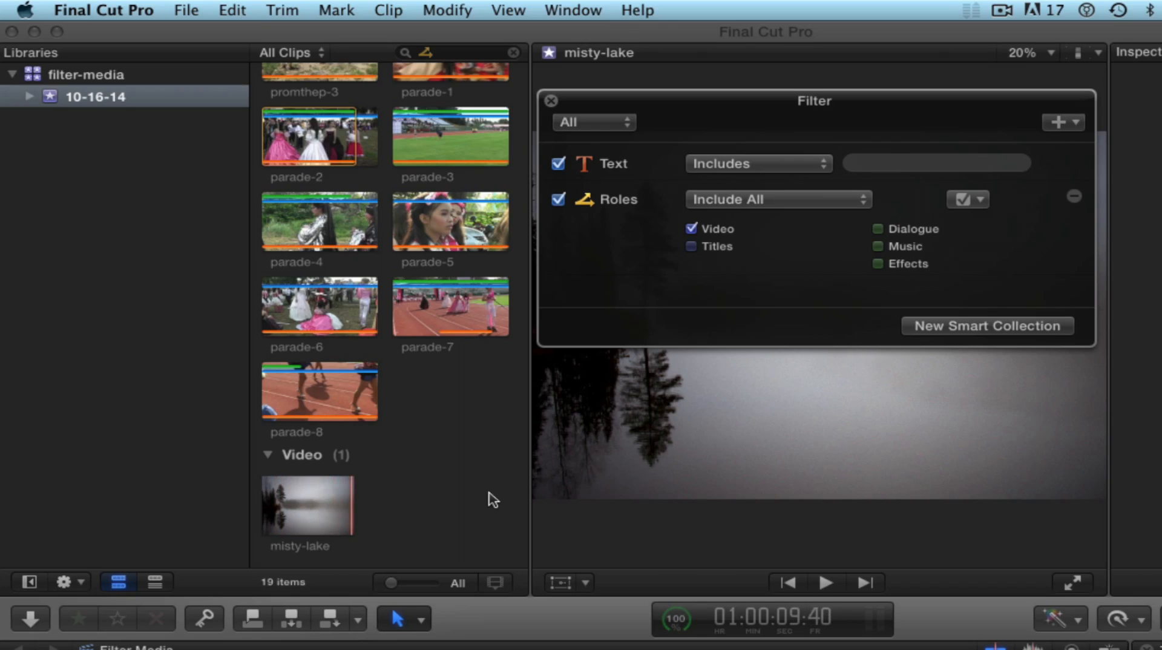
Step: Replace the Video role with Titles to check its matching items, and deselect Titles again
{"action": "scroll", "coordinate": [493, 499], "scroll_direction": "up", "scroll_amount": 10}
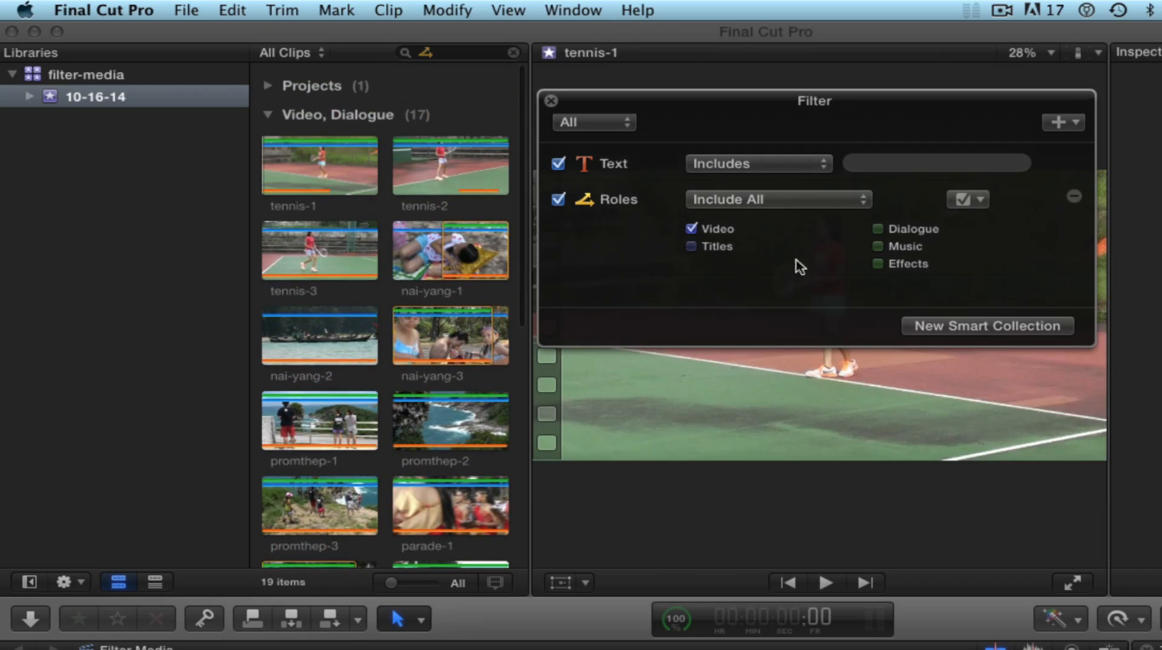
{"action": "left_click", "coordinate": [691, 228]}
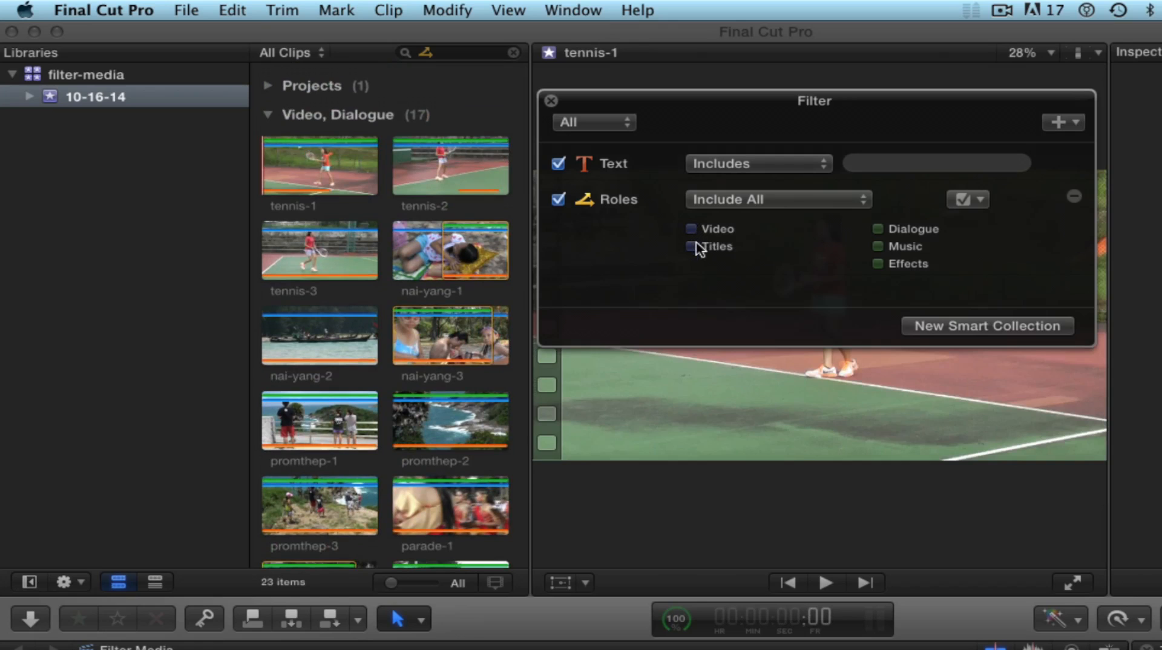
{"action": "left_click", "coordinate": [691, 247]}
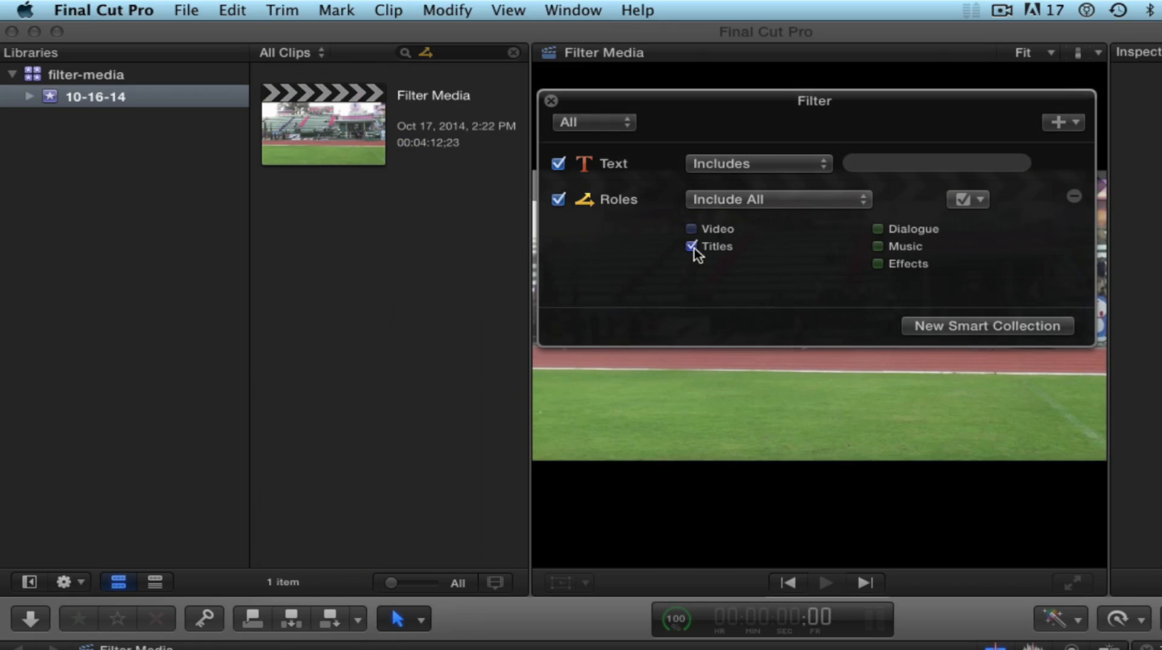
{"action": "left_click", "coordinate": [692, 246]}
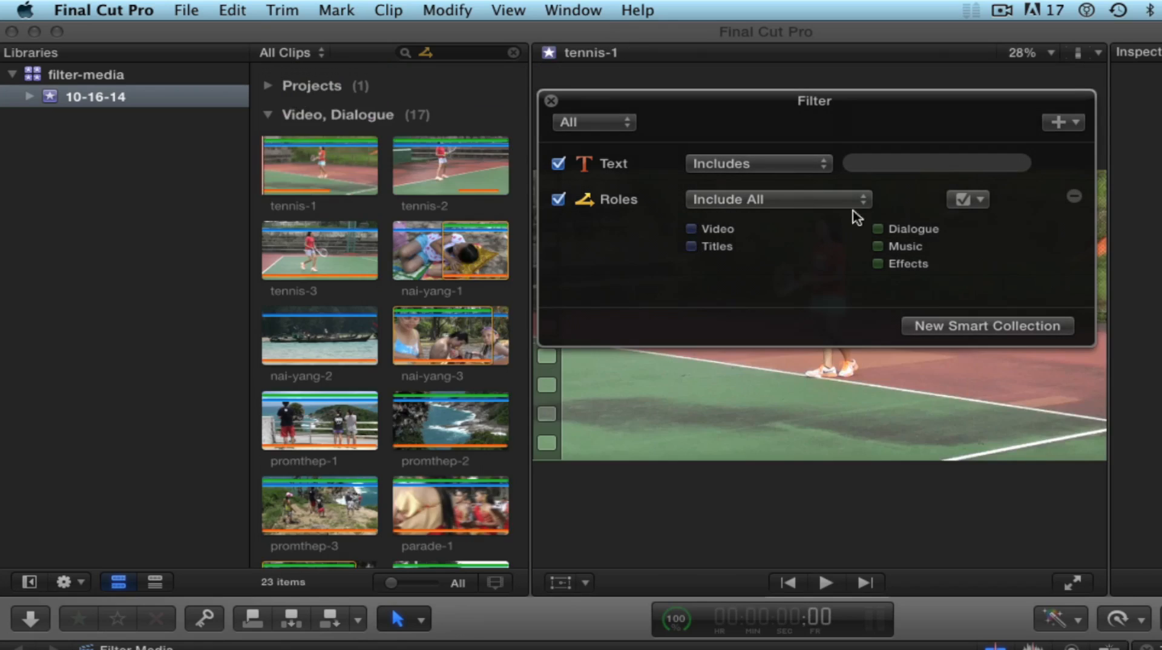
Step: Check the items matching the Dialogue, Music and Effects roles one at a time, deselecting each role again
{"action": "left_click", "coordinate": [878, 230]}
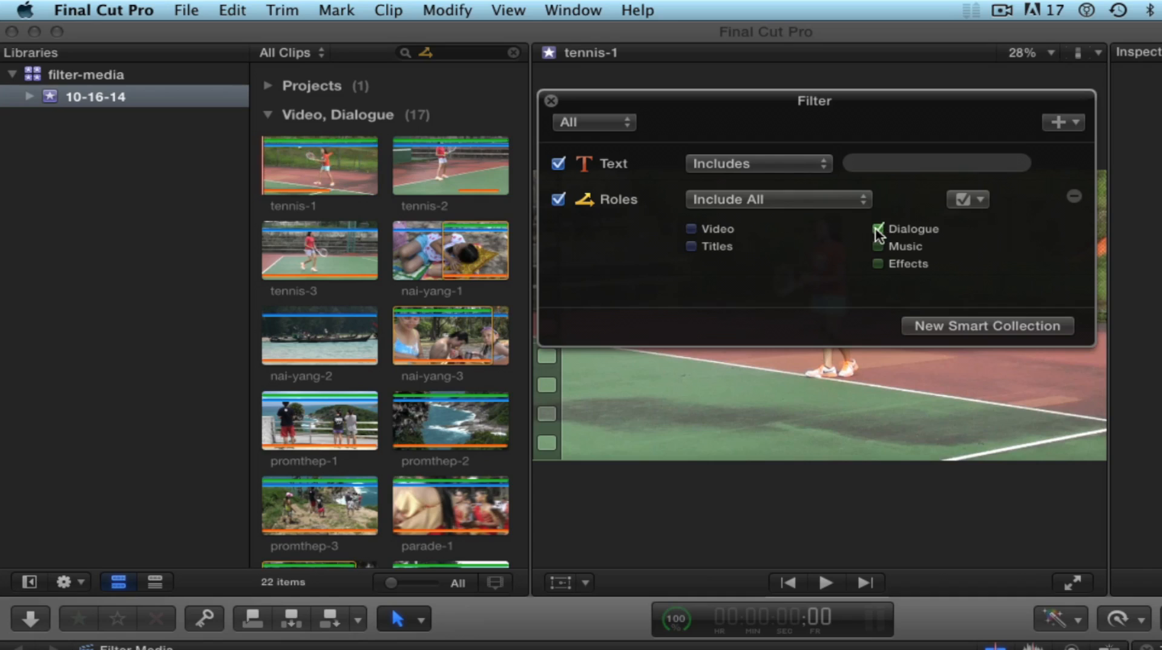
{"action": "left_click", "coordinate": [878, 230]}
{"action": "left_click", "coordinate": [877, 247]}
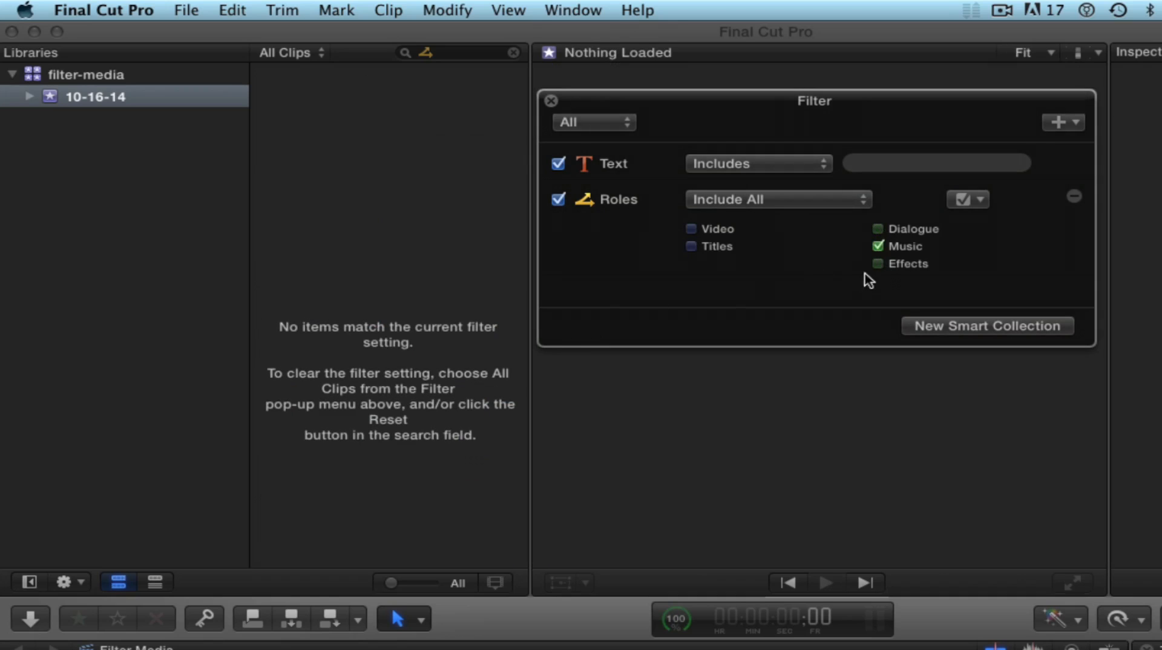
{"action": "left_click", "coordinate": [877, 247]}
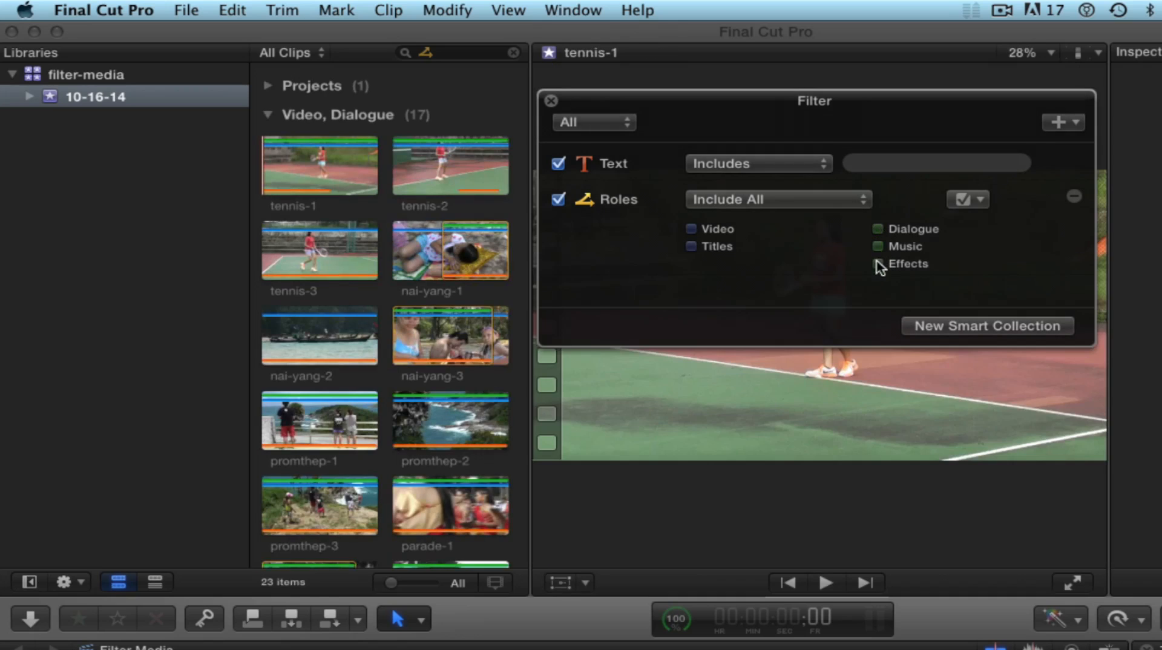
{"action": "left_click", "coordinate": [878, 264]}
{"action": "left_click", "coordinate": [878, 265]}
Step: Enable the Dialogue and Video roles together, and review the rule types available for the filter
{"action": "left_click", "coordinate": [877, 229]}
{"action": "left_click", "coordinate": [691, 229]}
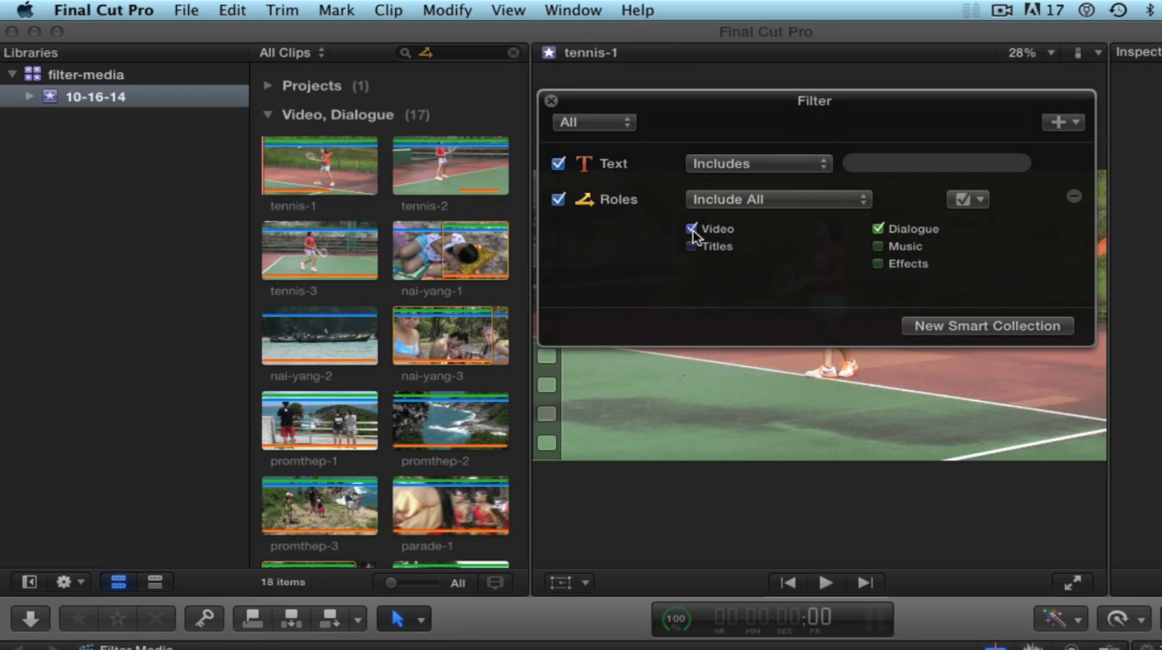
{"action": "left_click", "coordinate": [1076, 122]}
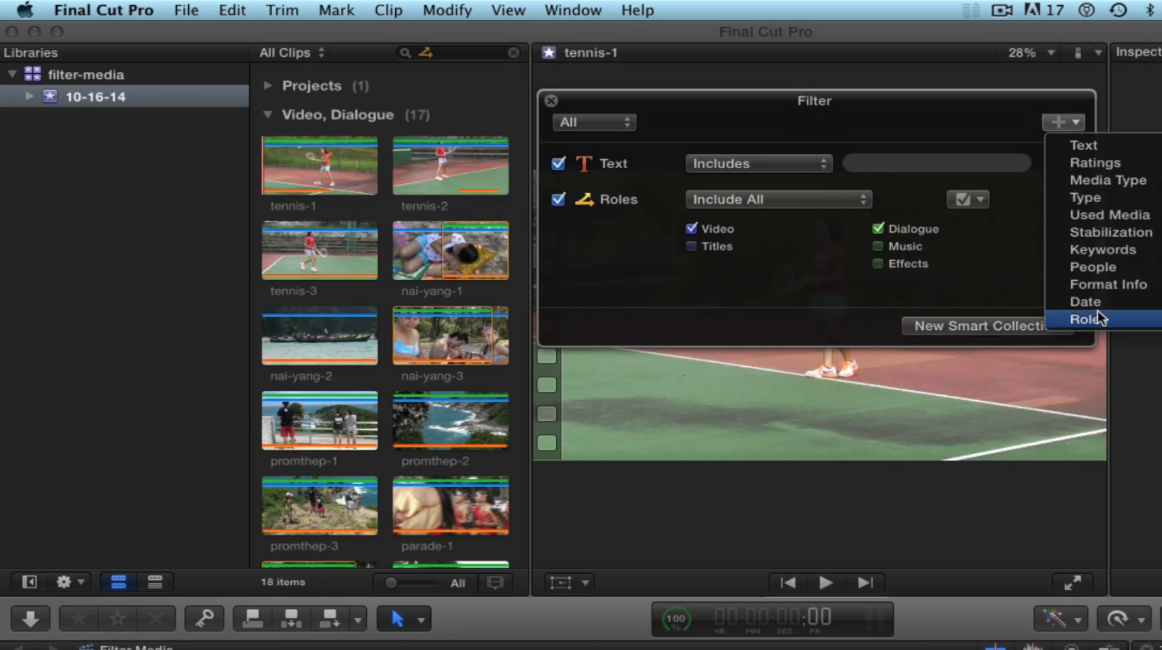
{"action": "left_click", "coordinate": [1005, 280]}
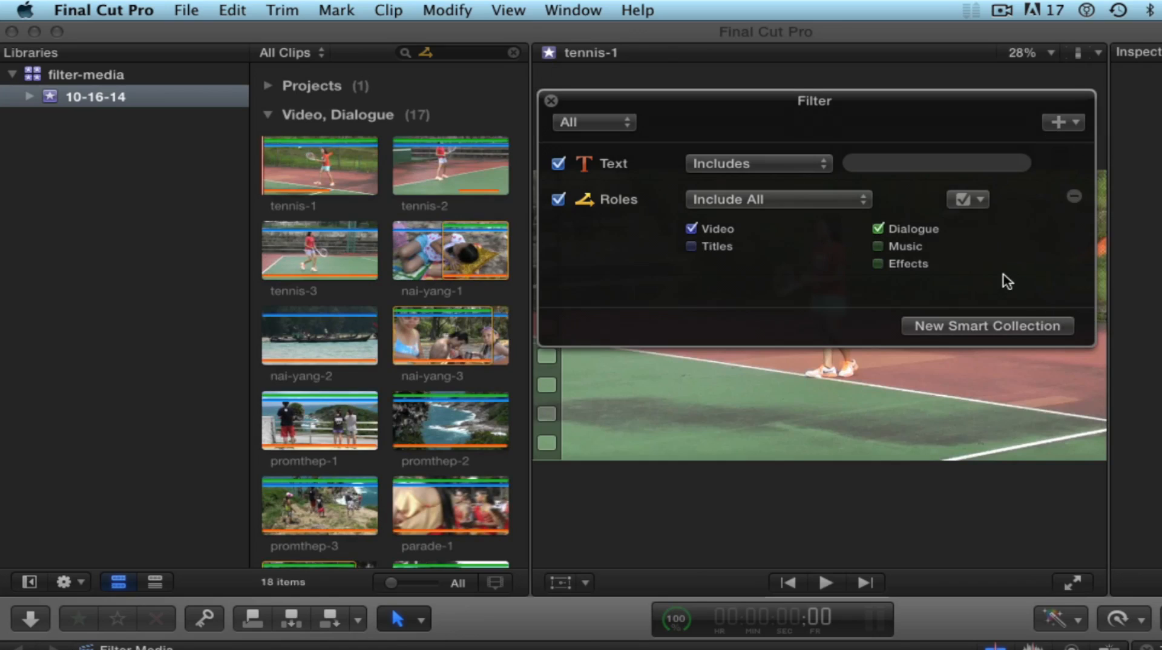
Step: Remove the Roles rule and set the Text rule to include "parade"
{"action": "left_click", "coordinate": [1075, 198]}
{"action": "left_click", "coordinate": [912, 162]}
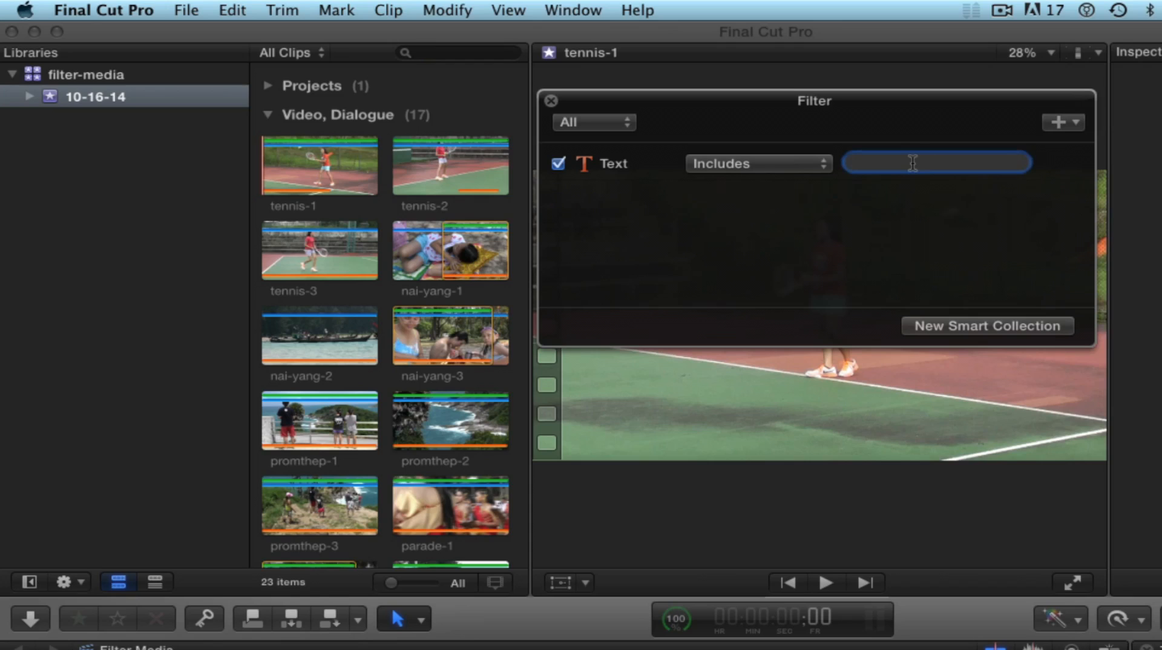
{"action": "type", "text": "parade"}
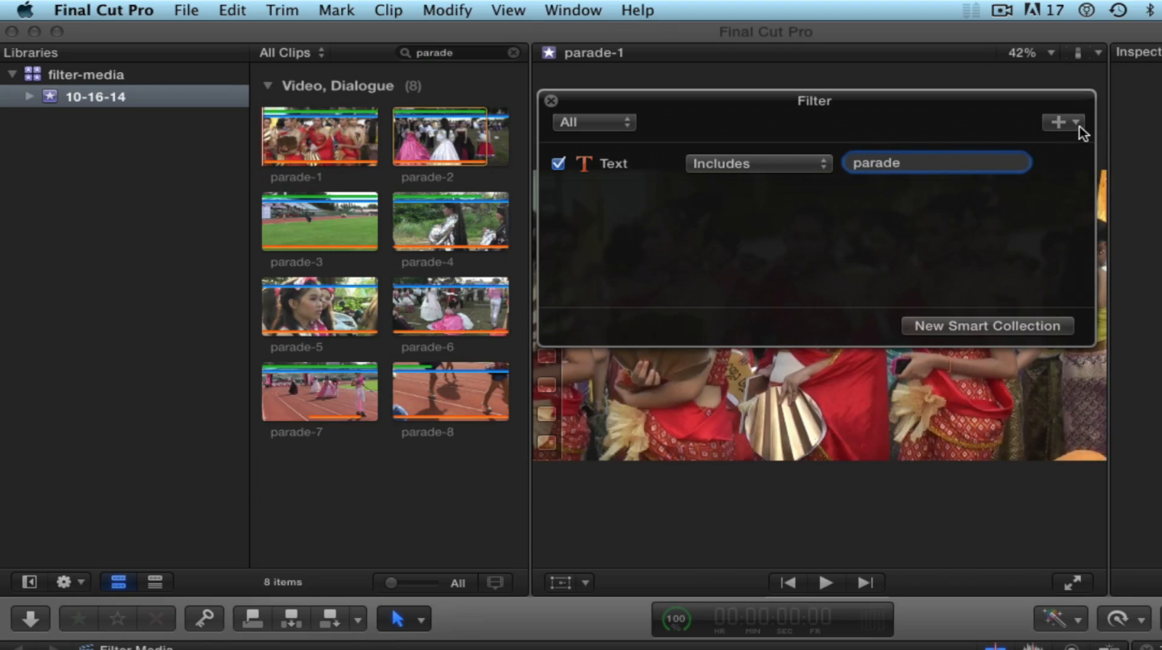
Step: Add a Ratings rule for Favorites and a Keywords rule with Include Any to the filter
{"action": "left_click", "coordinate": [1080, 126]}
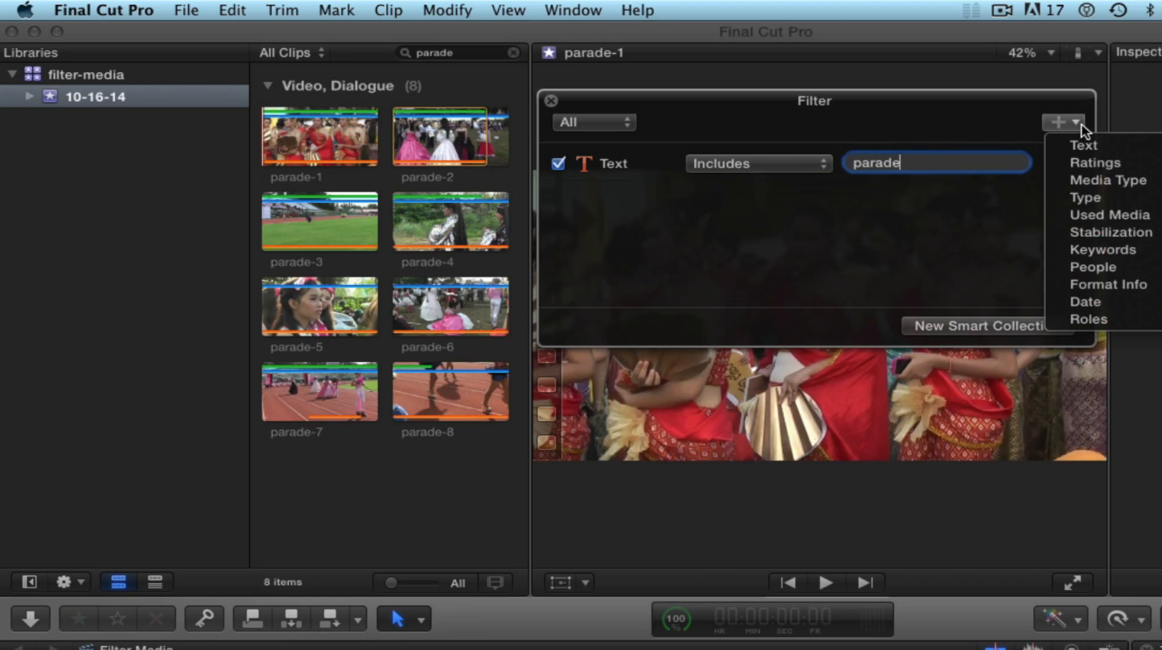
{"action": "left_click", "coordinate": [1095, 163]}
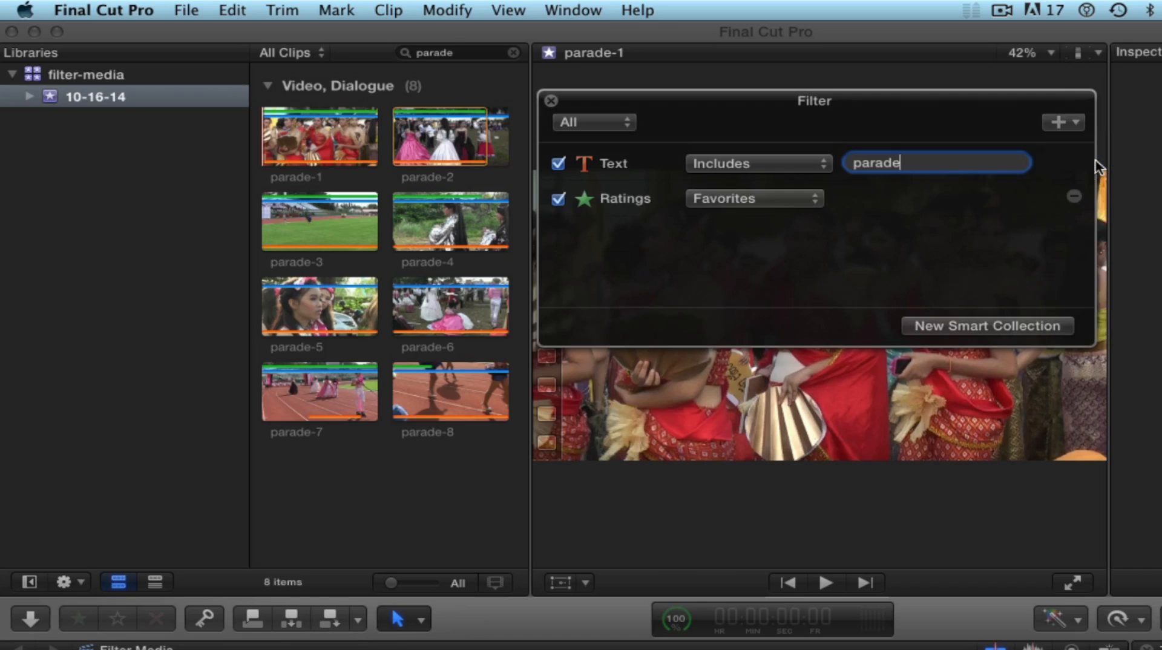
{"action": "left_click", "coordinate": [1077, 123]}
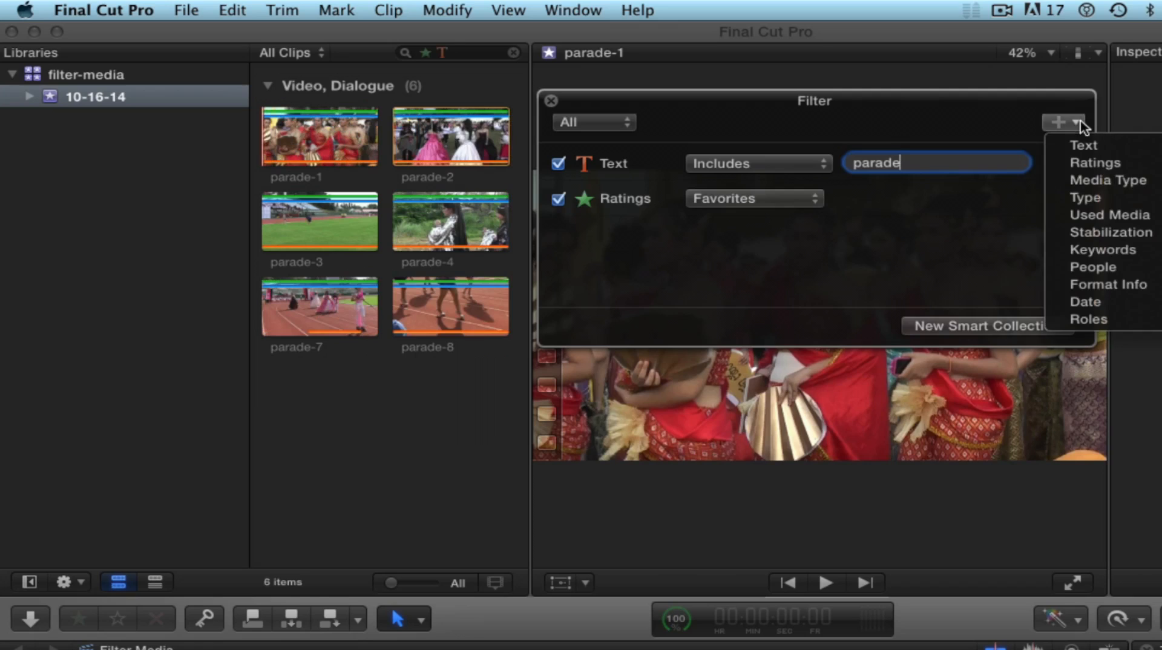
{"action": "left_click", "coordinate": [1097, 250]}
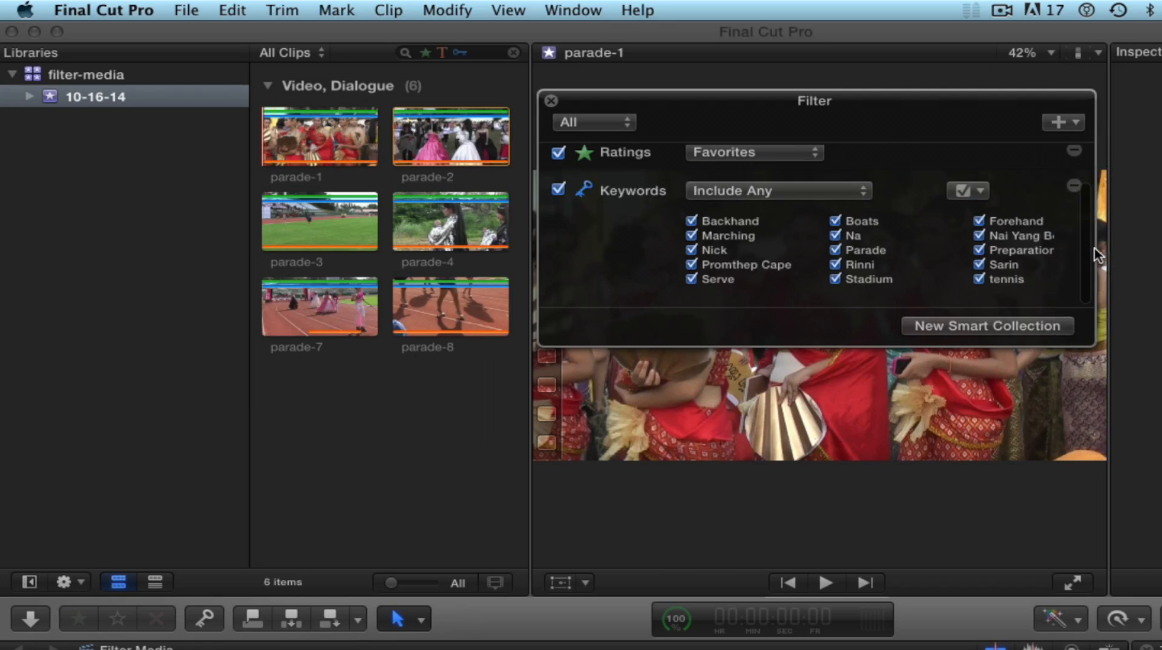
Step: Deselect all keywords in the Keywords rule and enable only the two people's-name keywords beside Promthep Cape
{"action": "left_click", "coordinate": [979, 192]}
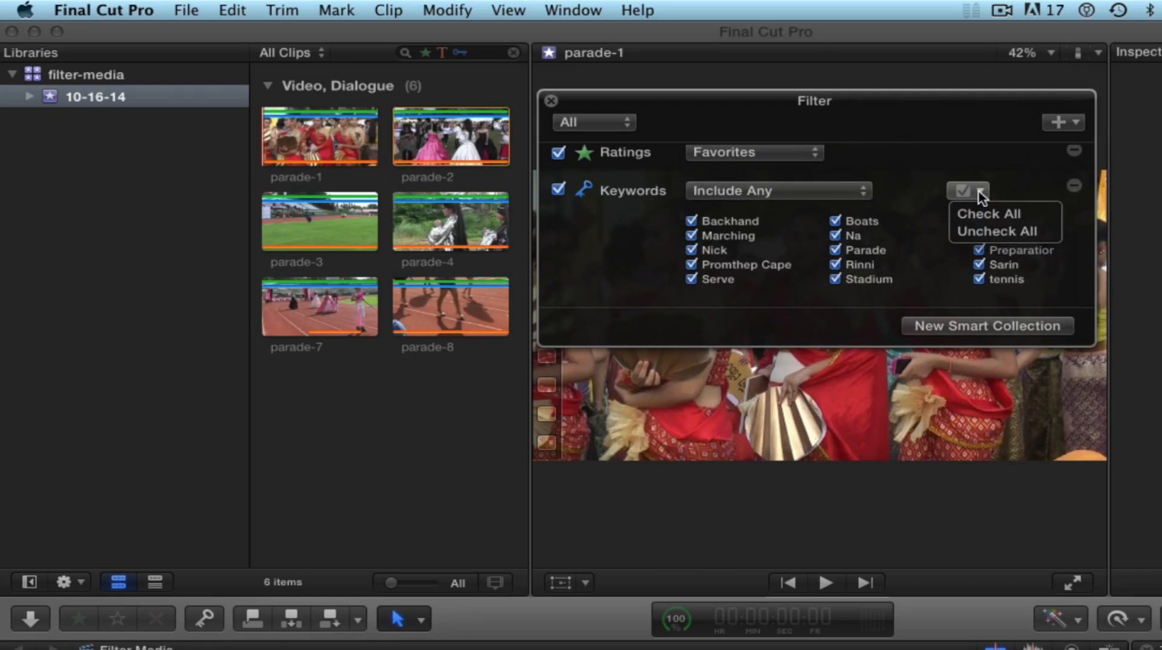
{"action": "left_click", "coordinate": [982, 233]}
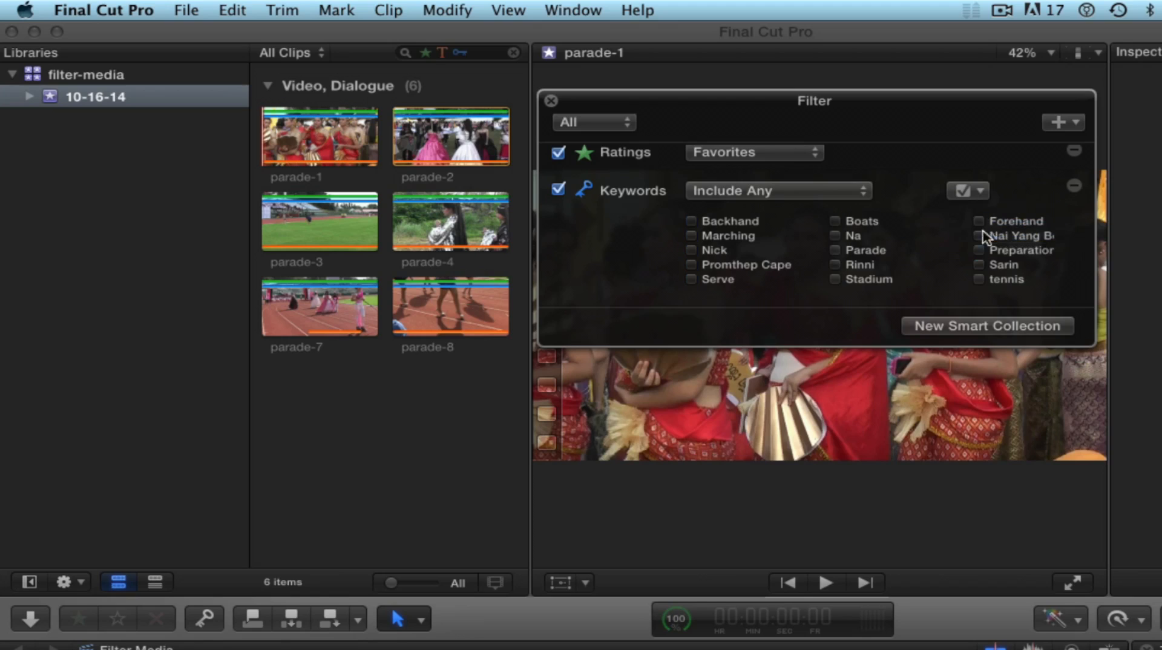
{"action": "left_click", "coordinate": [978, 265]}
{"action": "left_click", "coordinate": [835, 265]}
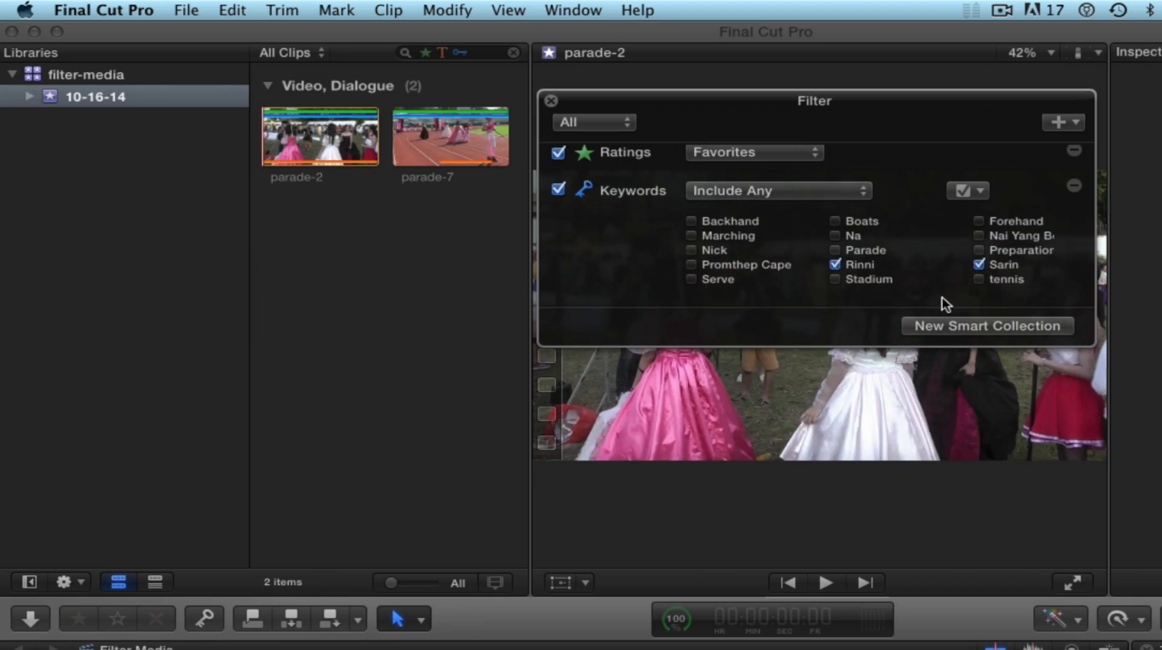
Step: Save the filter as a smart collection named "Parade" plus the two selected people's names, and compare its clips with the Parade collection
{"action": "left_click", "coordinate": [967, 327]}
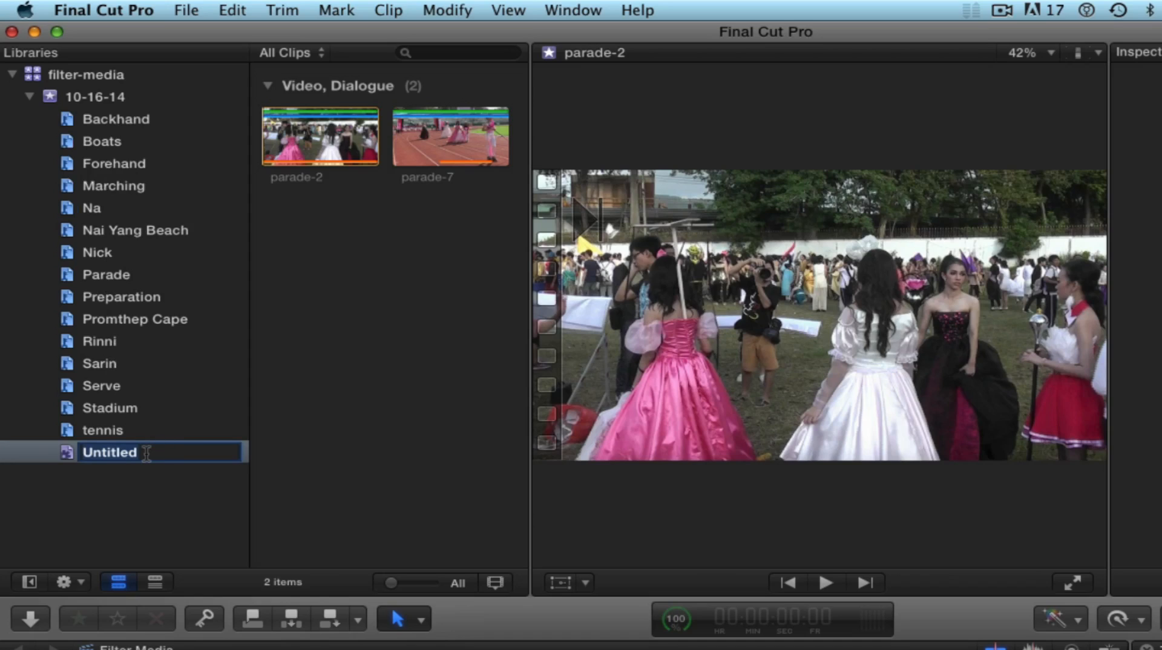
{"action": "type", "text": "Parade Rinni Sarin"}
{"action": "key", "text": "Return"}
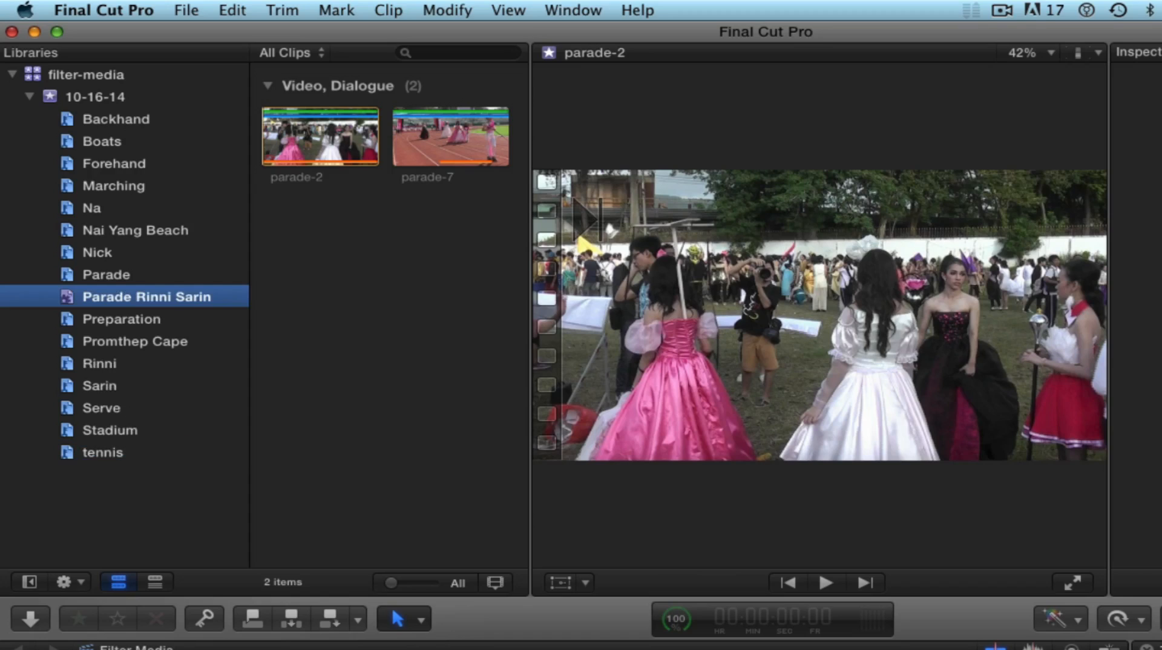
{"action": "left_click", "coordinate": [228, 272]}
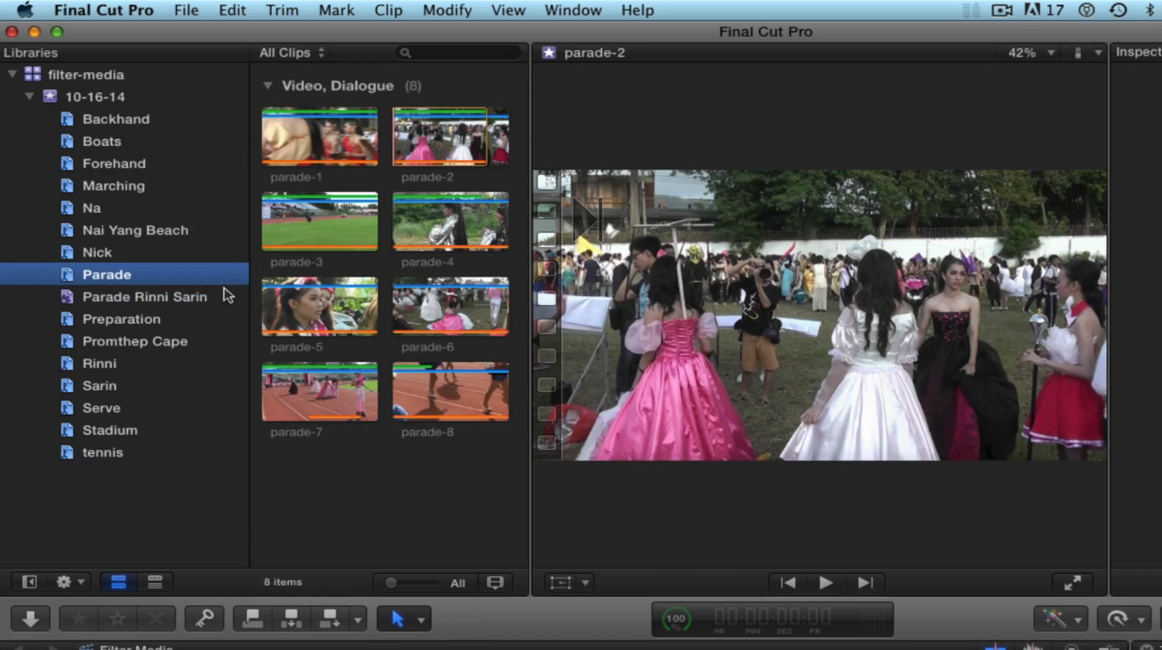
{"action": "left_click", "coordinate": [187, 303]}
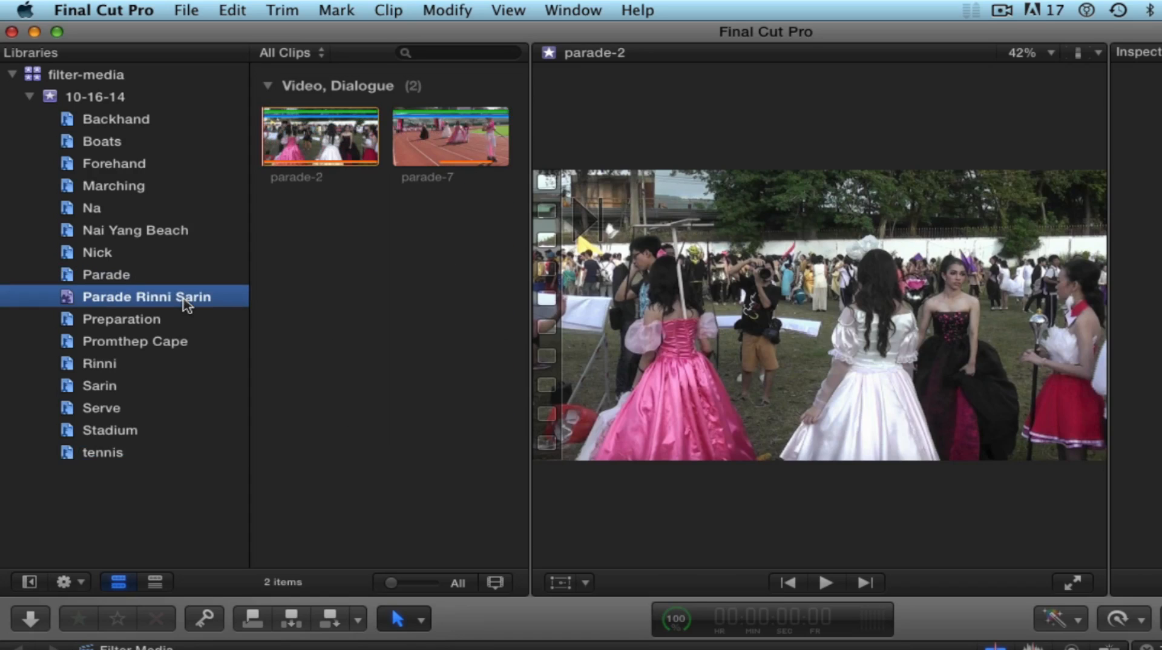